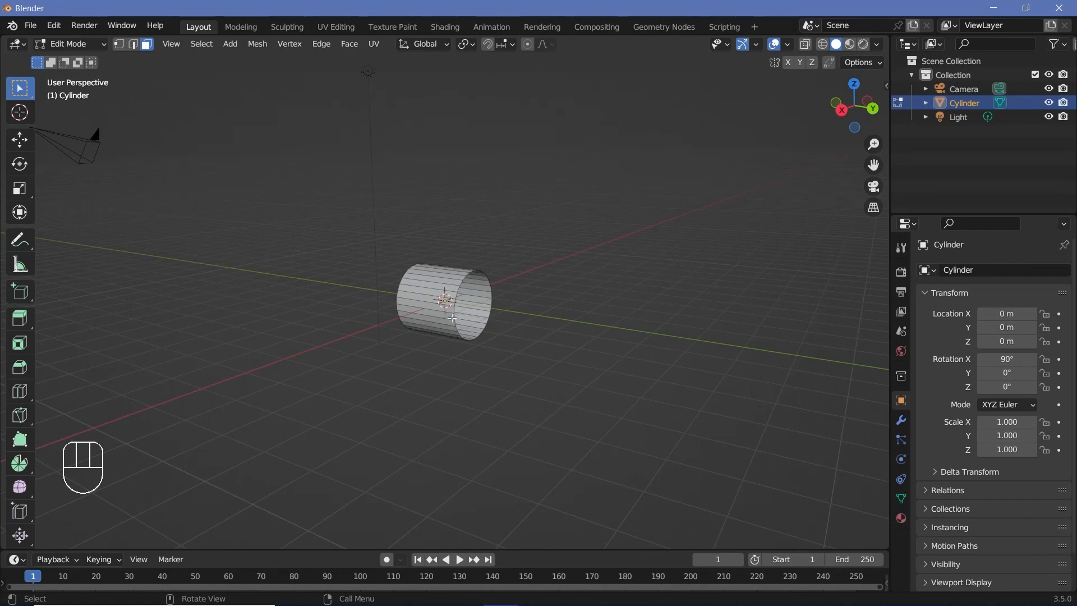
Return to Object Mode, scale the cylinder by 10 along the global Y axis, and apply its scale.
{"action": "key", "text": "Tab"}
{"action": "middle_click_drag", "start_coordinate": [455, 311], "coordinate": [487, 324]}
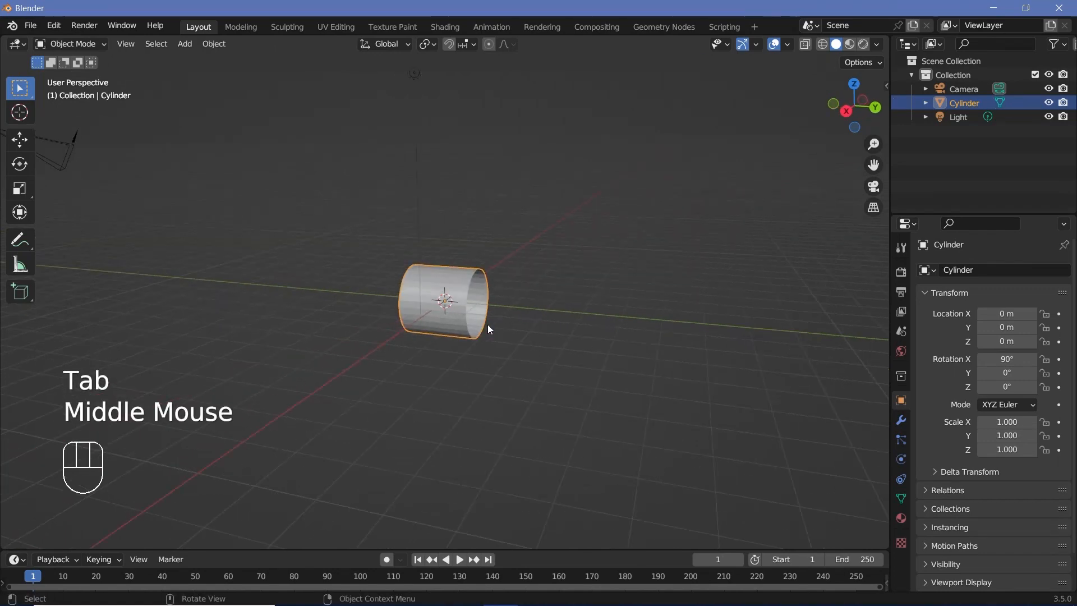
{"action": "type", "text": "s10"}
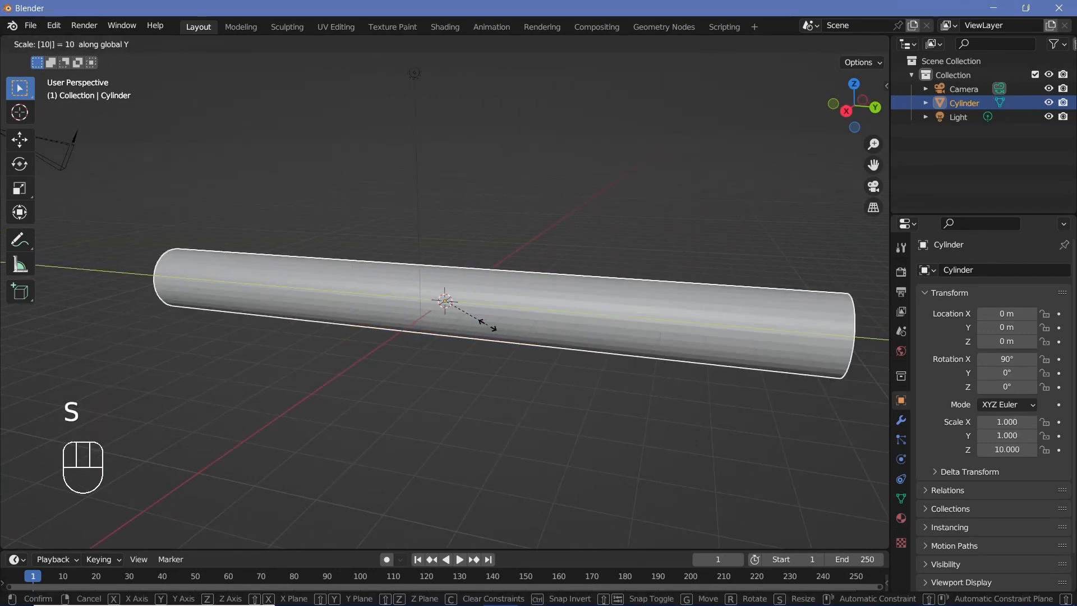
{"action": "key", "text": "Return"}
{"action": "key", "text": "ctrl+a"}
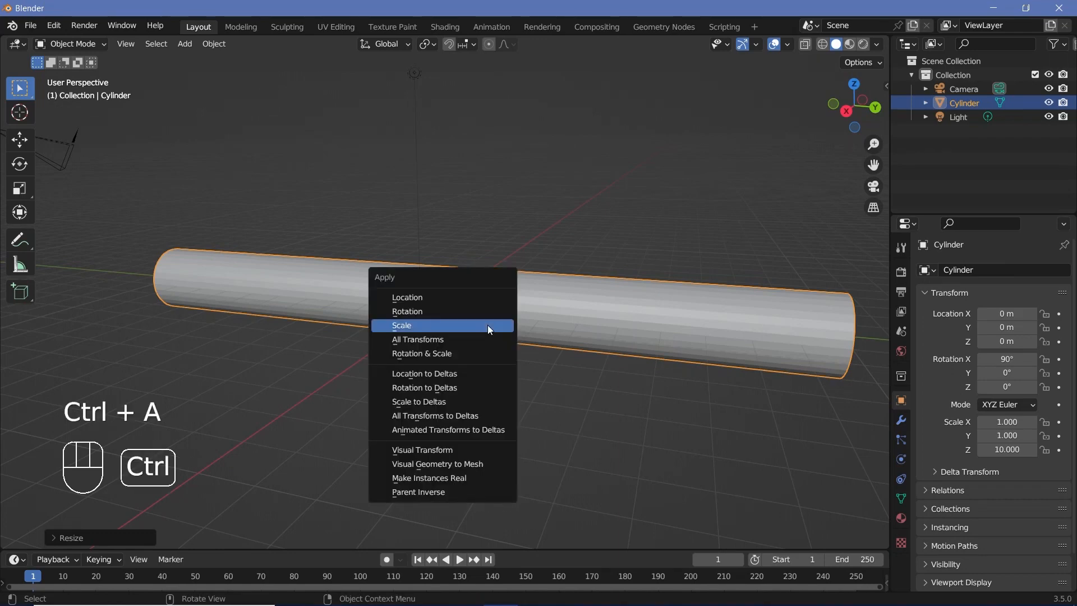
{"action": "left_click", "coordinate": [409, 325]}
Add a UV sphere and move it 12 m along the X axis, away from the cylinder.
{"action": "middle_click_drag", "start_coordinate": [410, 324], "coordinate": [426, 322]}
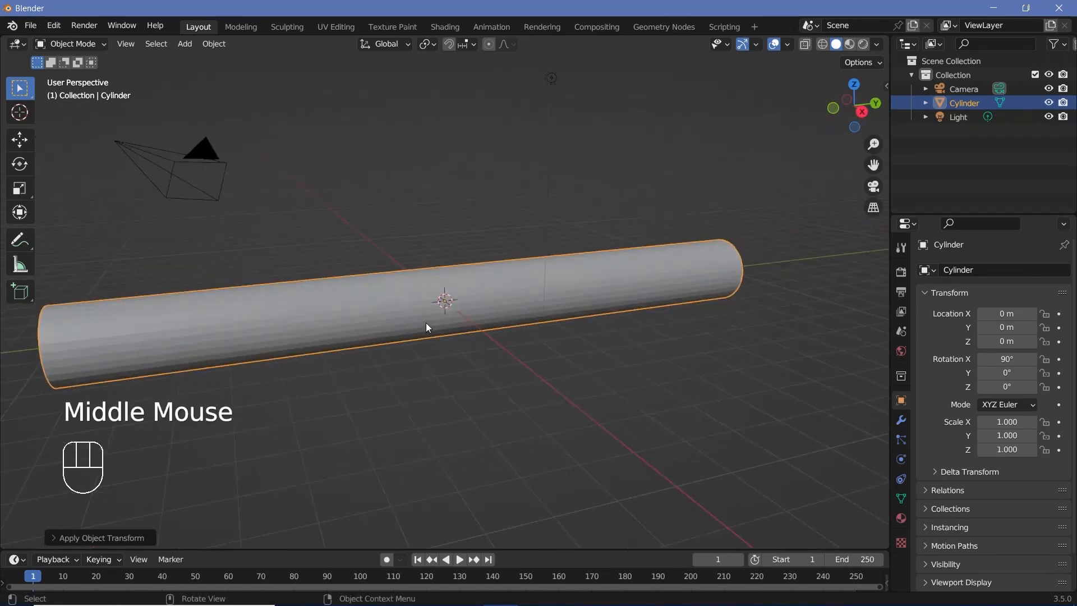
{"action": "scroll", "coordinate": [271, 315], "scroll_direction": "down", "scroll_amount": 2}
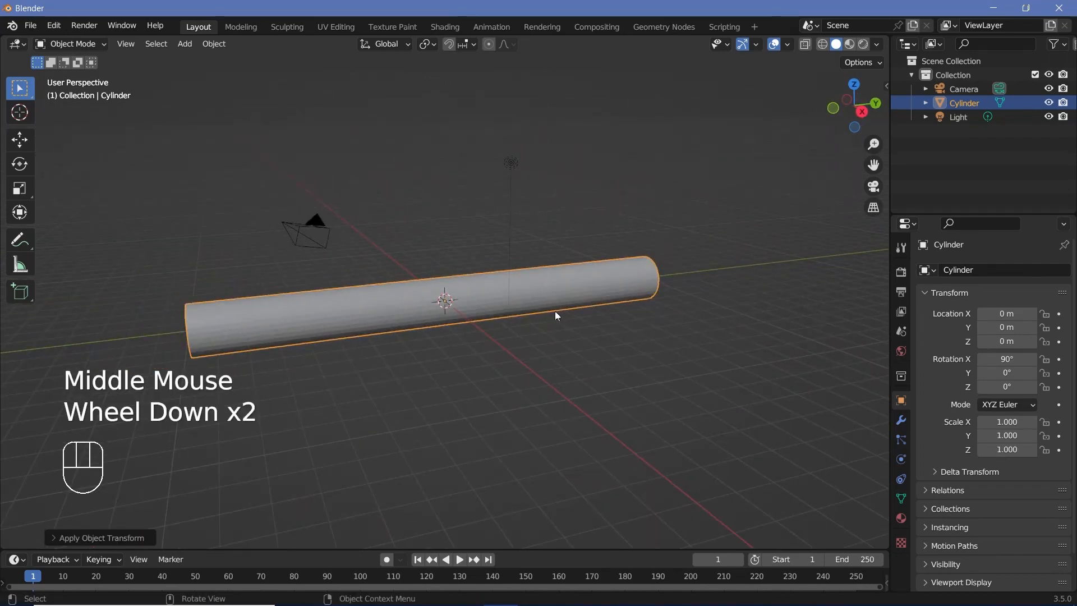
{"action": "middle_click_drag", "start_coordinate": [364, 341], "coordinate": [469, 295]}
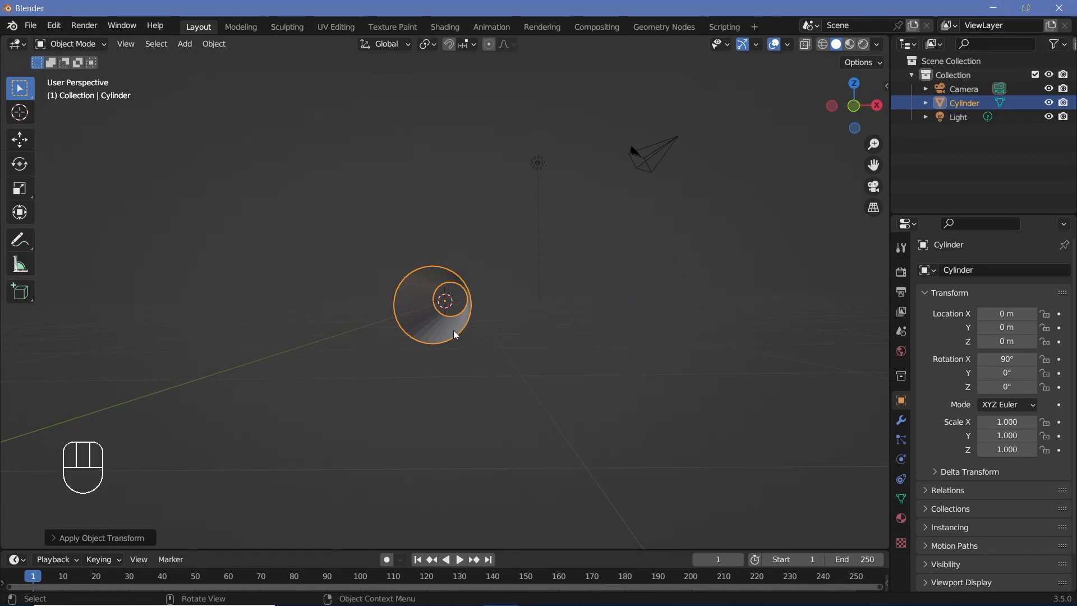
{"action": "middle_click_drag", "start_coordinate": [505, 308], "coordinate": [429, 326], "text": "shift"}
{"action": "key", "text": "shift+a"}
{"action": "mouse_move", "coordinate": [429, 324]}
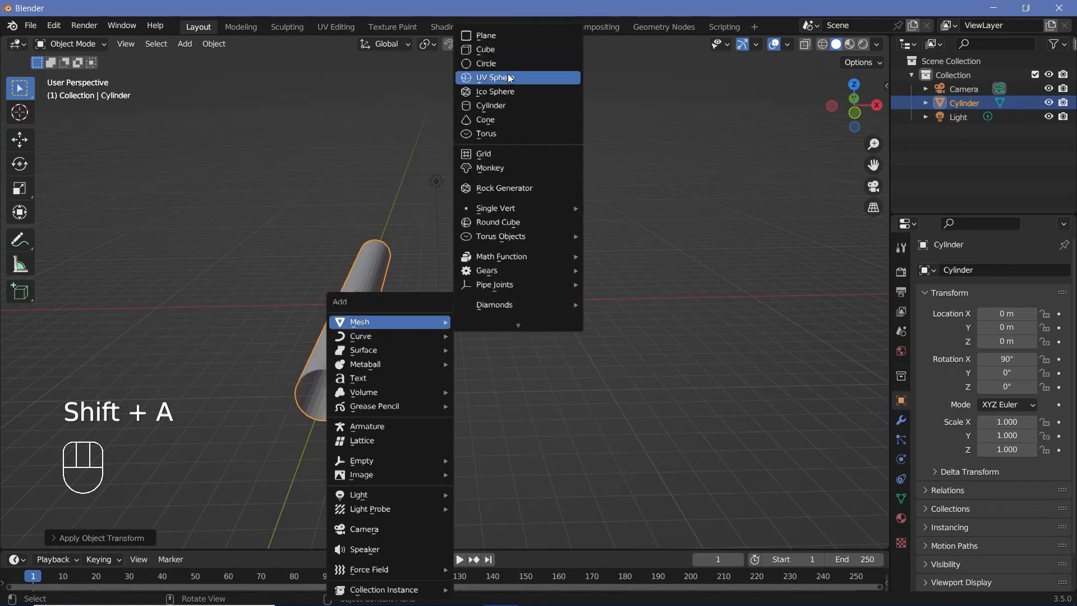
{"action": "left_click", "coordinate": [503, 72]}
{"action": "key", "text": "g"}
{"action": "key", "text": "x"}
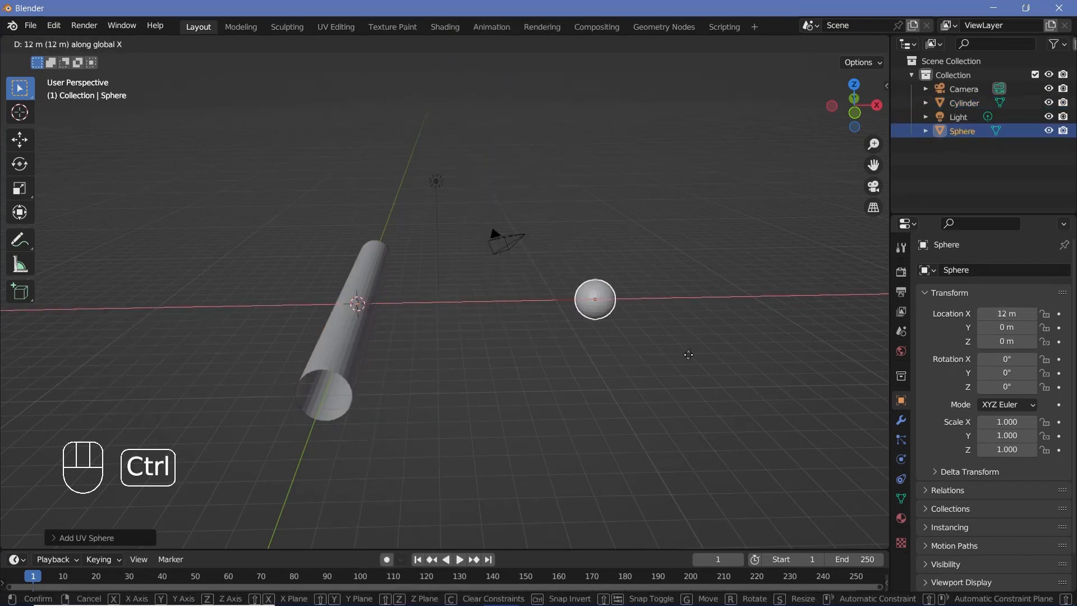
{"action": "left_click", "coordinate": [693, 354]}
Scale the sphere down to 0.05 and apply its scale.
{"action": "scroll", "coordinate": [567, 302], "scroll_direction": "up", "scroll_amount": 2, "text": "shift"}
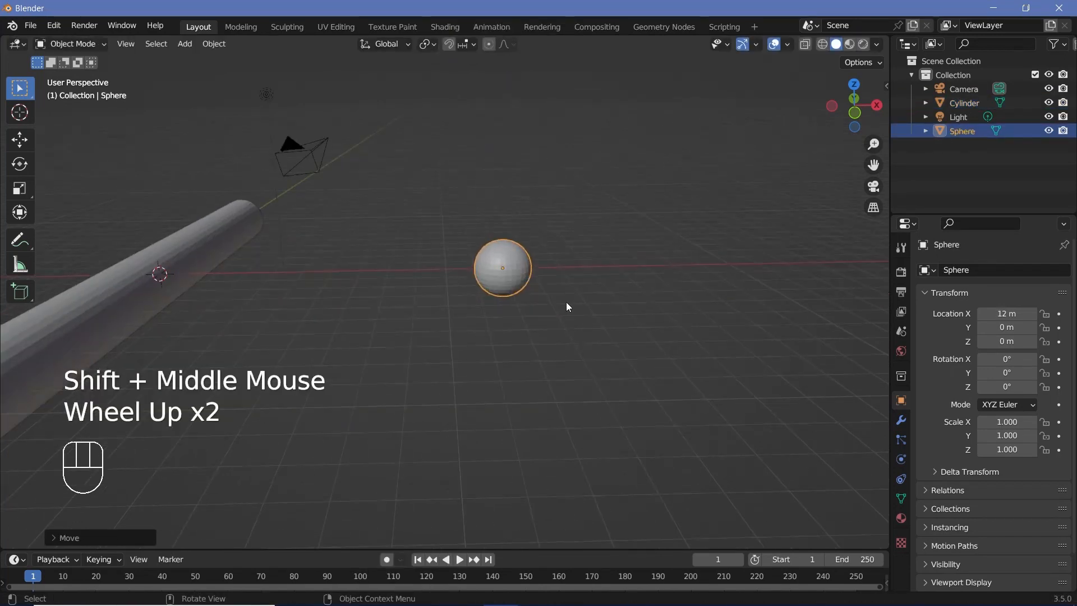
{"action": "type", "text": "s"}
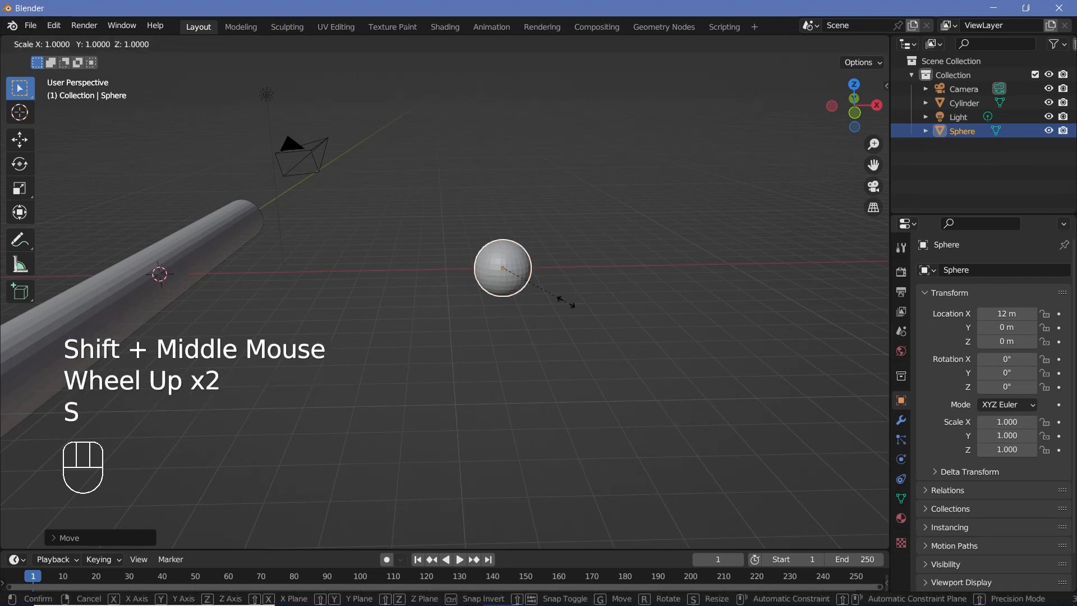
{"action": "type", "text": "0.05"}
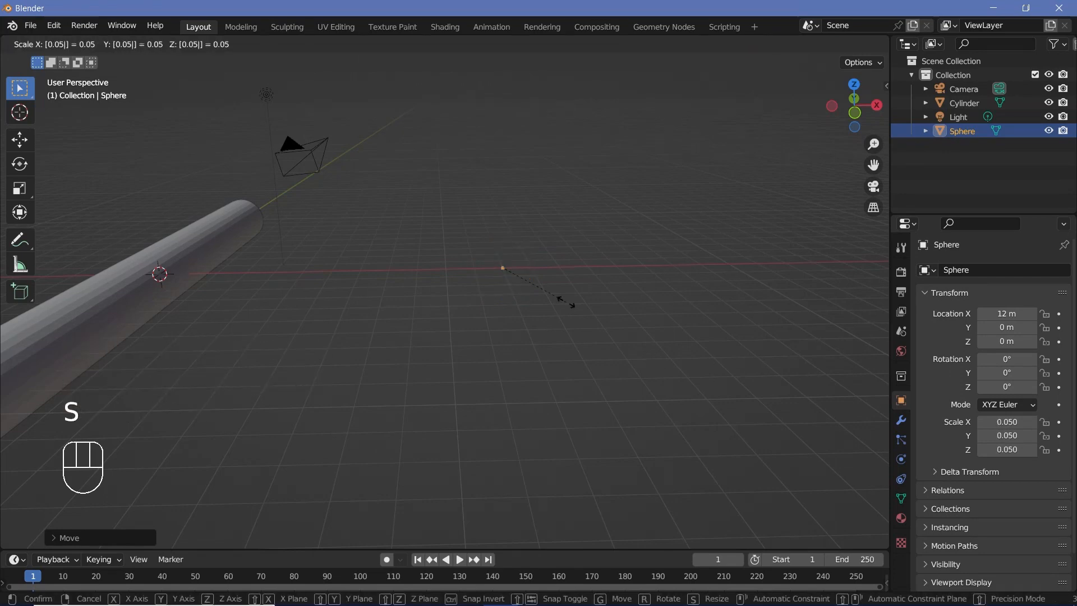
{"action": "left_click", "coordinate": [566, 302]}
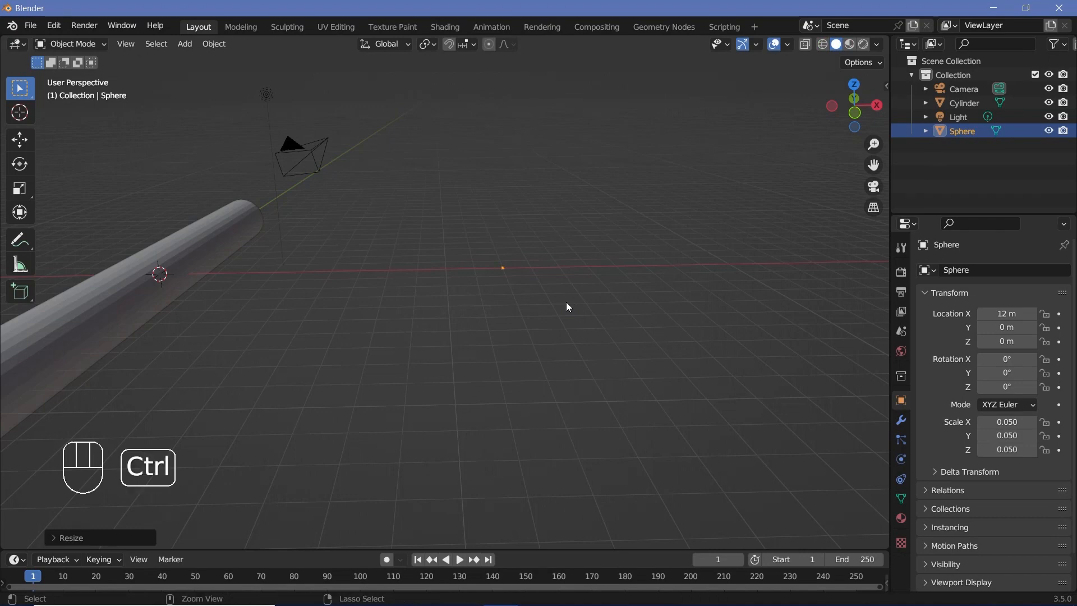
{"action": "key", "text": "ctrl+a"}
{"action": "left_click", "coordinate": [567, 302]}
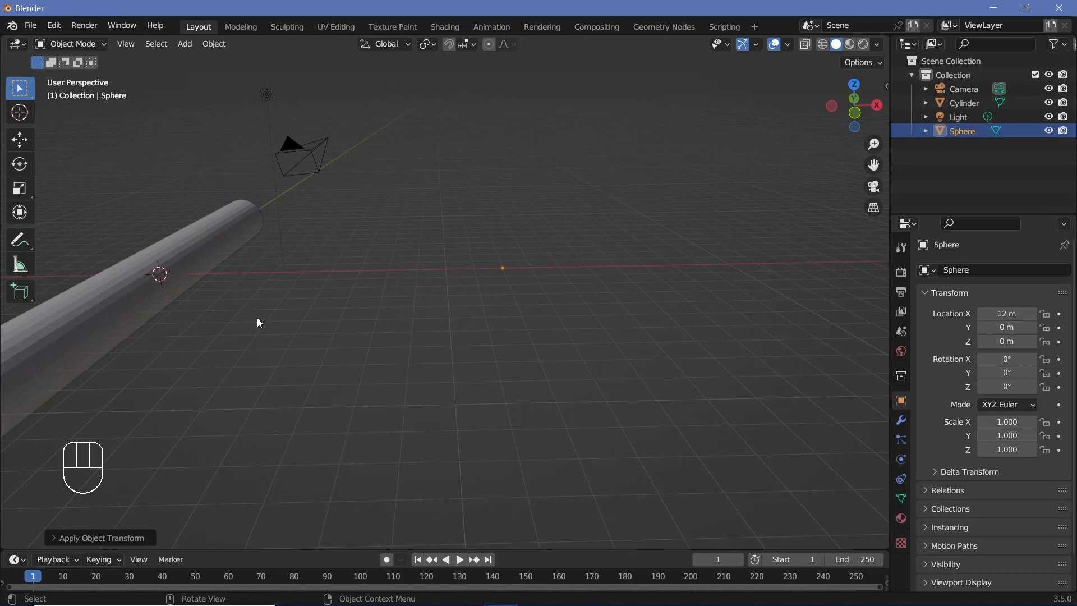
Duplicate the small sphere 1 m along the X axis and repeat the duplication twice to make a row of four.
{"action": "scroll", "coordinate": [505, 278], "scroll_direction": "up", "scroll_amount": 2}
{"action": "middle_click_drag", "start_coordinate": [511, 275], "coordinate": [400, 296], "text": "shift"}
{"action": "scroll", "coordinate": [400, 296], "scroll_direction": "up", "scroll_amount": 2}
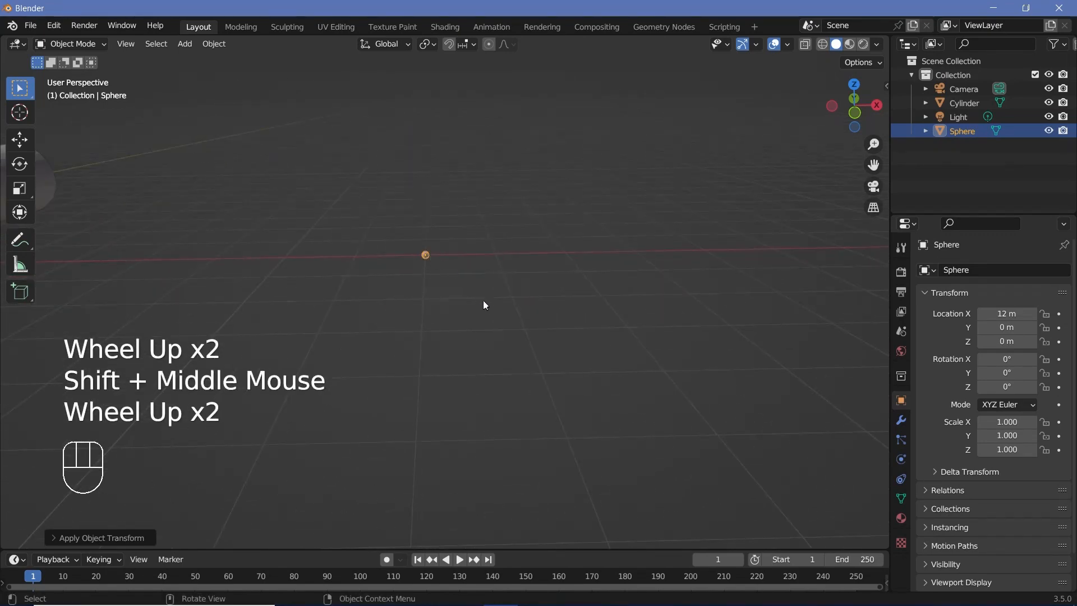
{"action": "key", "text": "shift+d"}
{"action": "key", "text": "x"}
{"action": "key", "text": "1"}
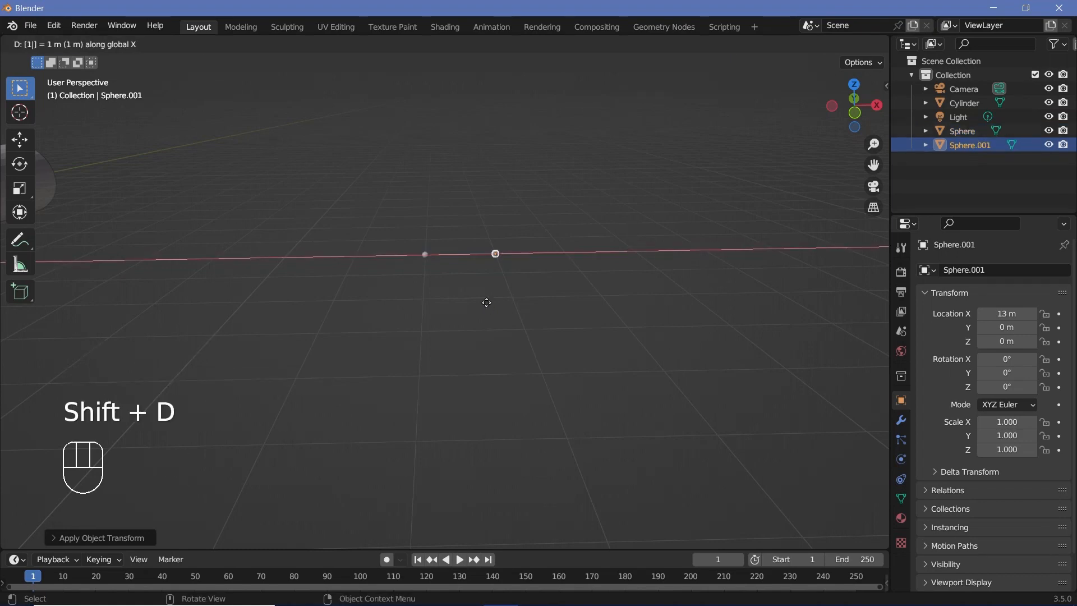
{"action": "key", "text": "Return"}
{"action": "key", "text": "shift+r"}
{"action": "key", "text": "shift+r"}
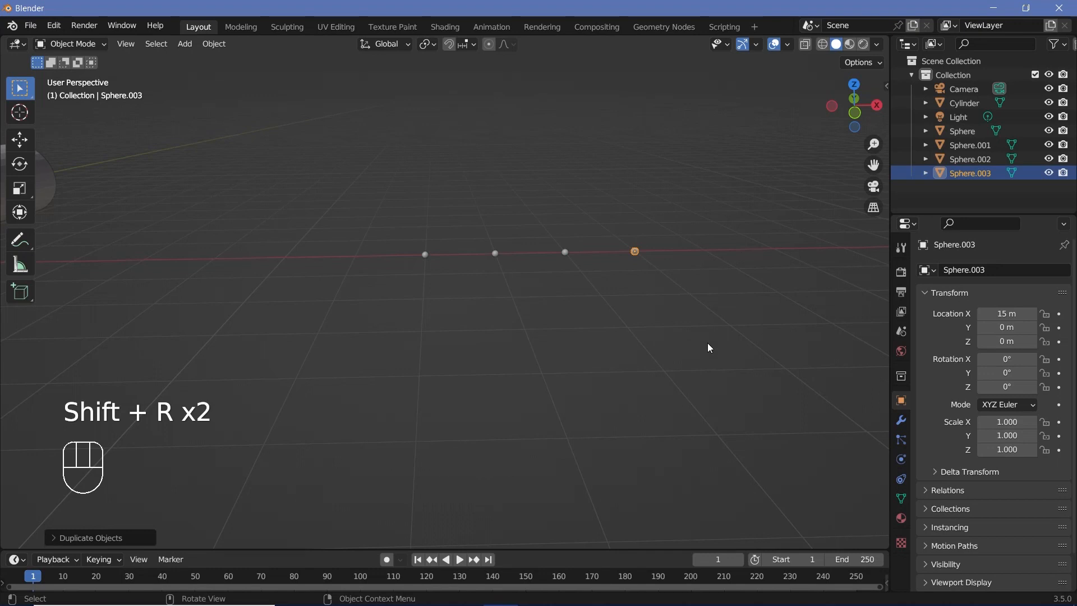
Move all four small spheres into a new collection named Stars.
{"action": "scroll", "coordinate": [400, 286], "scroll_direction": "down", "scroll_amount": 2}
{"action": "left_click_drag", "start_coordinate": [407, 255], "coordinate": [519, 325]}
{"action": "key", "text": "m"}
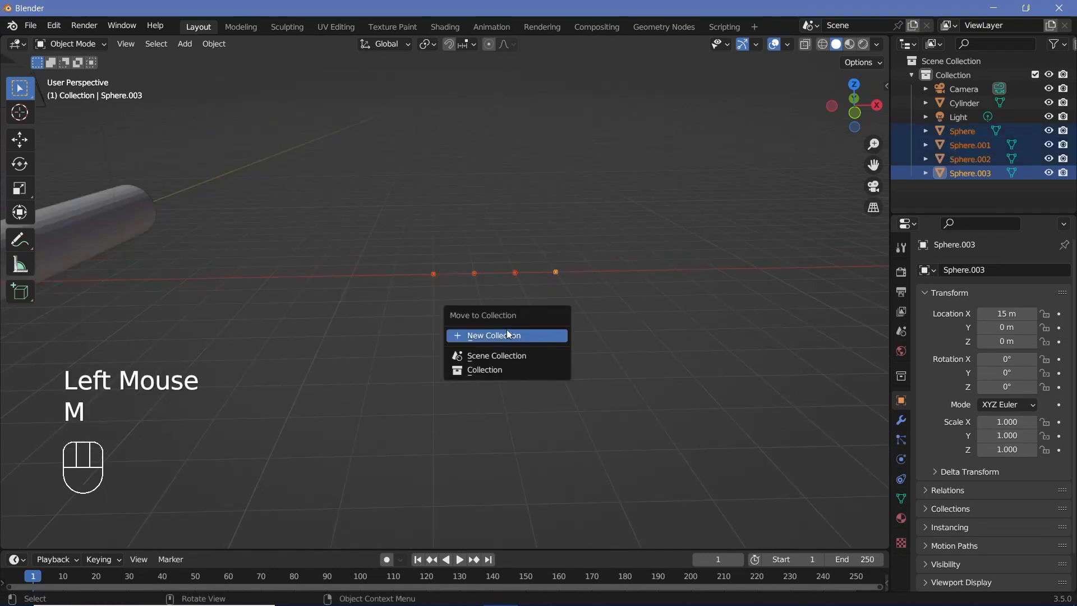
{"action": "left_click", "coordinate": [509, 336]}
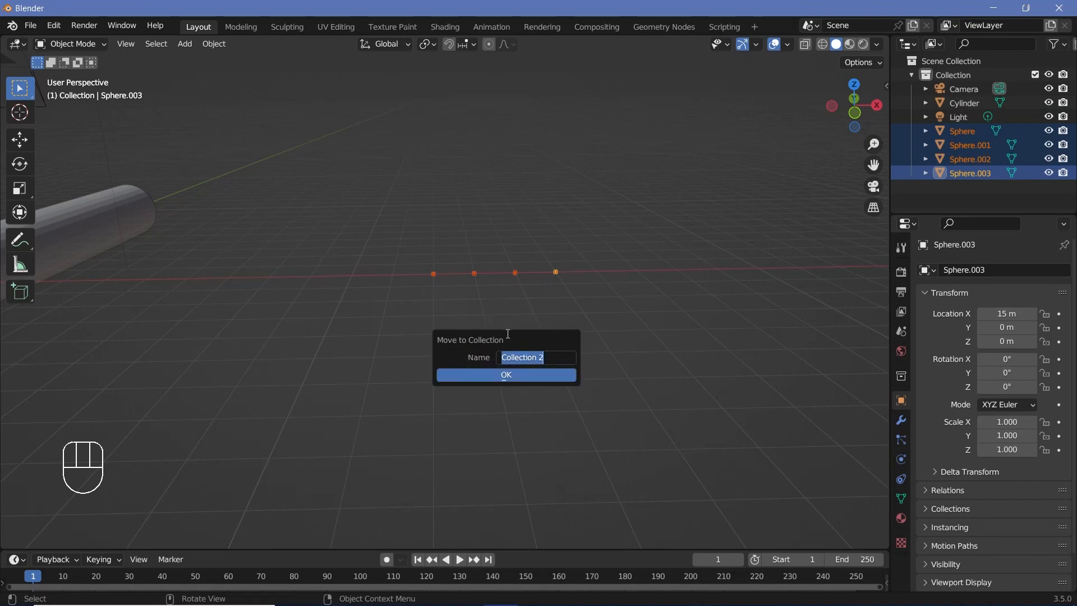
{"action": "type", "text": "Stars"}
{"action": "left_click", "coordinate": [497, 373]}
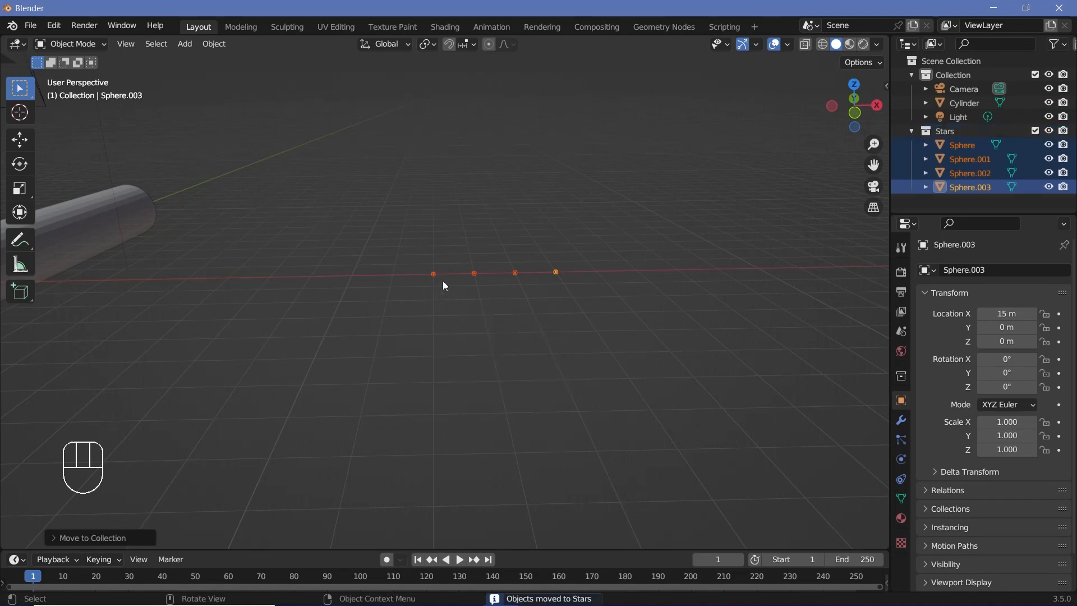
Select the cylinder, open a Geometry Node Editor beside the 3D viewport, and create a new node tree for it.
{"action": "scroll", "coordinate": [166, 303], "scroll_direction": "down", "scroll_amount": 2}
{"action": "middle_click_drag", "start_coordinate": [167, 303], "coordinate": [199, 292], "text": "shift"}
{"action": "left_click", "coordinate": [199, 292]}
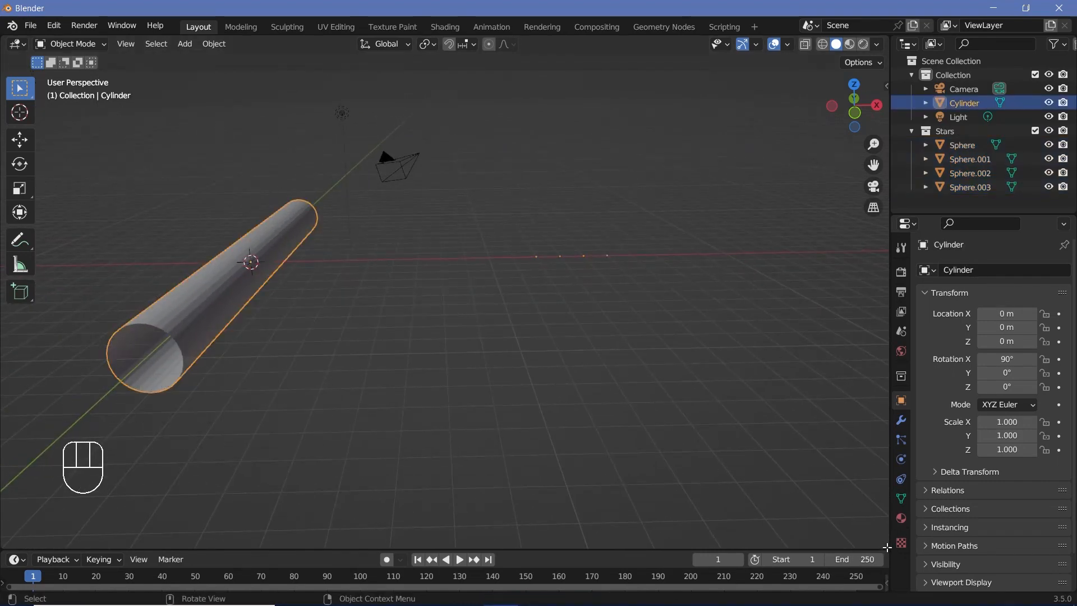
{"action": "left_click_drag", "start_coordinate": [886, 547], "coordinate": [540, 547]}
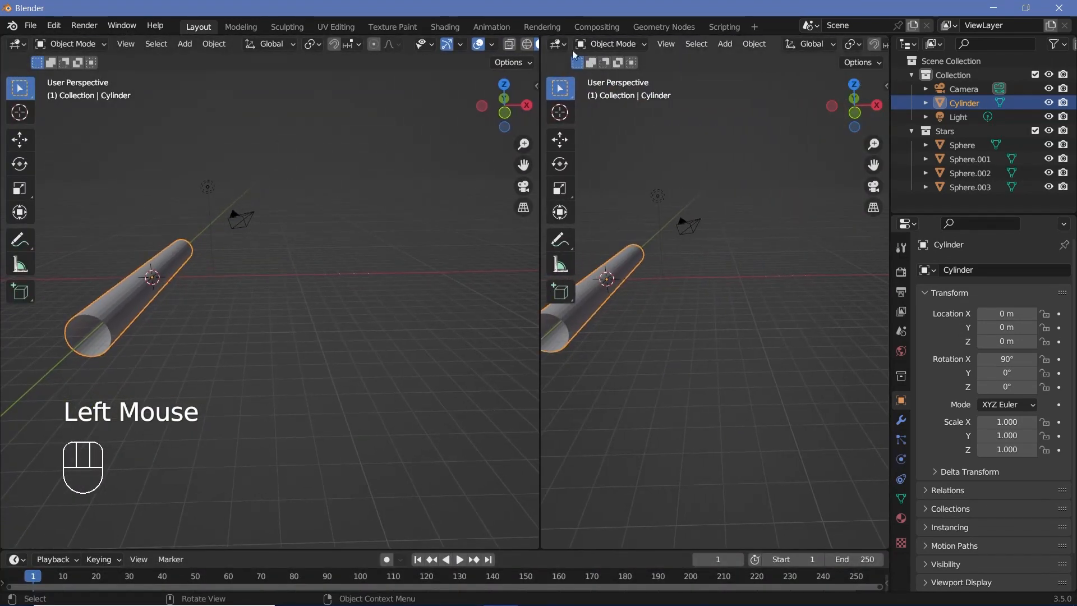
{"action": "left_click", "coordinate": [562, 45]}
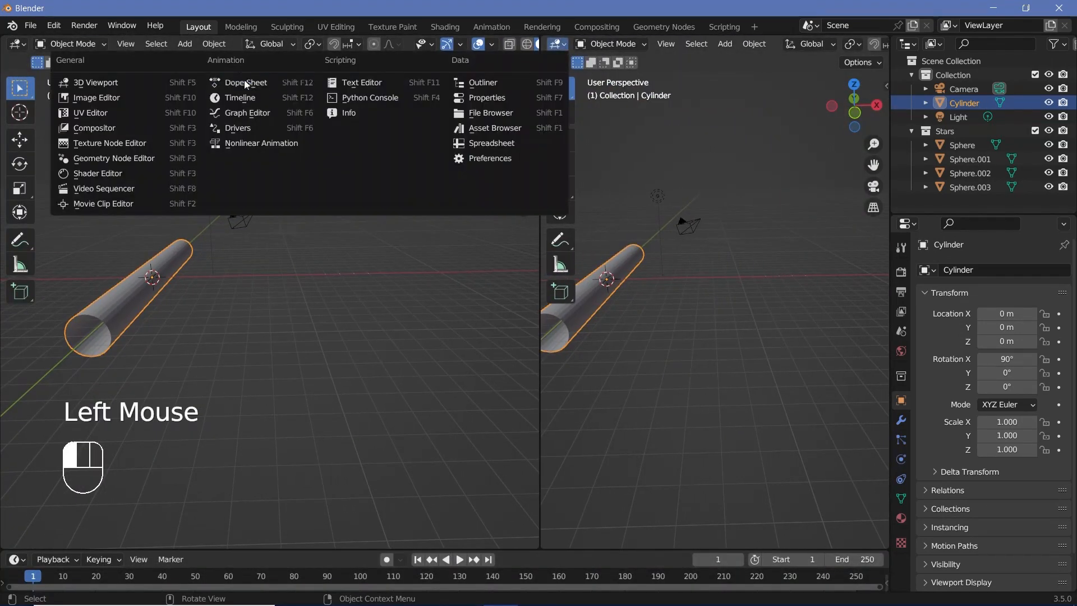
{"action": "left_click", "coordinate": [117, 159]}
{"action": "key", "text": "n"}
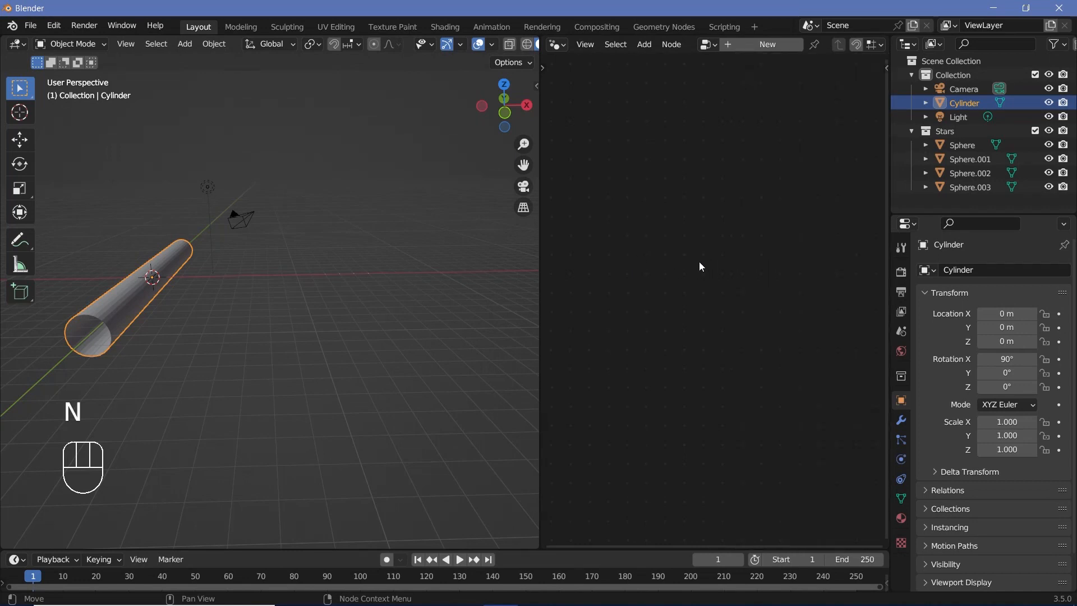
{"action": "left_click", "coordinate": [767, 44]}
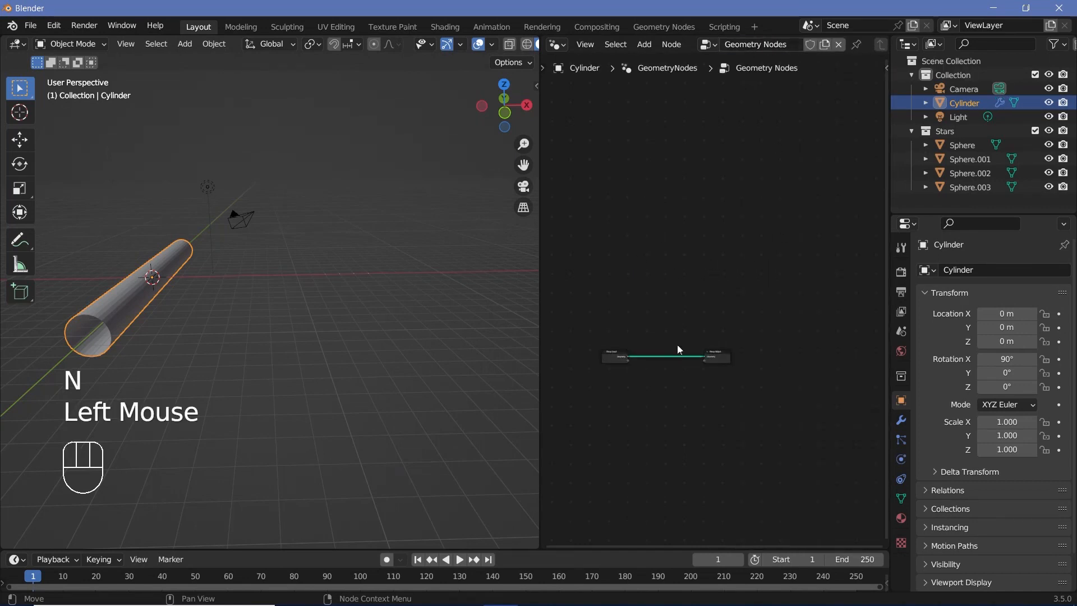
Insert a Distribute Points on Faces node between the Group Input and Group Output nodes.
{"action": "middle_click_drag", "start_coordinate": [611, 354], "coordinate": [640, 328]}
{"action": "scroll", "coordinate": [676, 356], "scroll_direction": "up", "scroll_amount": 5}
{"action": "key", "text": "shift+a"}
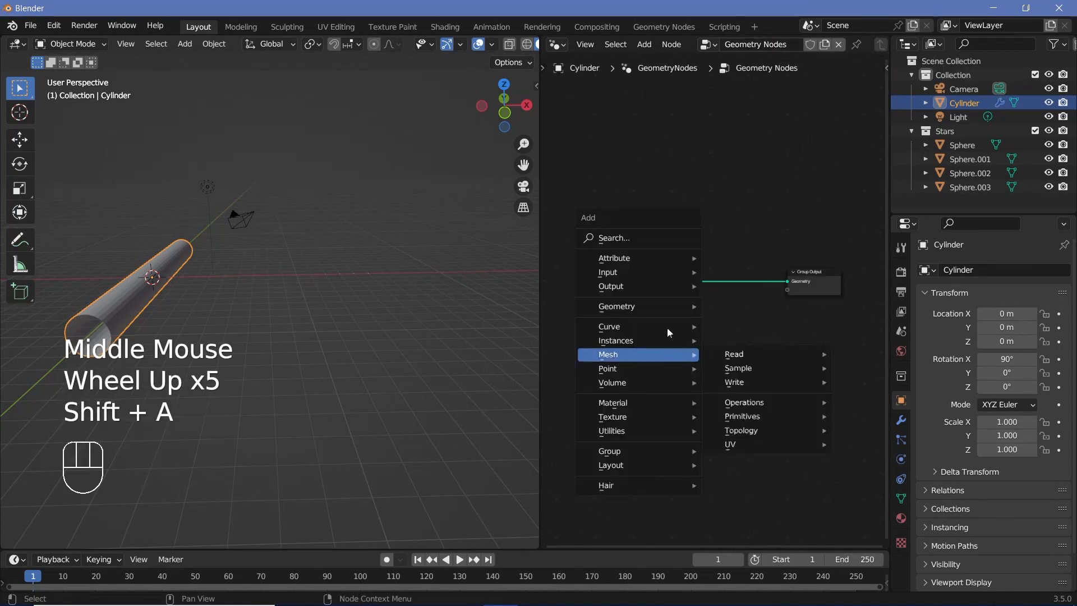
{"action": "left_click", "coordinate": [640, 238]}
{"action": "type", "text": "disp"}
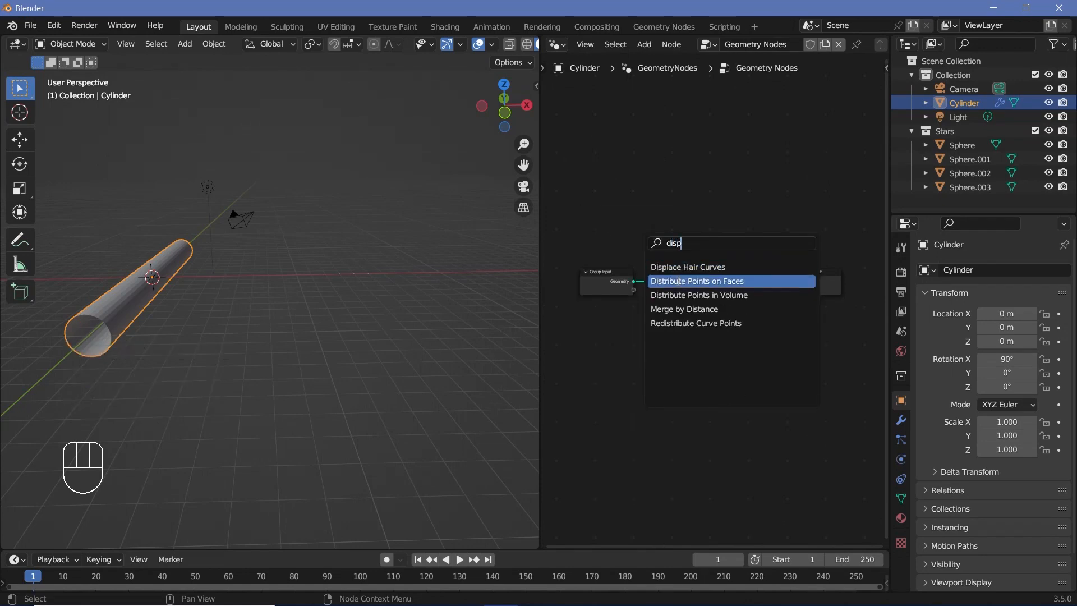
{"action": "key", "text": "Return"}
{"action": "left_click", "coordinate": [712, 317]}
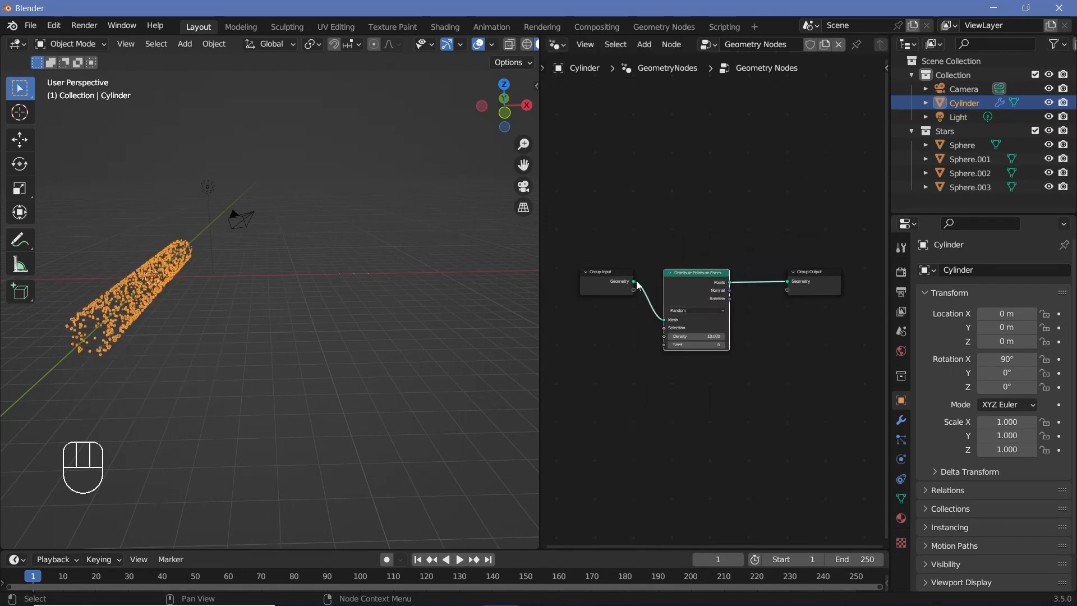
Make room before the Group Output and insert an Instance on Points node after Distribute Points on Faces.
{"action": "middle_click_drag", "start_coordinate": [712, 317], "coordinate": [611, 329]}
{"action": "left_click_drag", "start_coordinate": [707, 295], "coordinate": [756, 293]}
{"action": "middle_click_drag", "start_coordinate": [645, 339], "coordinate": [702, 332]}
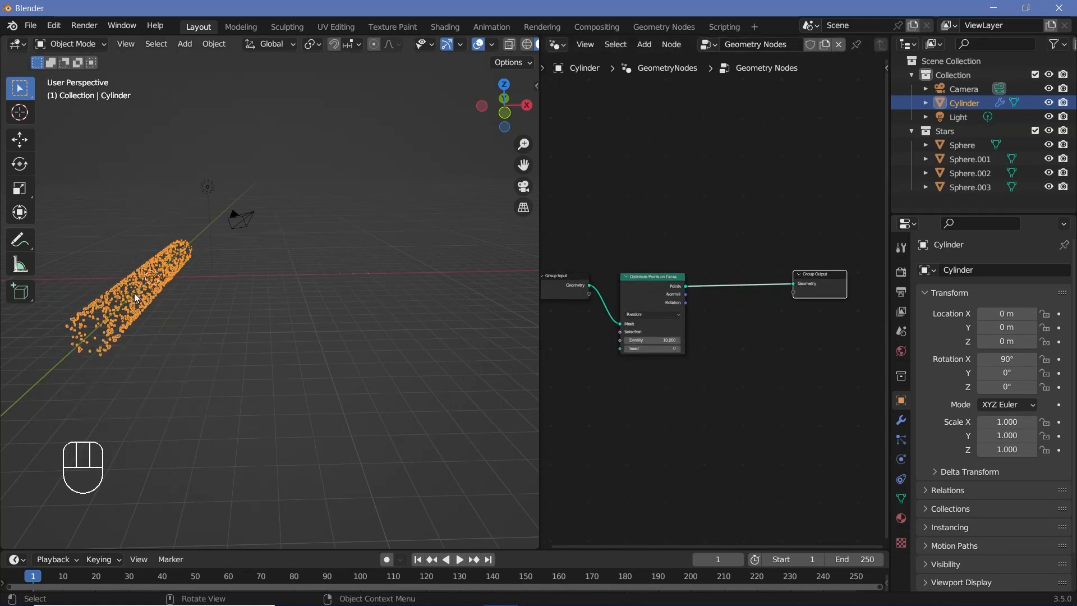
{"action": "key", "text": "shift+a"}
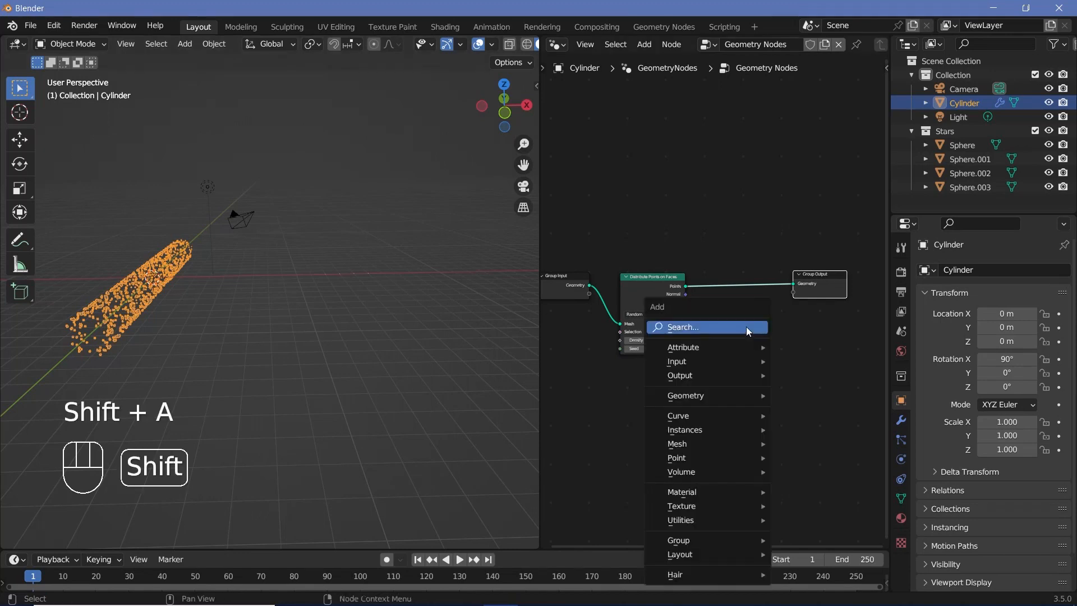
{"action": "type", "text": "instance on"}
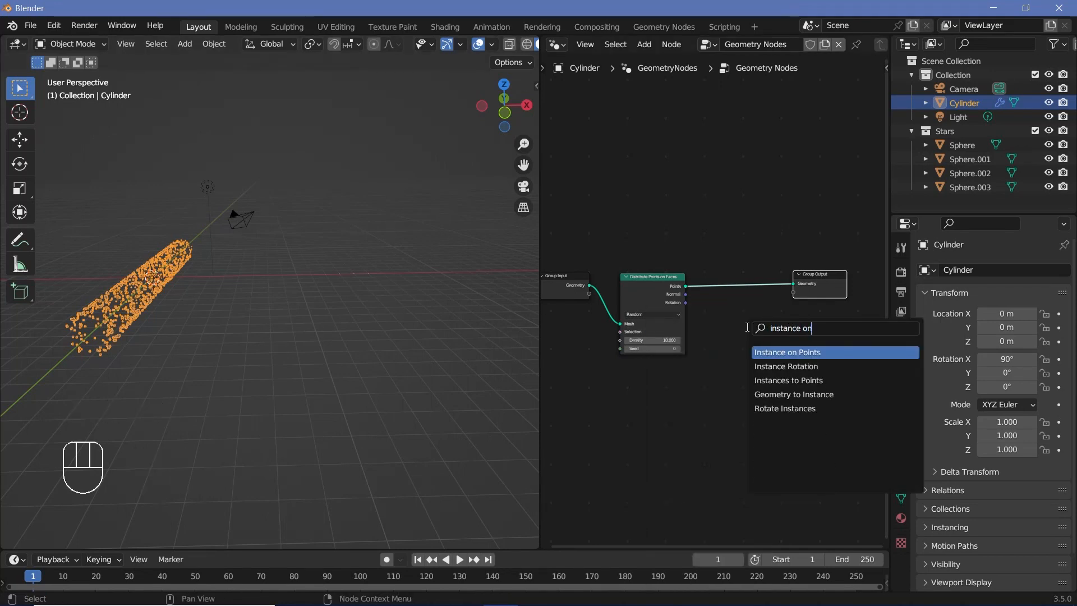
{"action": "key", "text": "Return"}
{"action": "left_click", "coordinate": [728, 263]}
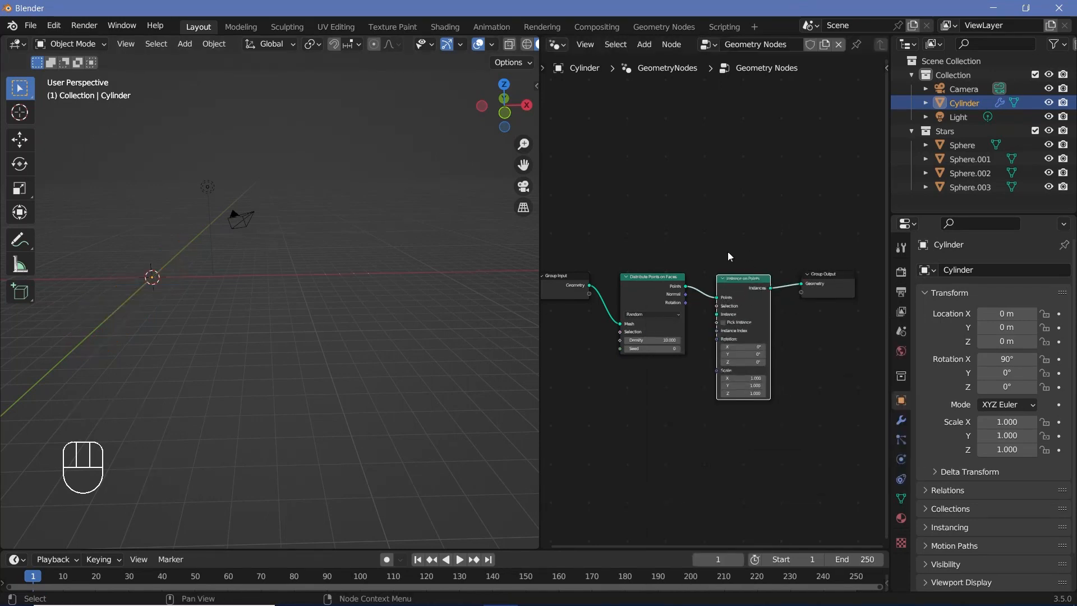
Rearrange the node tree by lowering the Instance on Points node and the Group Output node beside it.
{"action": "middle_click_drag", "start_coordinate": [619, 435], "coordinate": [643, 416]}
{"action": "left_click_drag", "start_coordinate": [742, 301], "coordinate": [742, 343]}
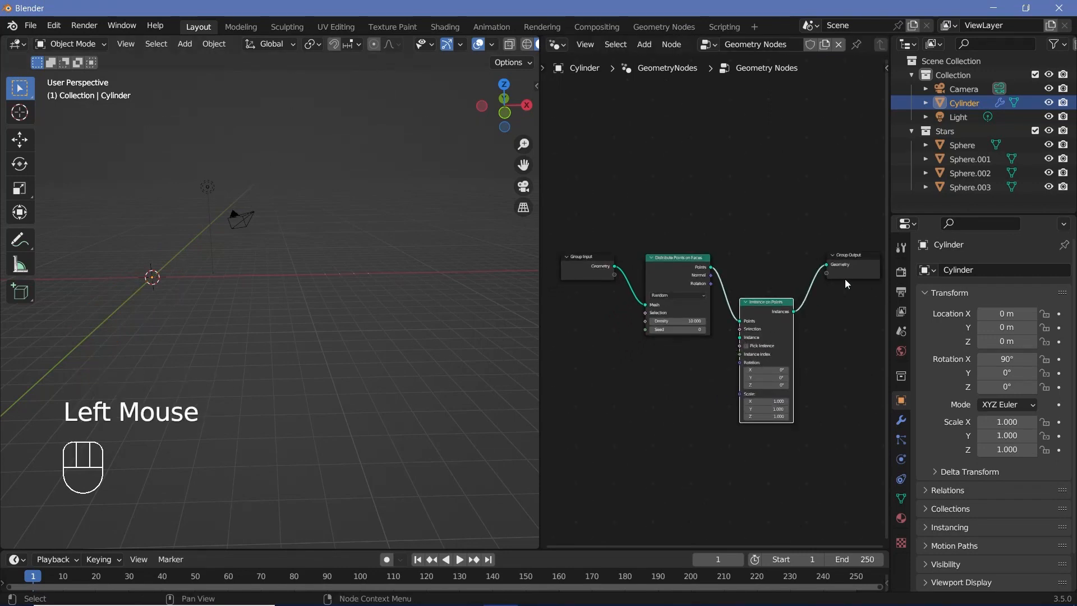
{"action": "left_click_drag", "start_coordinate": [849, 268], "coordinate": [859, 317]}
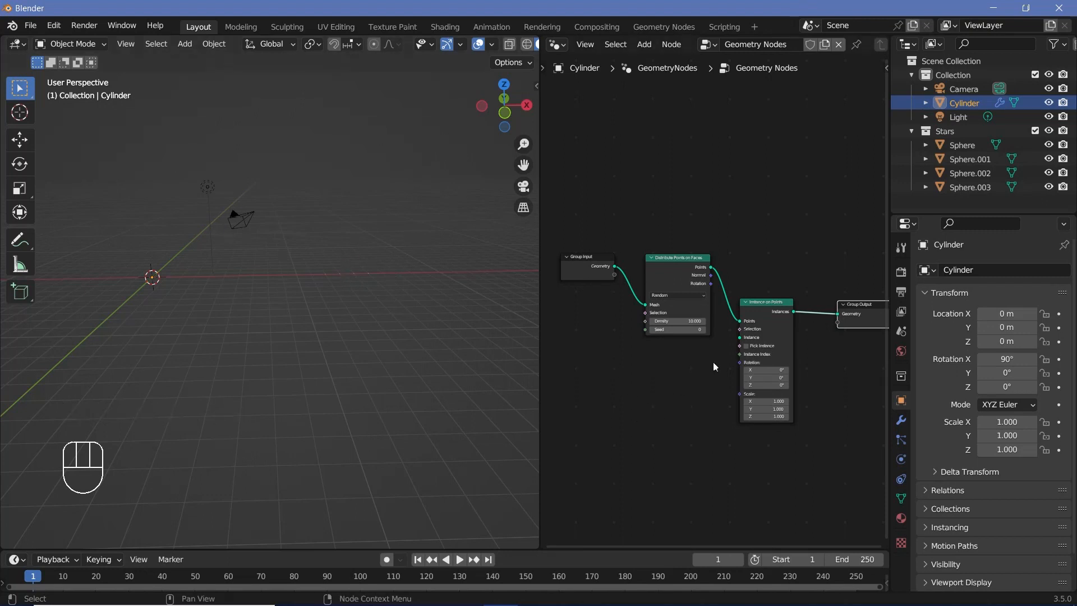
Add a Collection Info node below Distribute Points on Faces and set its collection to Stars.
{"action": "key", "text": "shift+a"}
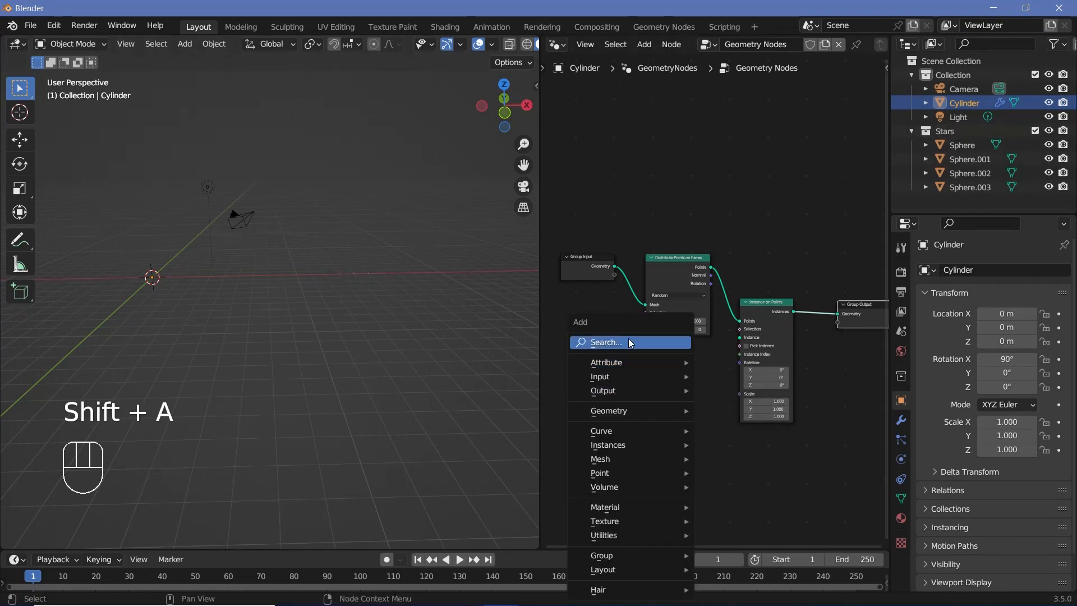
{"action": "type", "text": "colo"}
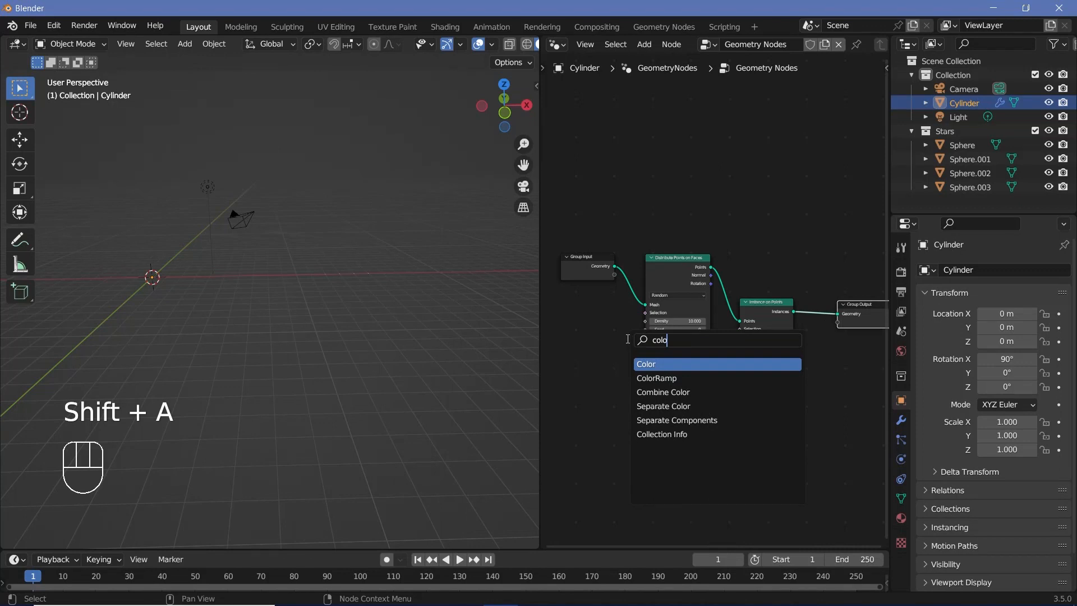
{"action": "left_click", "coordinate": [635, 433]}
{"action": "left_click", "coordinate": [608, 474]}
{"action": "left_click", "coordinate": [630, 390]}
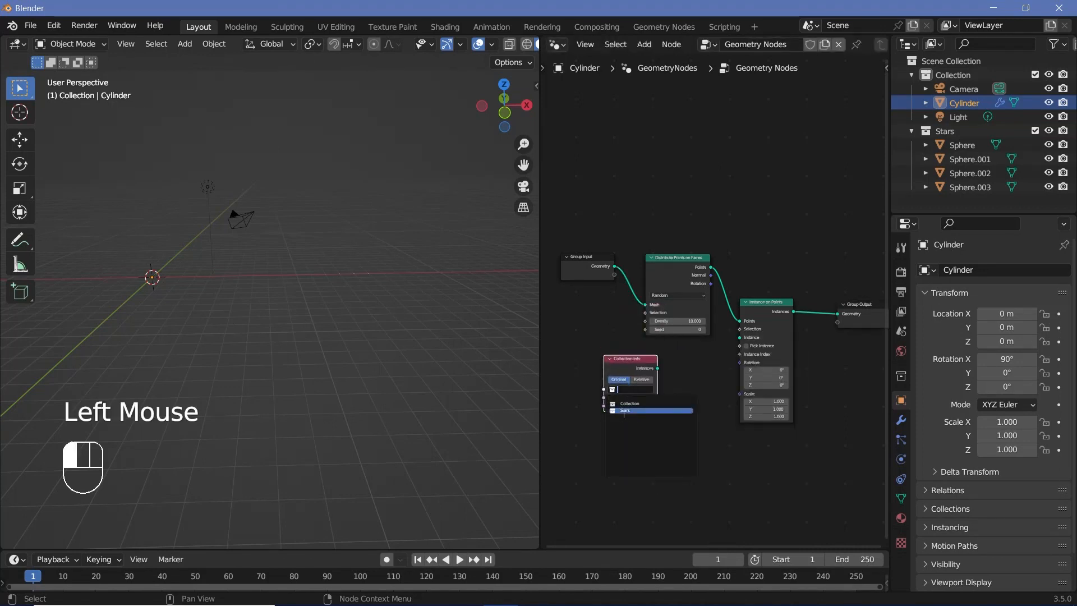
{"action": "left_click", "coordinate": [628, 411]}
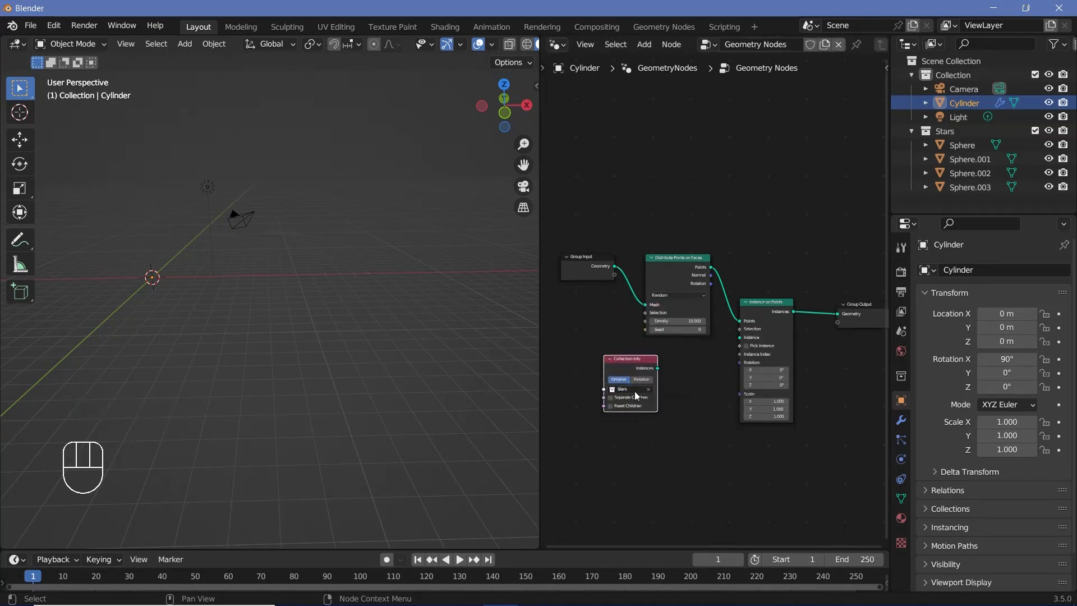
Bring the Stars collection into the node tree as a second Collection Info node, and delete that duplicate.
{"action": "left_click_drag", "start_coordinate": [947, 133], "coordinate": [593, 485]}
{"action": "middle_click_drag", "start_coordinate": [684, 435], "coordinate": [682, 409]}
{"action": "left_click_drag", "start_coordinate": [598, 460], "coordinate": [629, 413]}
{"action": "scroll", "coordinate": [630, 416], "scroll_direction": "up", "scroll_amount": 2}
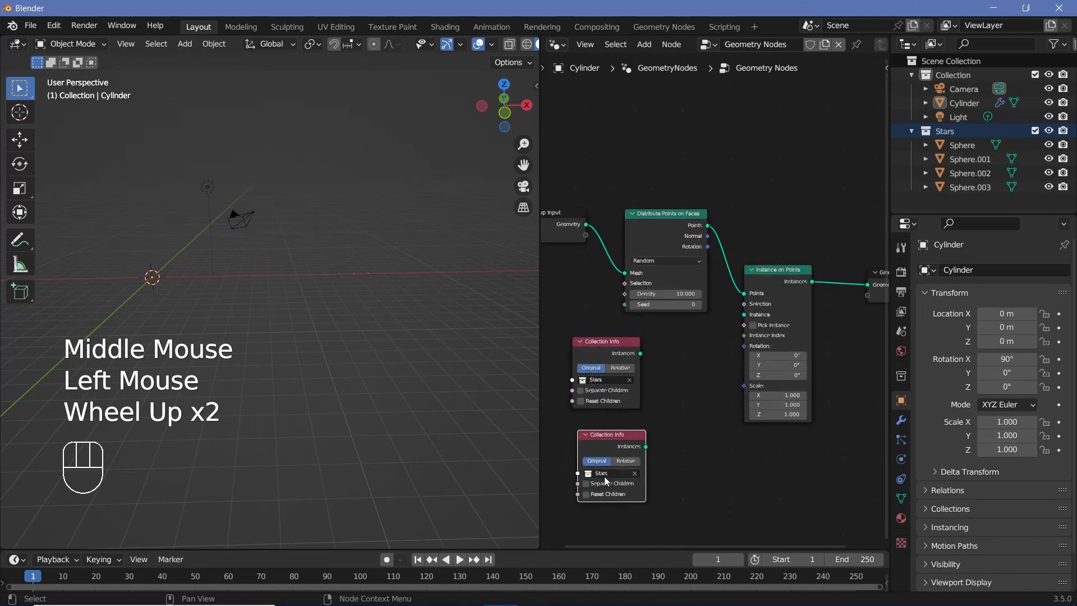
{"action": "left_click", "coordinate": [601, 441]}
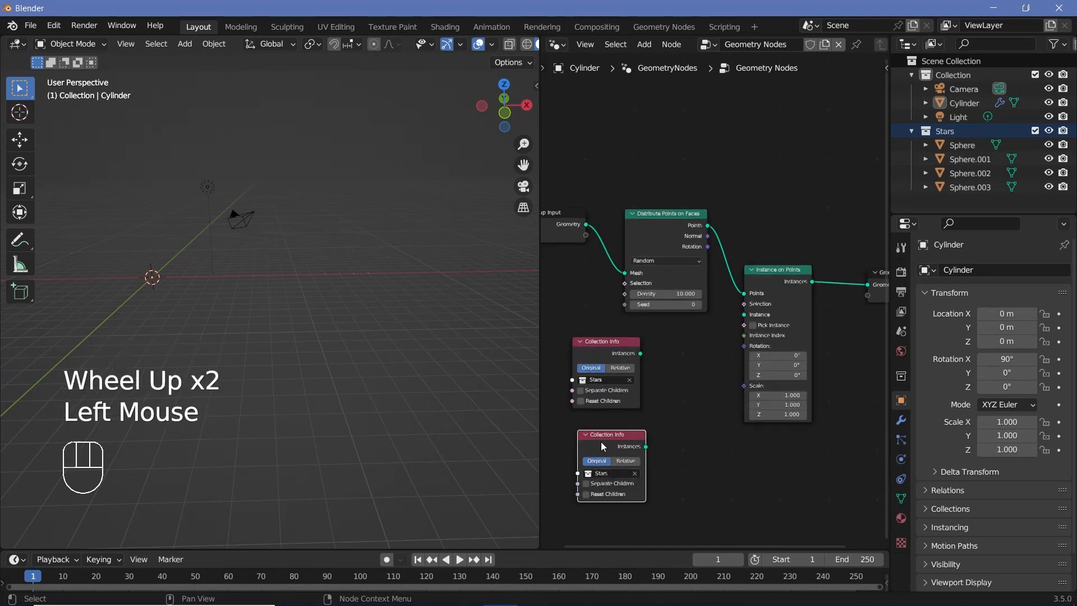
{"action": "key", "text": "x"}
Enable Reset Children and Separate Children on the Collection Info node.
{"action": "scroll", "coordinate": [596, 422], "scroll_direction": "up", "scroll_amount": 2}
{"action": "middle_click_drag", "start_coordinate": [597, 422], "coordinate": [594, 427]}
{"action": "scroll", "coordinate": [593, 426], "scroll_direction": "up", "scroll_amount": 2}
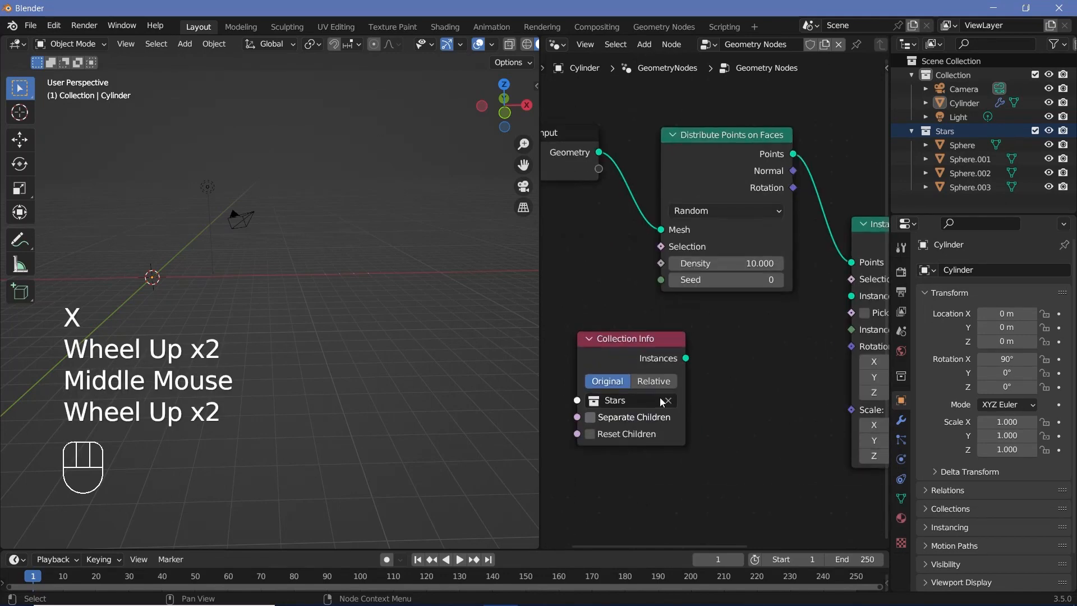
{"action": "left_click", "coordinate": [590, 435]}
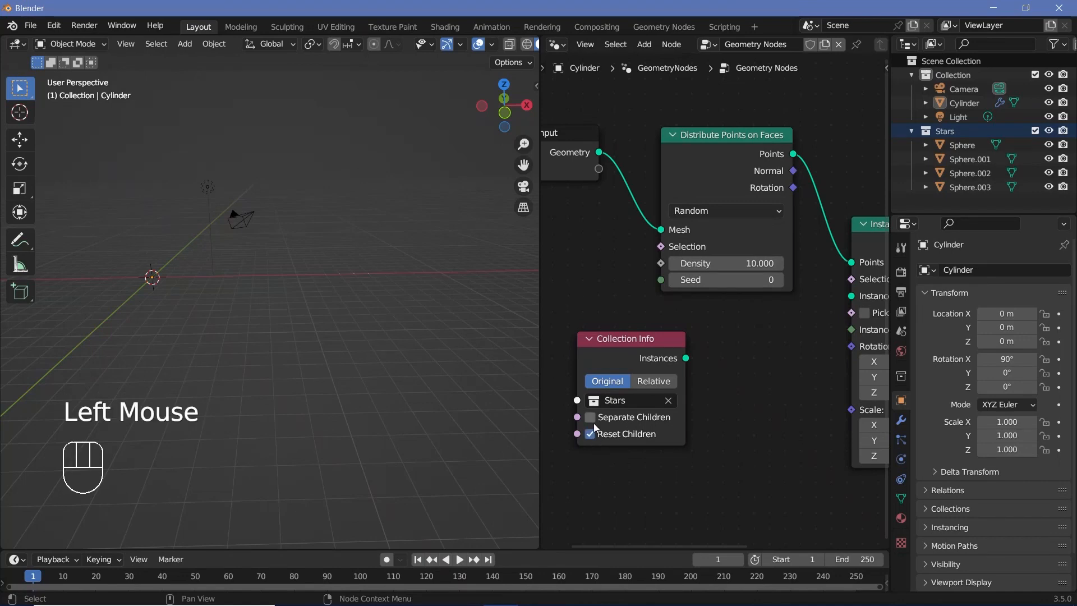
{"action": "left_click", "coordinate": [590, 416]}
Connect Collection Info's Instances output to the Instance input of Instance on Points, and enable Pick Instance.
{"action": "scroll", "coordinate": [736, 409], "scroll_direction": "down", "scroll_amount": 2}
{"action": "middle_click_drag", "start_coordinate": [737, 408], "coordinate": [612, 363]}
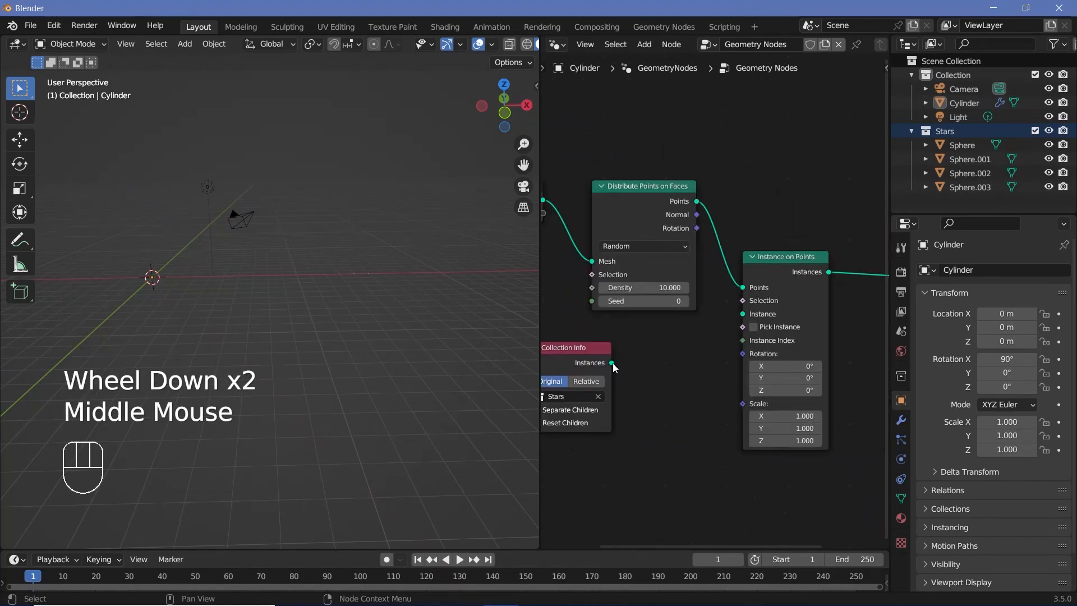
{"action": "left_click_drag", "start_coordinate": [612, 363], "coordinate": [743, 313]}
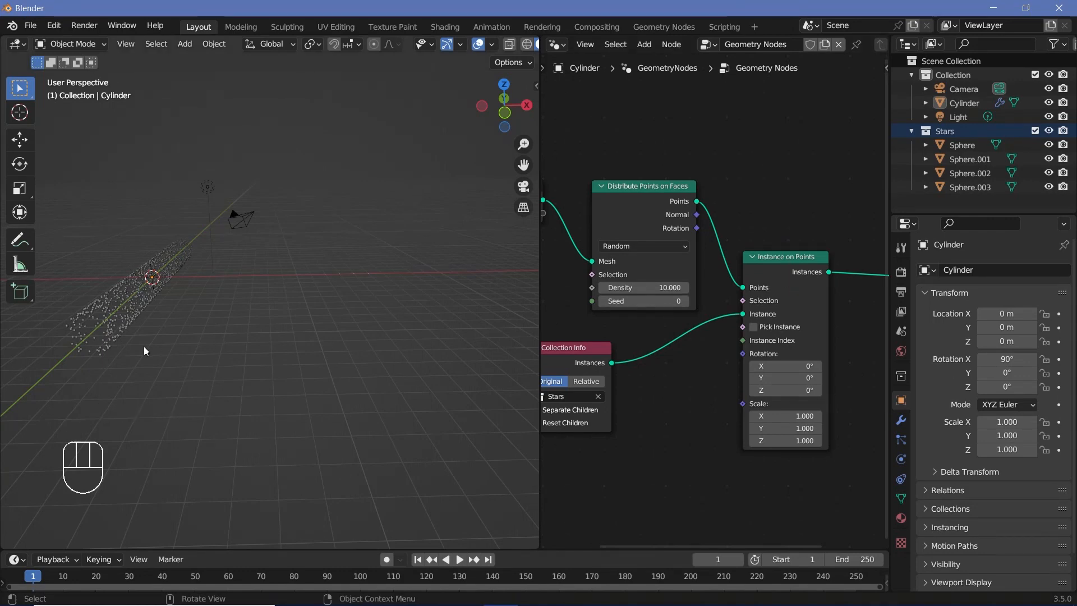
{"action": "middle_click_drag", "start_coordinate": [126, 342], "coordinate": [240, 341], "text": "shift"}
{"action": "scroll", "coordinate": [241, 341], "scroll_direction": "up", "scroll_amount": 3}
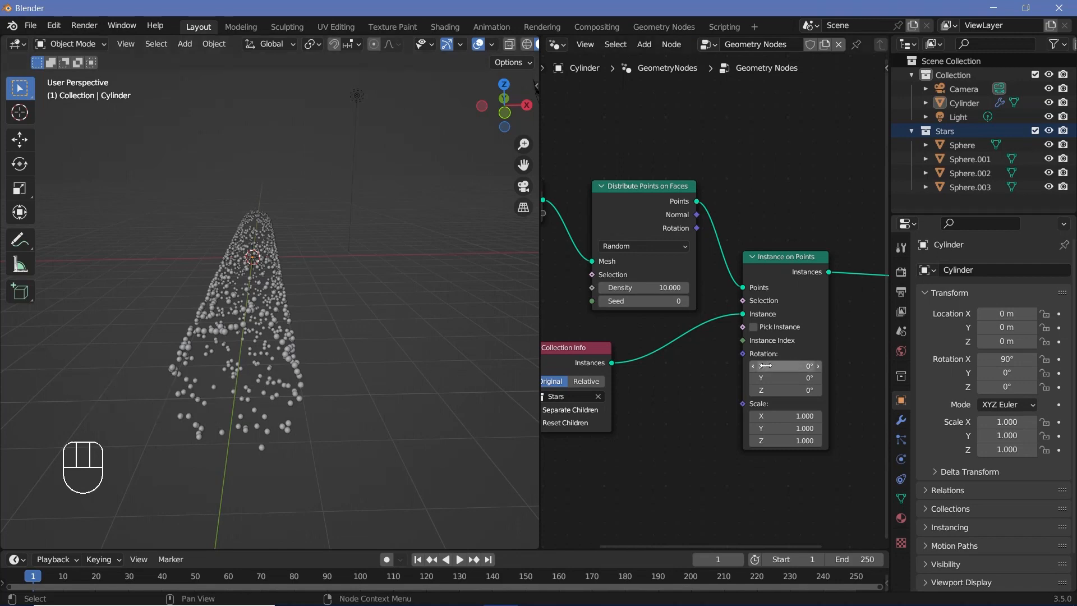
{"action": "left_click", "coordinate": [753, 328]}
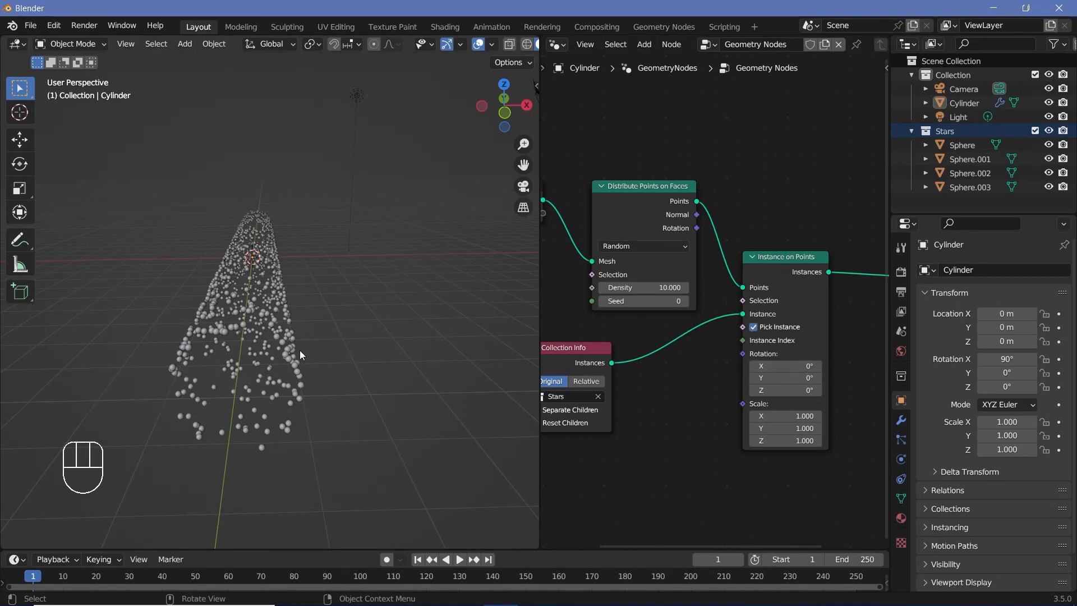
{"action": "middle_click_drag", "start_coordinate": [300, 350], "coordinate": [257, 189]}
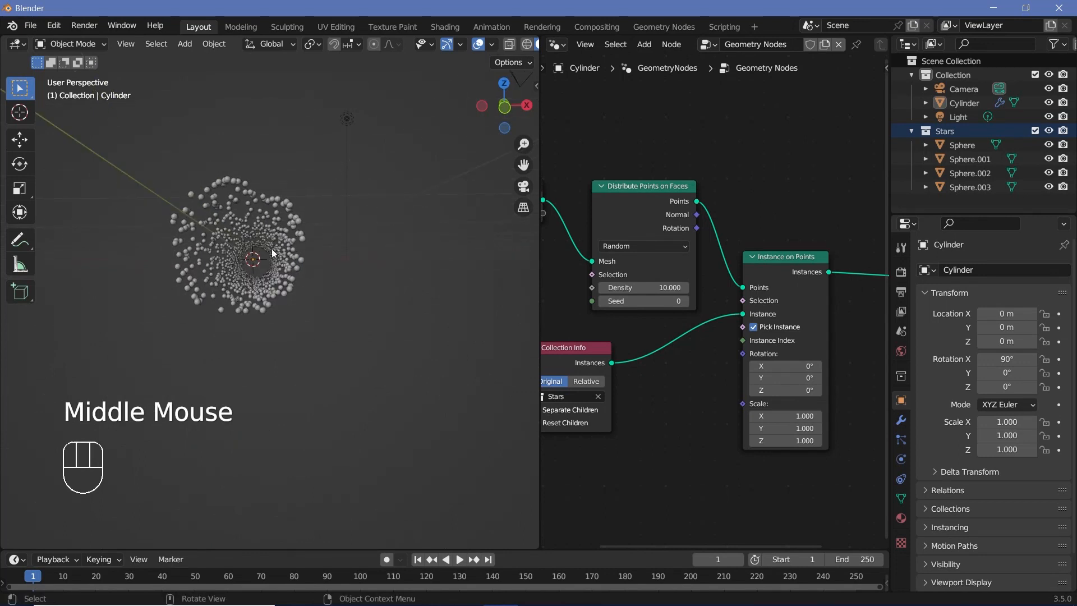
Set the X, Y and Z scale of the Instance on Points node to 0.2.
{"action": "left_click", "coordinate": [786, 416], "text": "shift"}
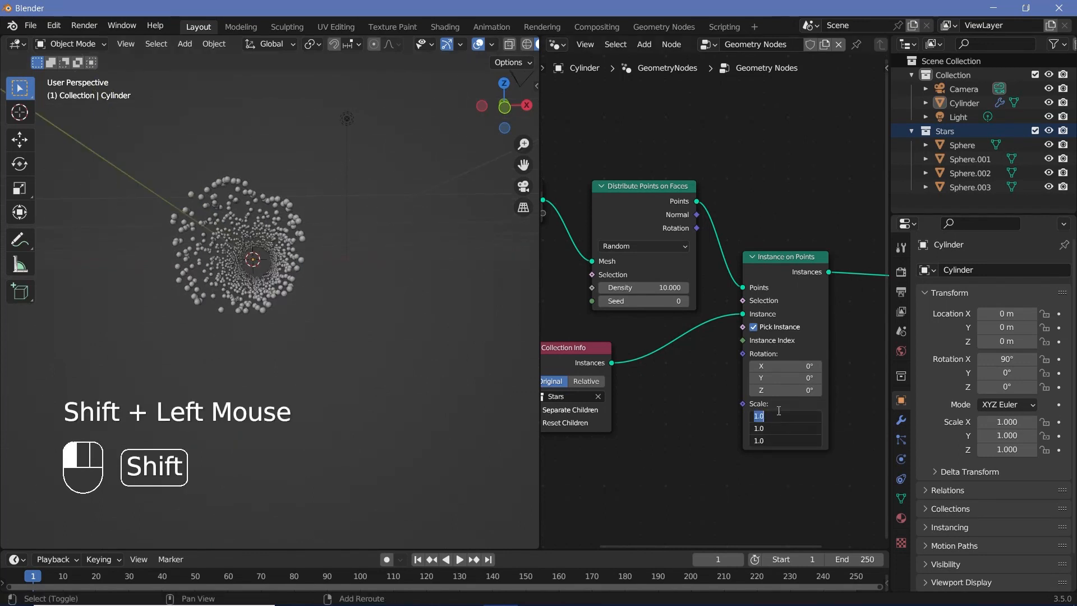
{"action": "type", "text": "0.2"}
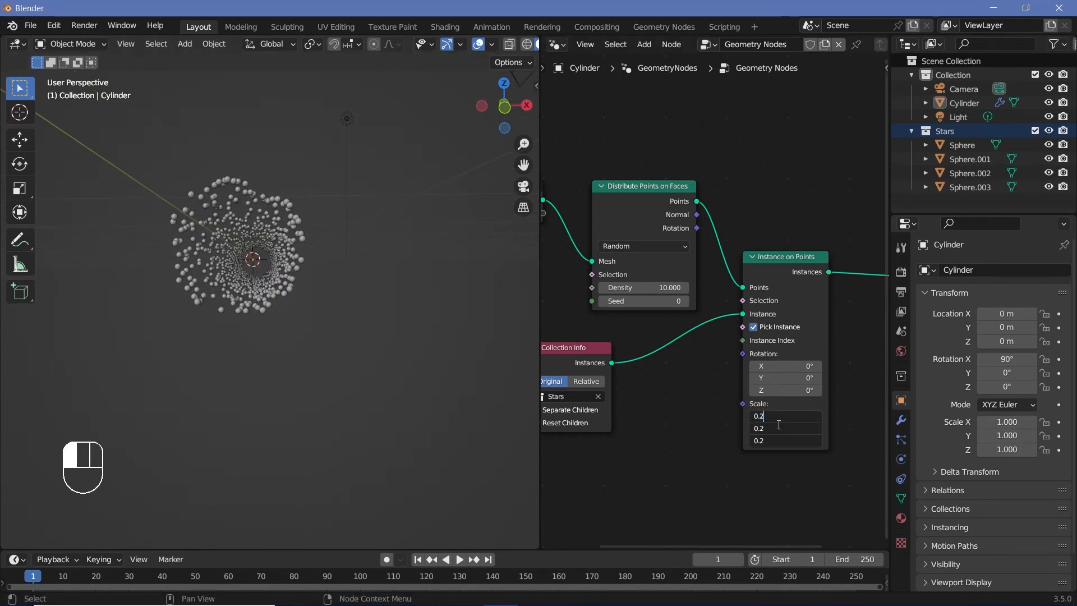
{"action": "key", "text": "Return"}
{"action": "middle_click_drag", "start_coordinate": [241, 337], "coordinate": [316, 254]}
{"action": "scroll", "coordinate": [261, 321], "scroll_direction": "down", "scroll_amount": 3}
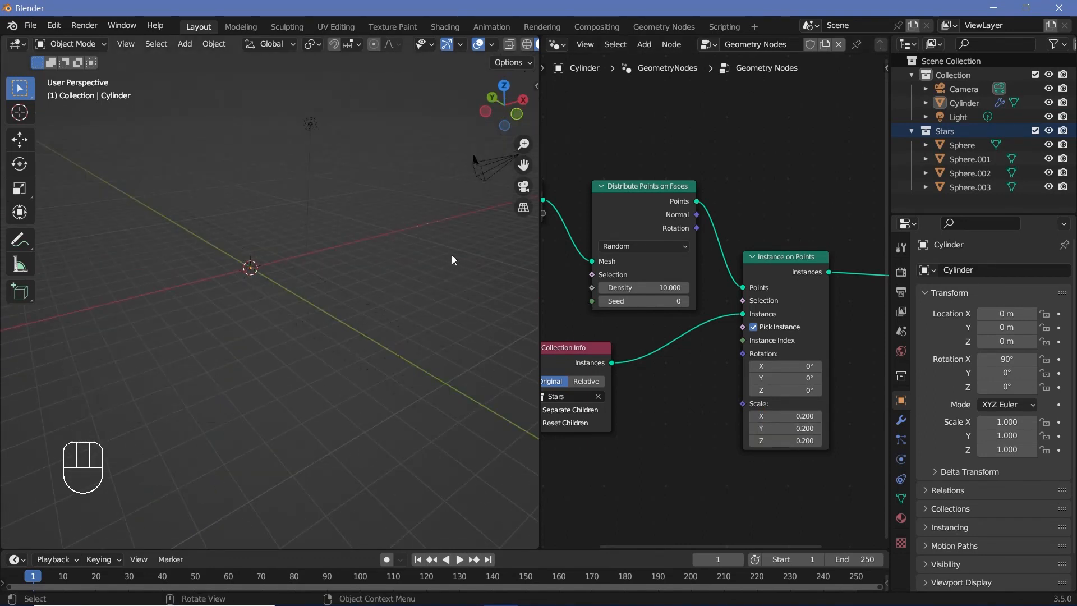
Set the density of the Distribute Points on Faces node to 15.
{"action": "middle_click_drag", "start_coordinate": [564, 316], "coordinate": [588, 330]}
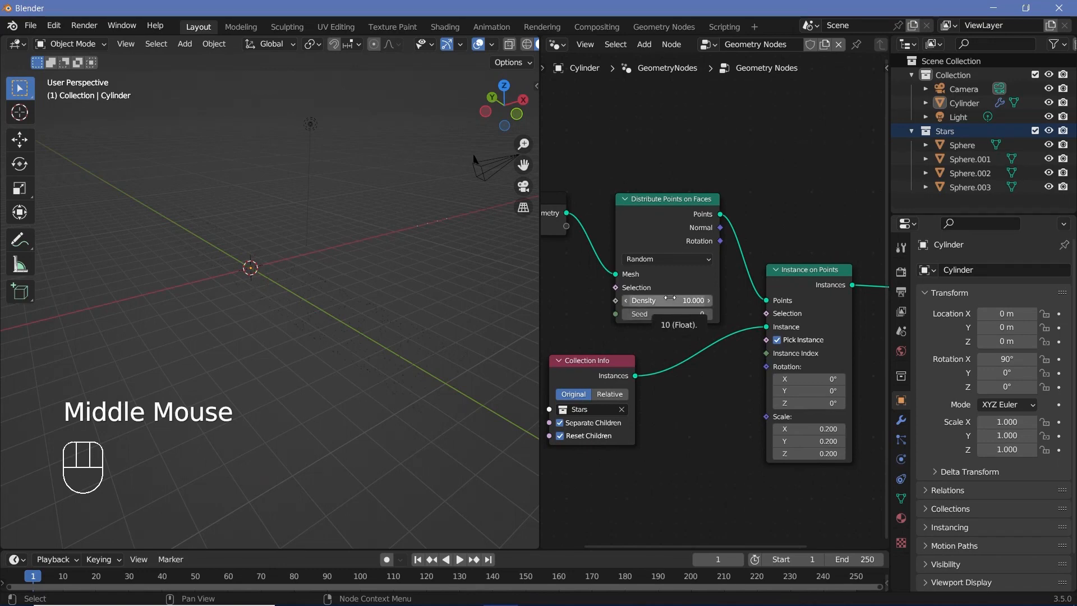
{"action": "left_click", "coordinate": [671, 299]}
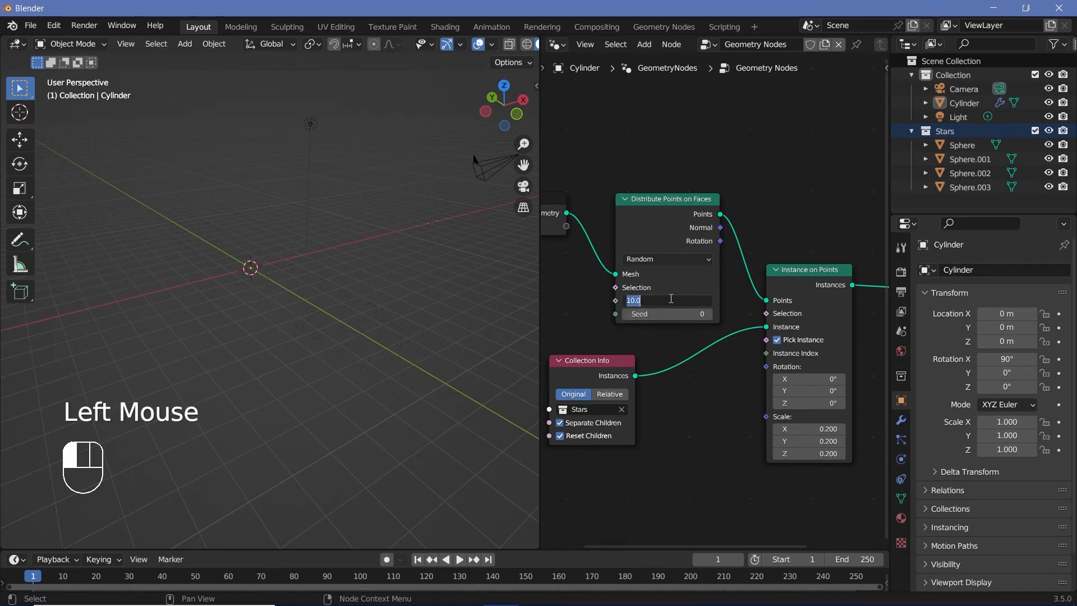
{"action": "type", "text": "12"}
{"action": "type", "text": "5"}
{"action": "key", "text": "Return"}
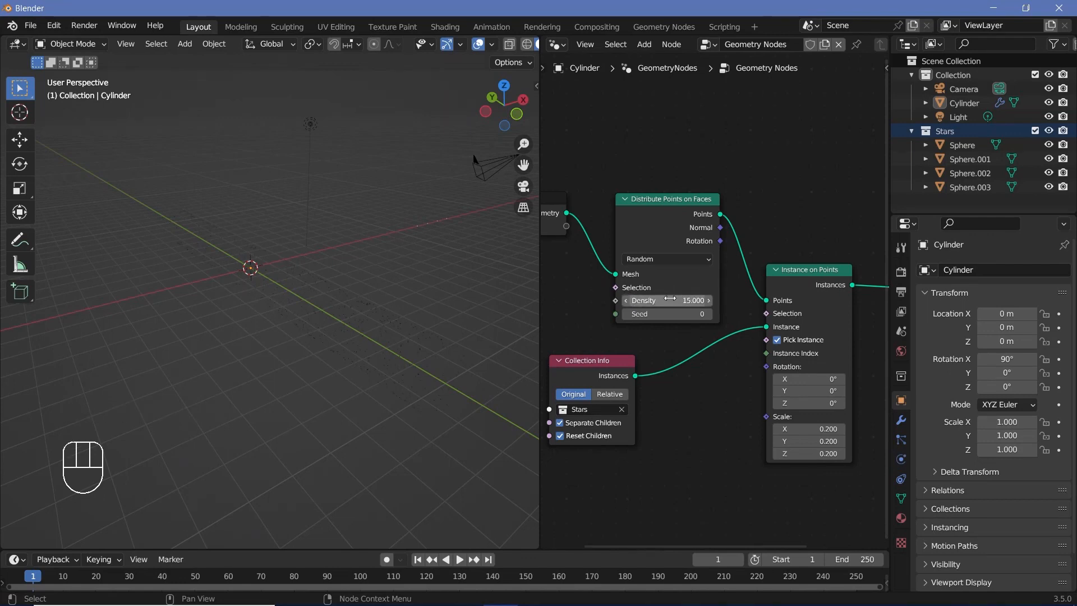
Clear the camera's location and rotation, and rotate it 90° about the X axis.
{"action": "scroll", "coordinate": [396, 221], "scroll_direction": "down", "scroll_amount": 2}
{"action": "left_click", "coordinate": [411, 217]}
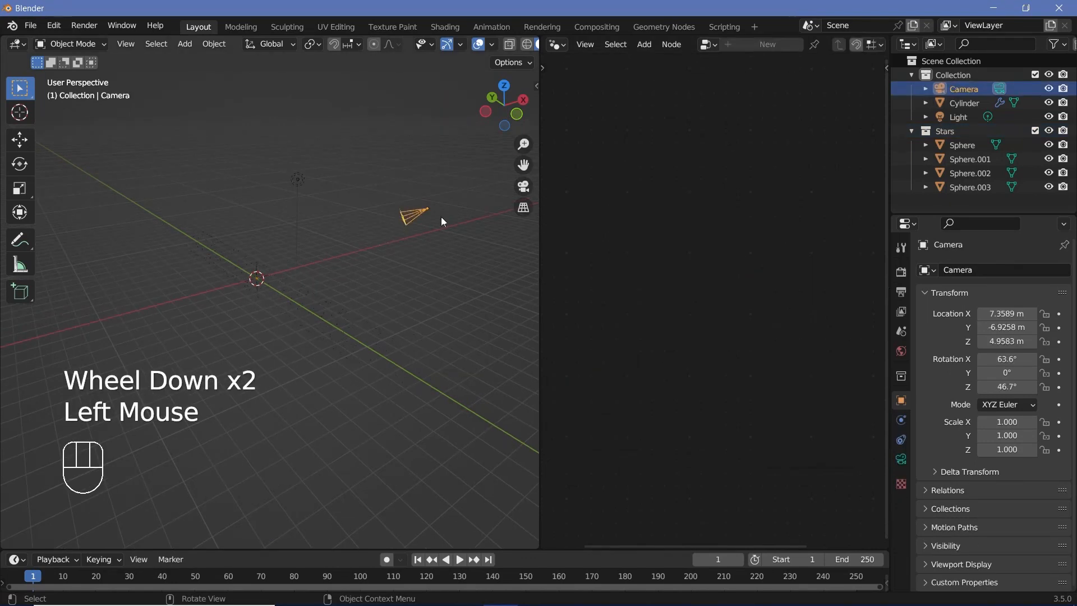
{"action": "key", "text": "alt+g"}
{"action": "key", "text": "alt+r"}
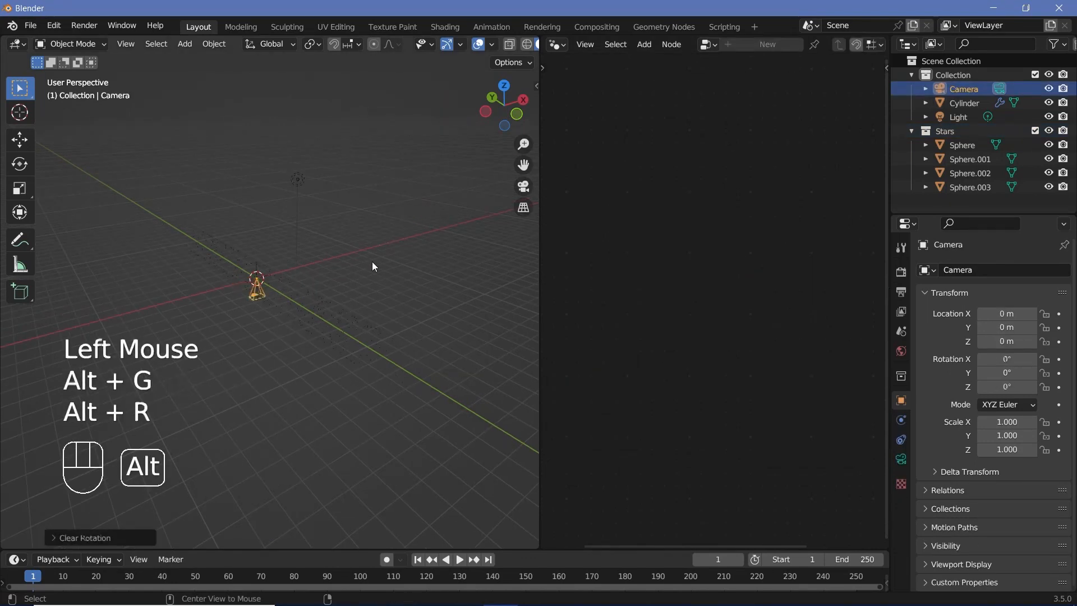
{"action": "type", "text": "rx"}
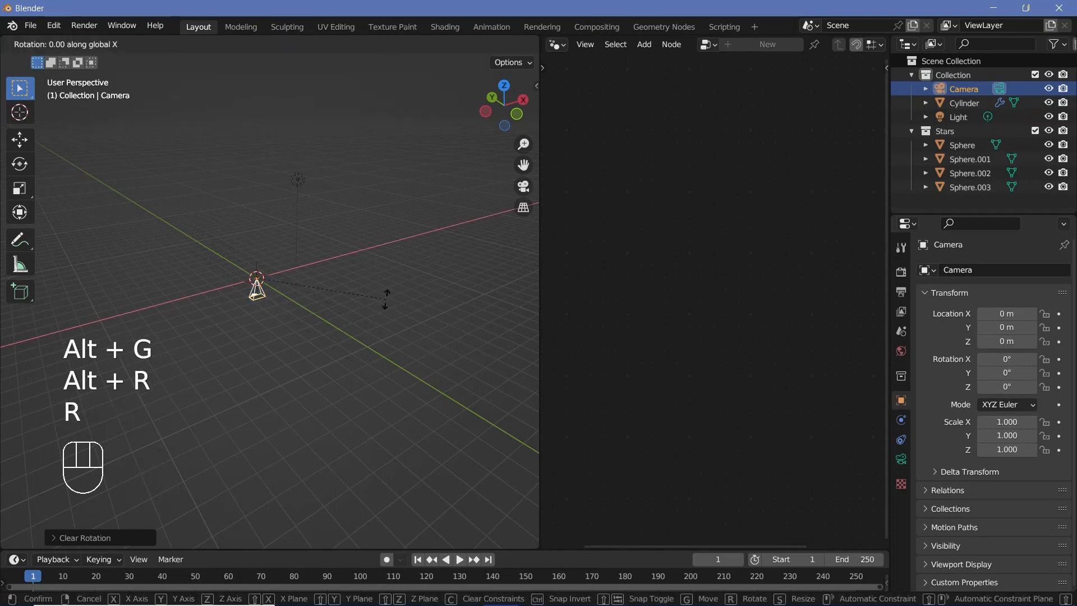
{"action": "type", "text": "90"}
{"action": "key", "text": "Return"}
Move the camera -10 m along the Y axis and select the cylinder to check their alignment.
{"action": "type", "text": "gy"}
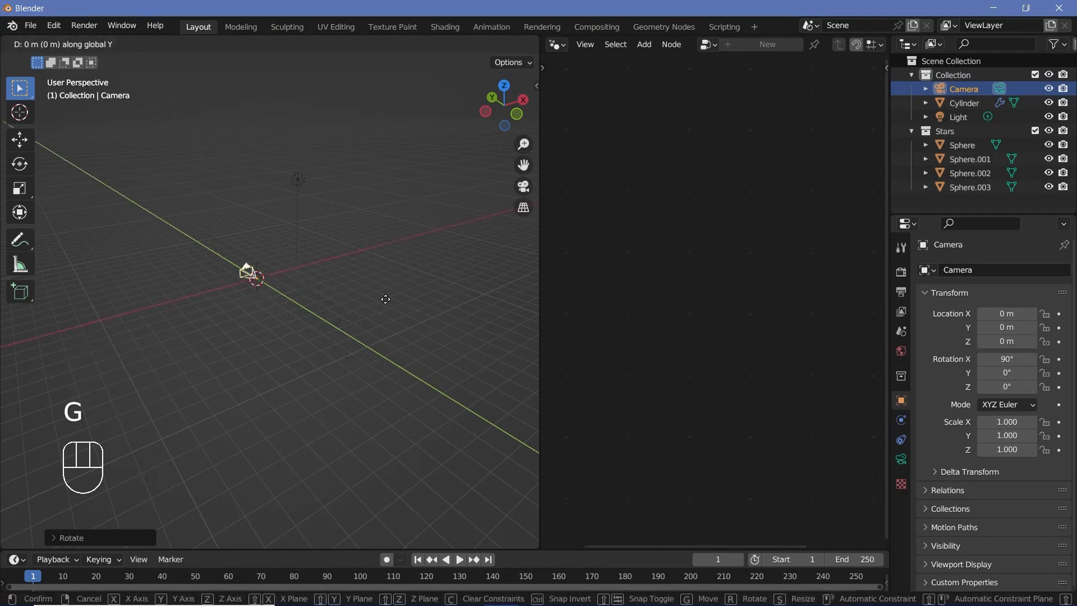
{"action": "type", "text": "-10"}
{"action": "key", "text": "Return"}
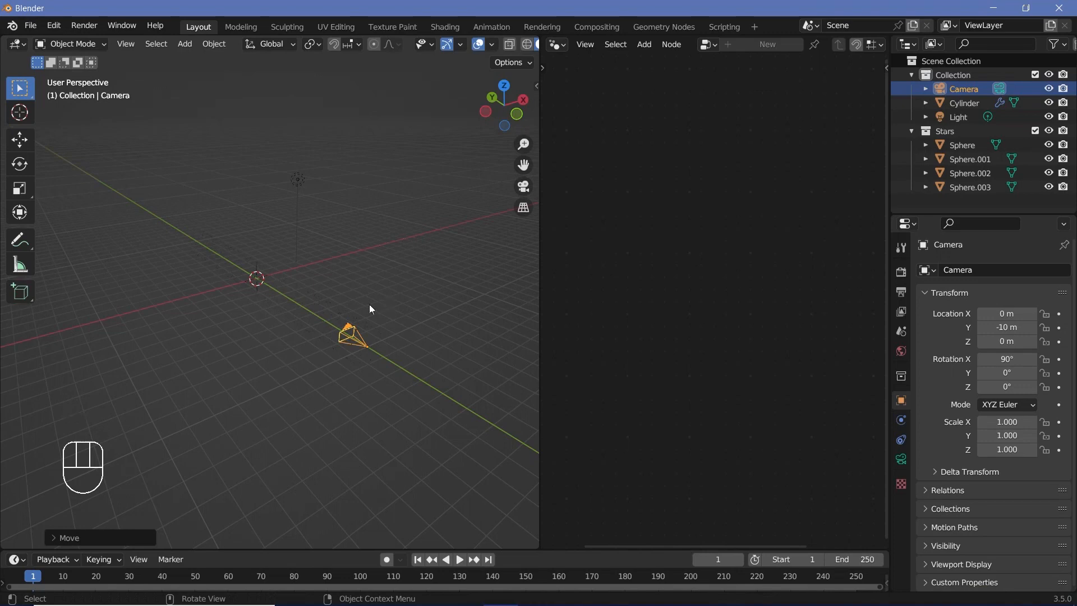
{"action": "middle_click_drag", "start_coordinate": [353, 351], "coordinate": [434, 347]}
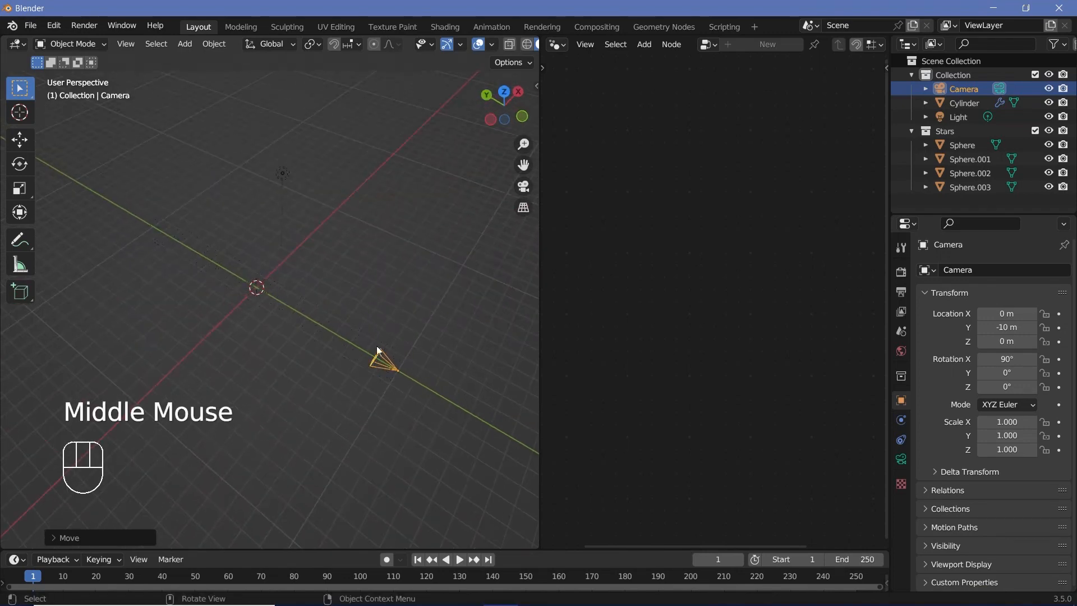
{"action": "left_click", "coordinate": [298, 322]}
{"action": "middle_click_drag", "start_coordinate": [299, 322], "coordinate": [308, 346]}
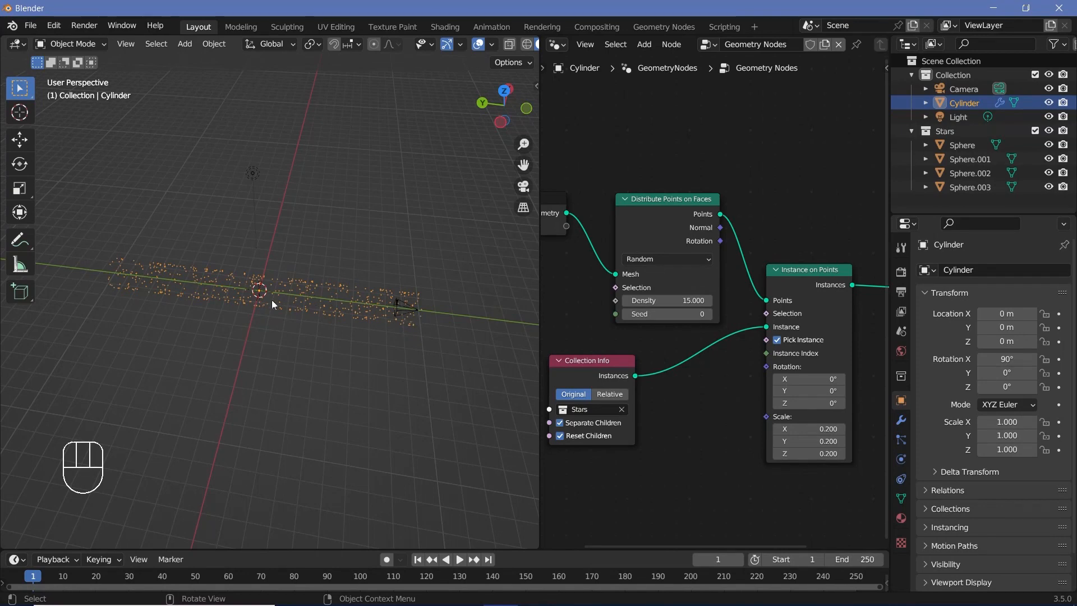
Reselect the camera and switch the 3D viewport to the camera view.
{"action": "left_click", "coordinate": [395, 308]}
{"action": "left_click", "coordinate": [397, 303]}
{"action": "left_click", "coordinate": [397, 302]}
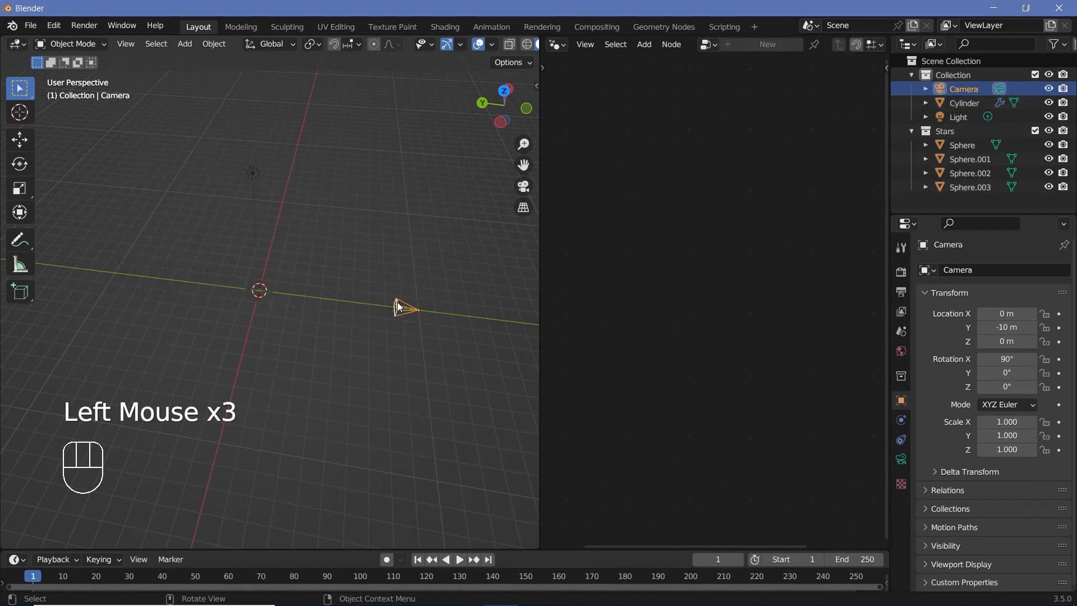
{"action": "key", "text": "KP_0"}
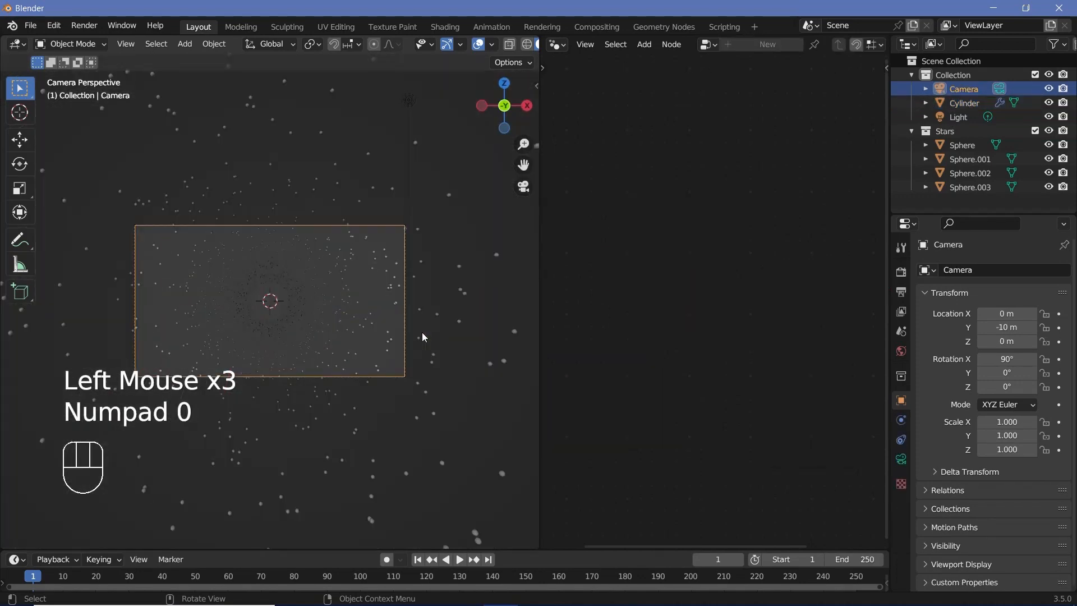
Set the camera's passepartout opacity to 1.000 in its viewport display settings.
{"action": "left_click", "coordinate": [902, 462]}
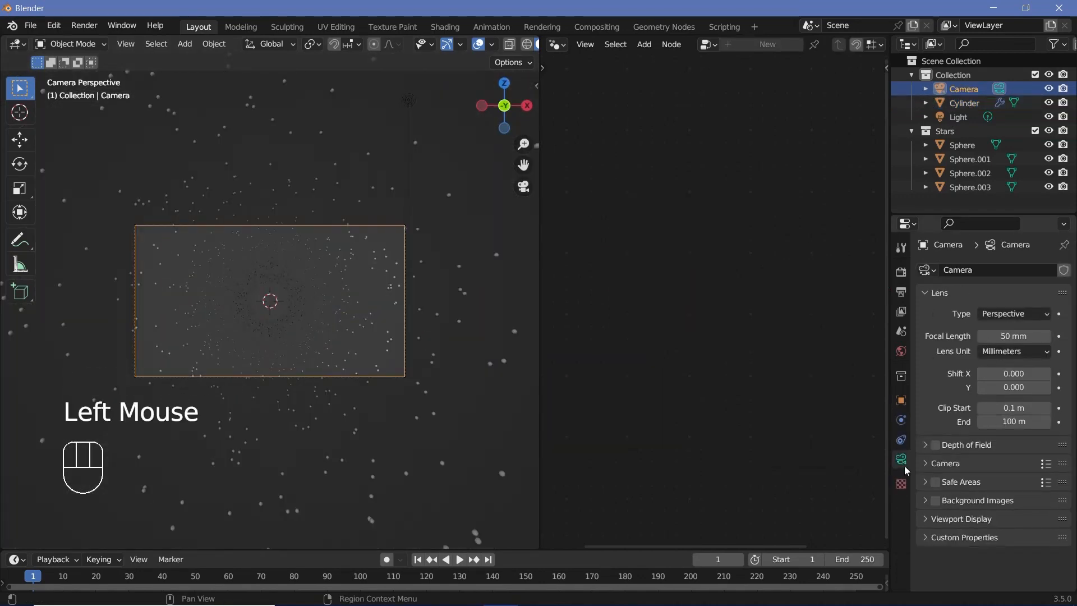
{"action": "left_click", "coordinate": [938, 517]}
{"action": "scroll", "coordinate": [938, 517], "scroll_direction": "down", "scroll_amount": 2}
{"action": "left_click", "coordinate": [982, 542]}
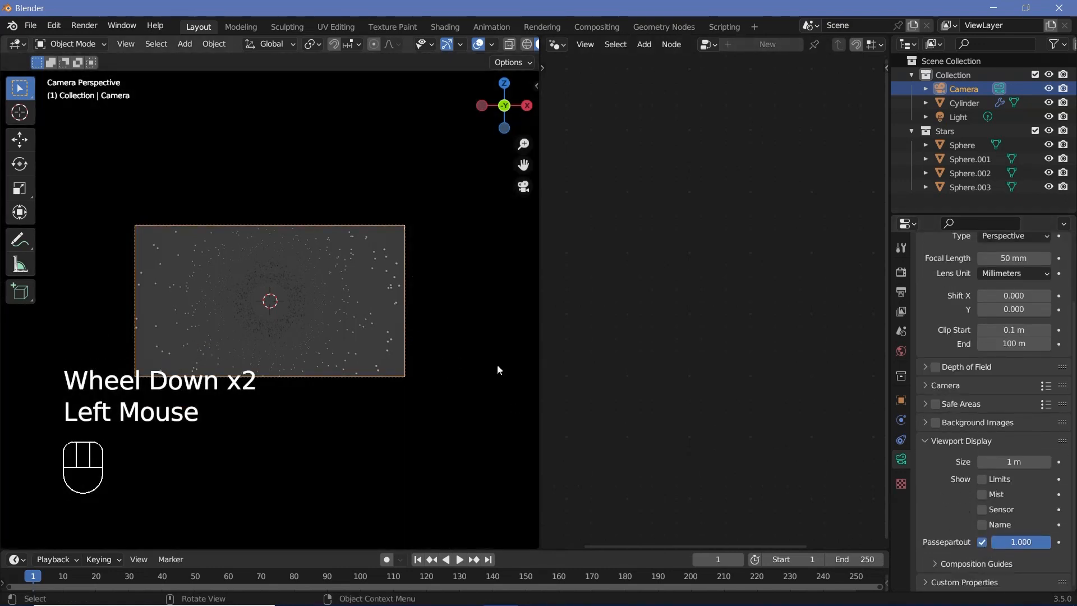
Set the camera's focal length to 12 mm.
{"action": "scroll", "coordinate": [1000, 442], "scroll_direction": "up", "scroll_amount": 2}
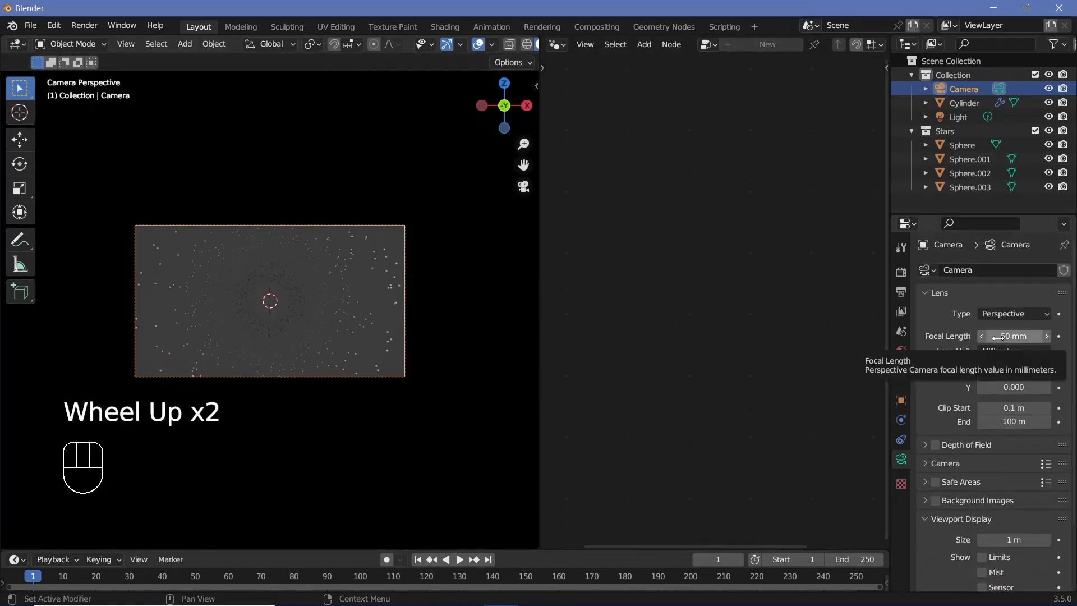
{"action": "left_click", "coordinate": [1000, 337]}
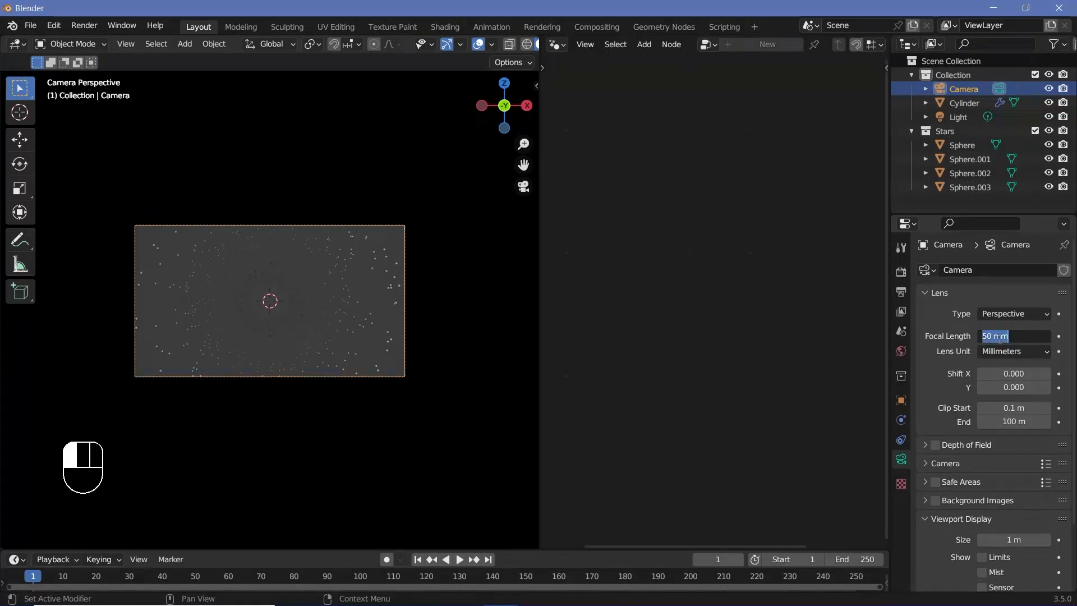
{"action": "type", "text": "12"}
{"action": "left_click", "coordinate": [999, 337]}
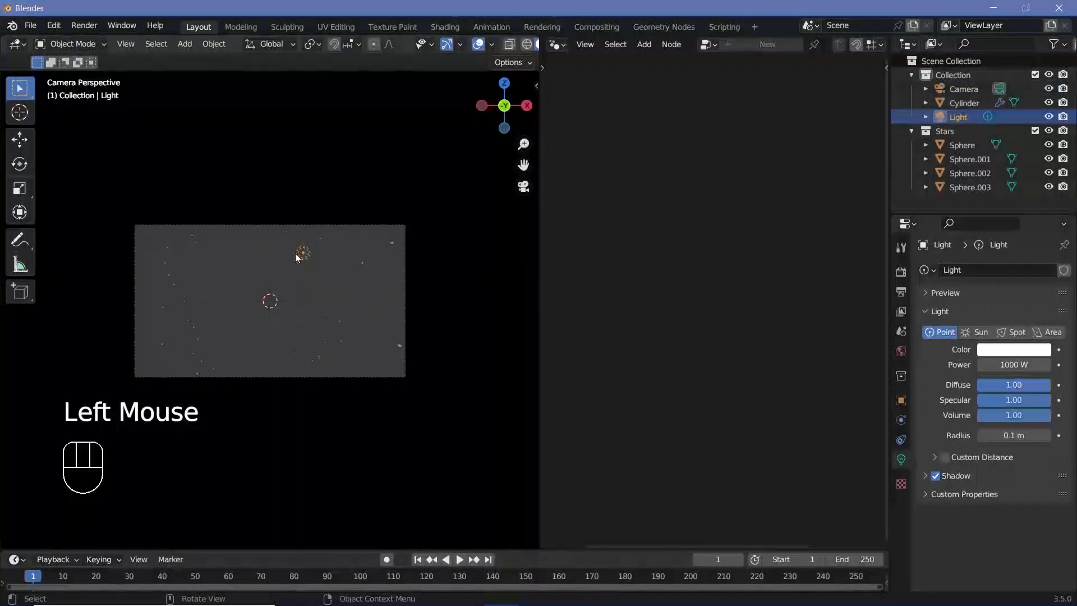
Delete the light from the scene and select the cylinder.
{"action": "key", "text": "x"}
{"action": "left_click", "coordinate": [354, 275]}
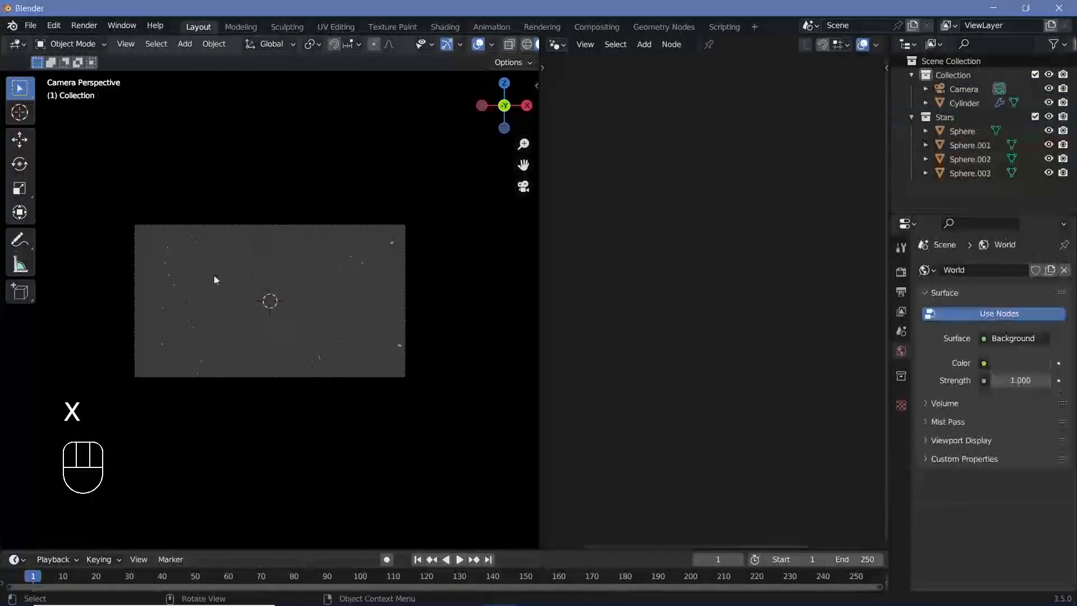
{"action": "left_click", "coordinate": [329, 282]}
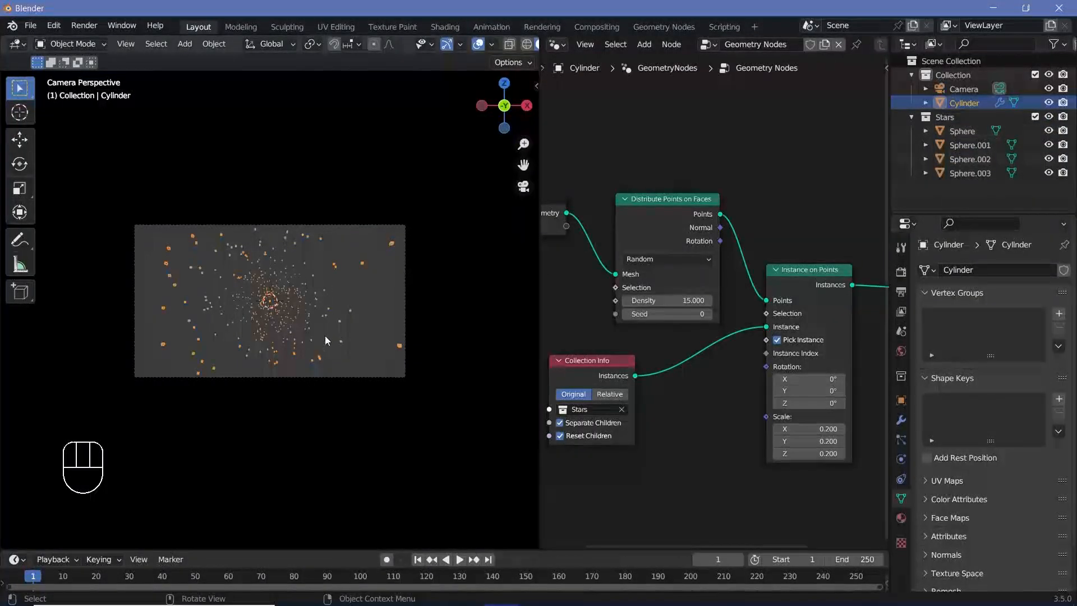
Enable Bloom and Screen Space Reflections in the Eevee render settings.
{"action": "left_click", "coordinate": [901, 274]}
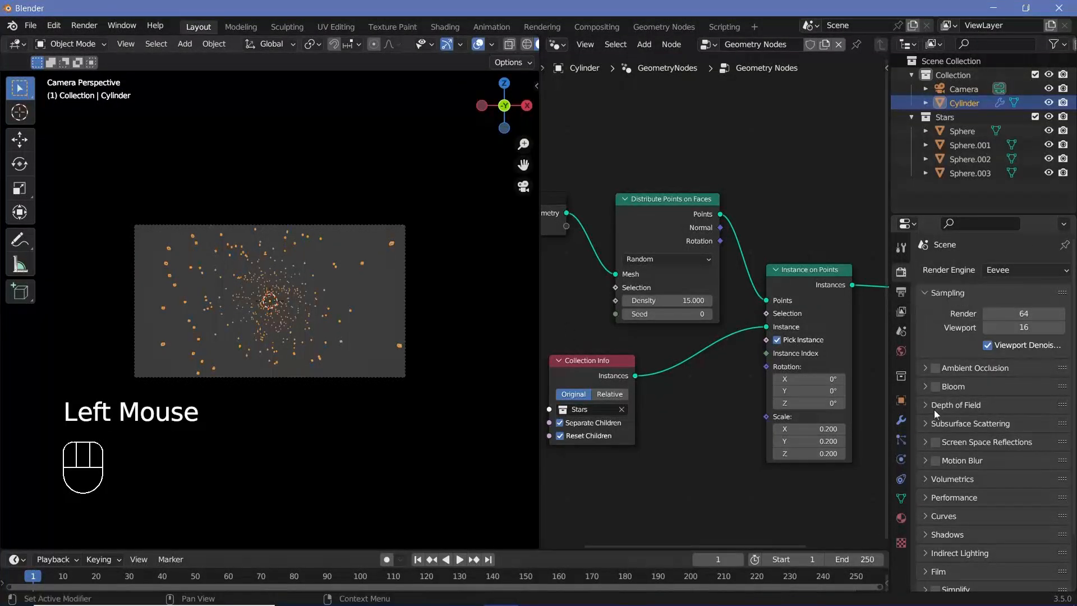
{"action": "left_click", "coordinate": [936, 386]}
{"action": "left_click", "coordinate": [936, 442]}
Set the scene's frame rate to 30 fps and its end frame to 150.
{"action": "left_click", "coordinate": [901, 292]}
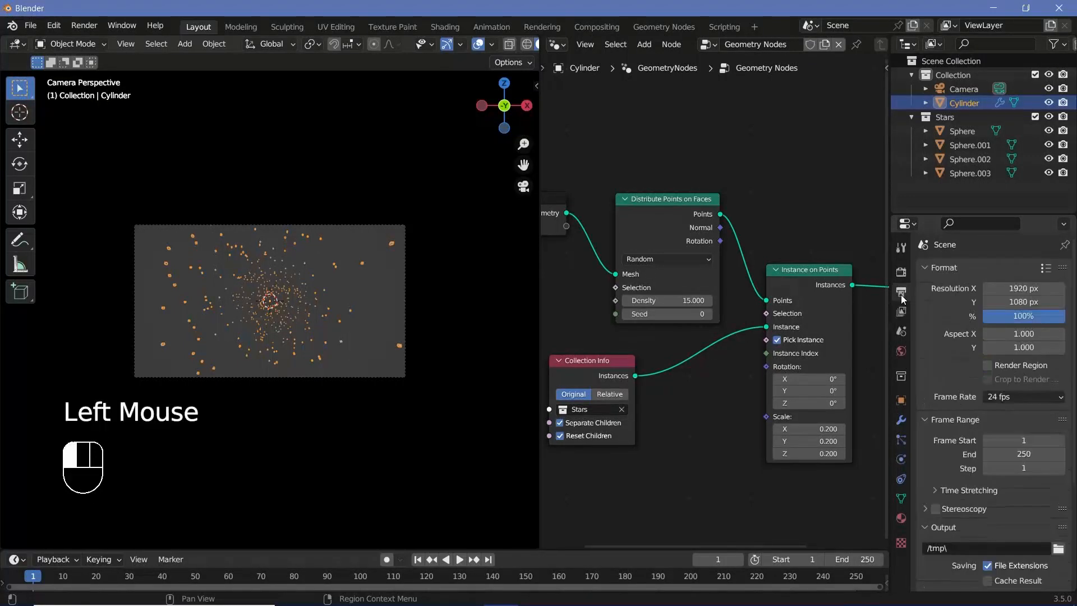
{"action": "left_click", "coordinate": [1010, 397]}
{"action": "left_click", "coordinate": [1010, 455]}
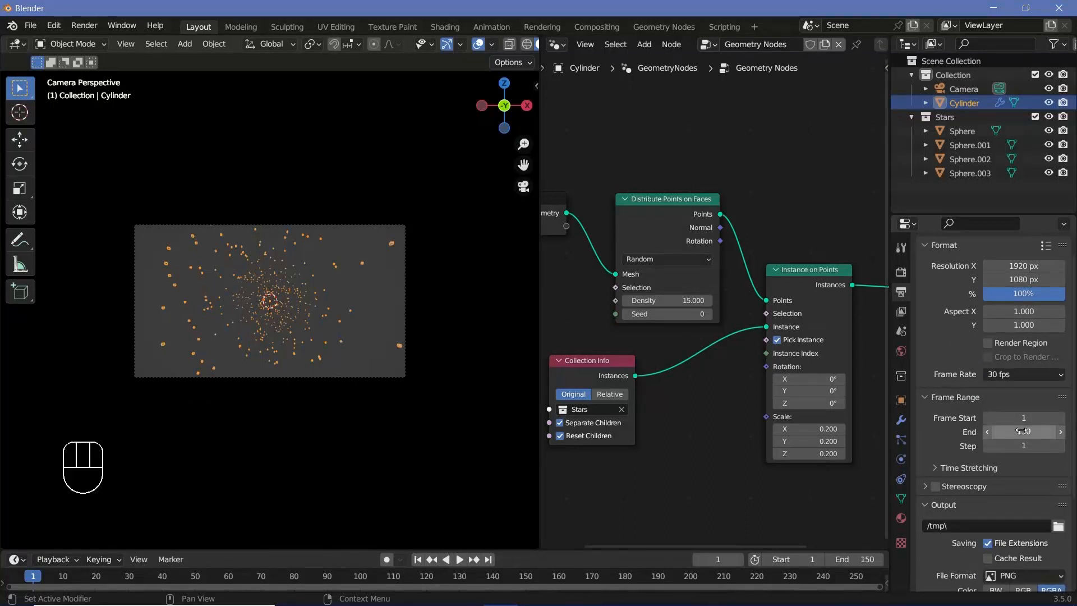
Set the render output path to // and the output file format to FFmpeg Video.
{"action": "scroll", "coordinate": [934, 435], "scroll_direction": "down", "scroll_amount": 1}
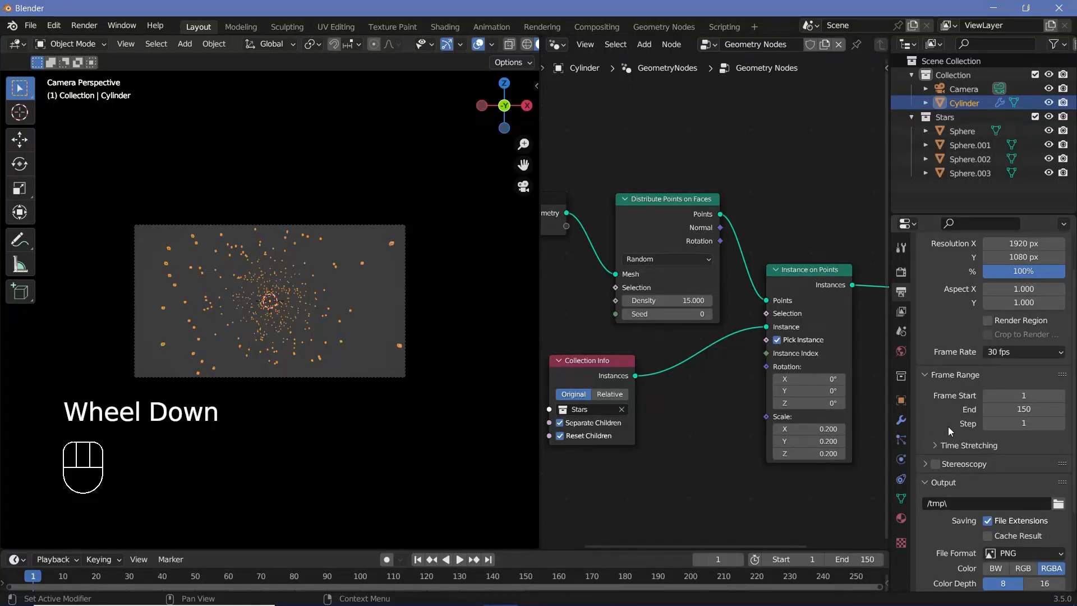
{"action": "scroll", "coordinate": [934, 488], "scroll_direction": "down", "scroll_amount": 1}
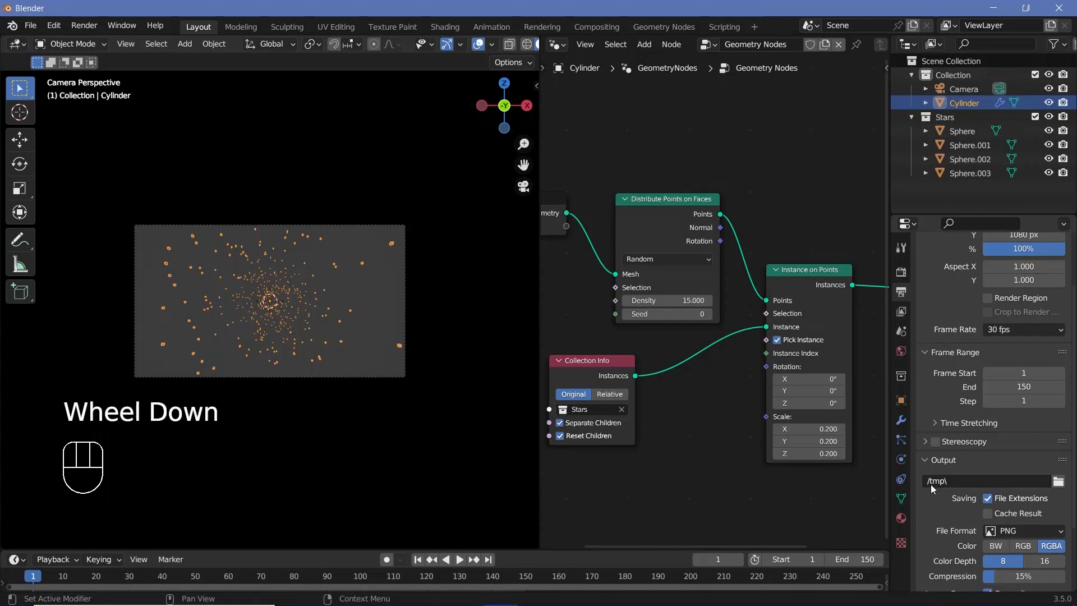
{"action": "left_click", "coordinate": [936, 483]}
{"action": "type", "text": "//"}
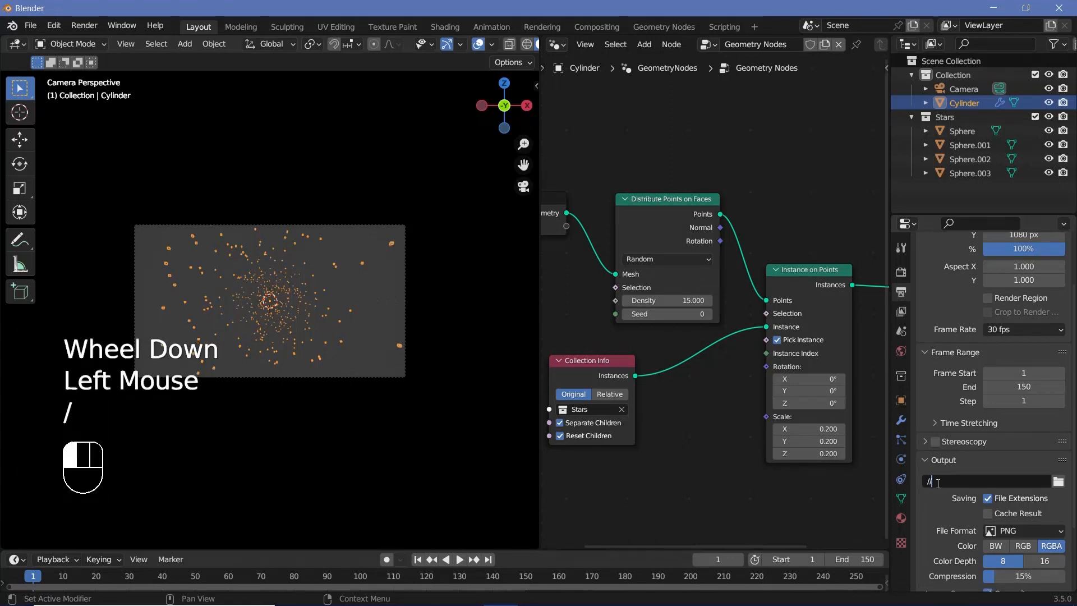
{"action": "scroll", "coordinate": [946, 519], "scroll_direction": "down", "scroll_amount": 2}
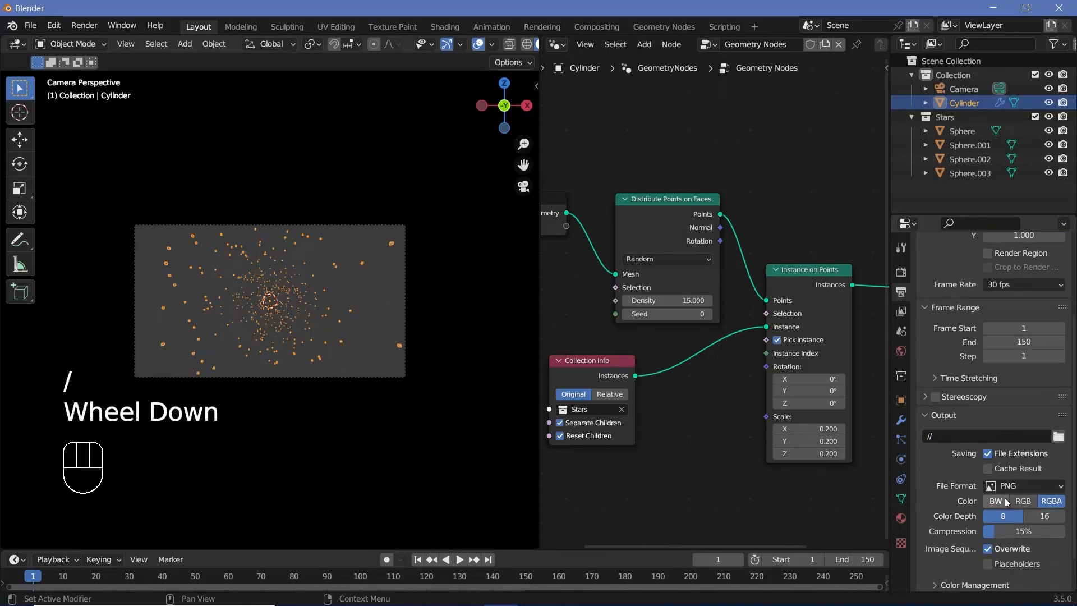
{"action": "left_click", "coordinate": [1011, 486]}
{"action": "left_click", "coordinate": [1000, 412]}
Set the video encoding container to MPEG-4 and the output quality to Perceptually Lossless.
{"action": "scroll", "coordinate": [968, 509], "scroll_direction": "down", "scroll_amount": 2}
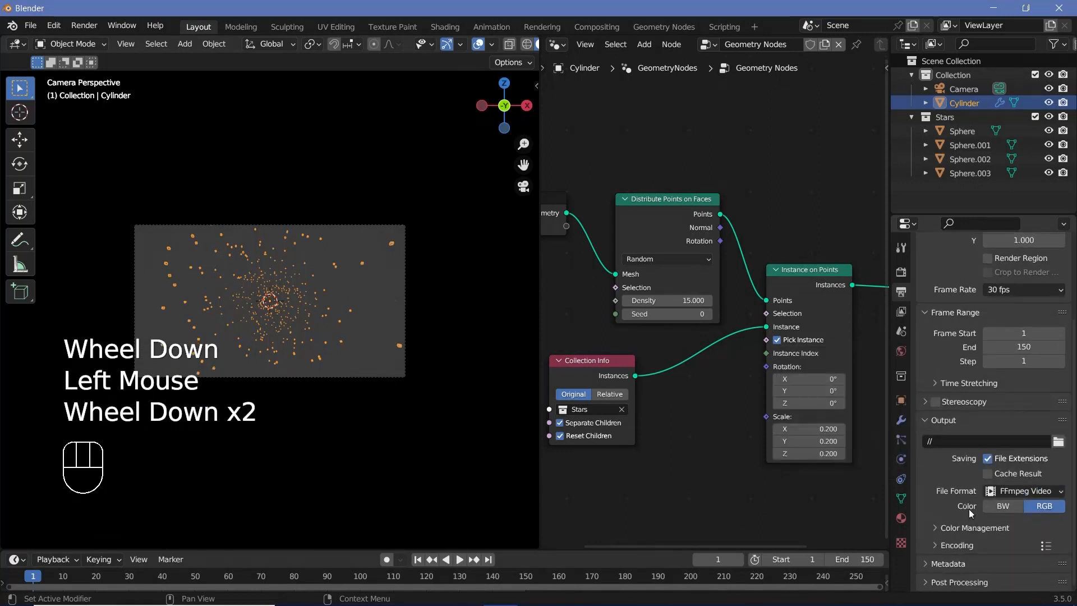
{"action": "left_click", "coordinate": [972, 538]}
{"action": "scroll", "coordinate": [972, 535], "scroll_direction": "down", "scroll_amount": 2}
{"action": "left_click", "coordinate": [1026, 458]}
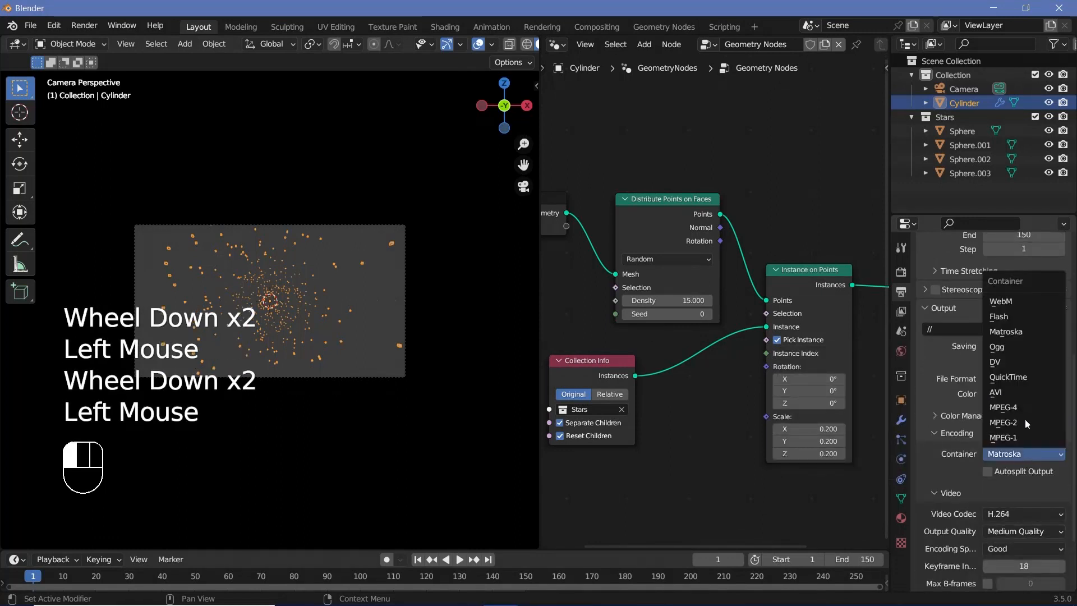
{"action": "left_click", "coordinate": [1025, 411]}
{"action": "scroll", "coordinate": [980, 505], "scroll_direction": "down", "scroll_amount": 2}
{"action": "left_click", "coordinate": [1022, 447]}
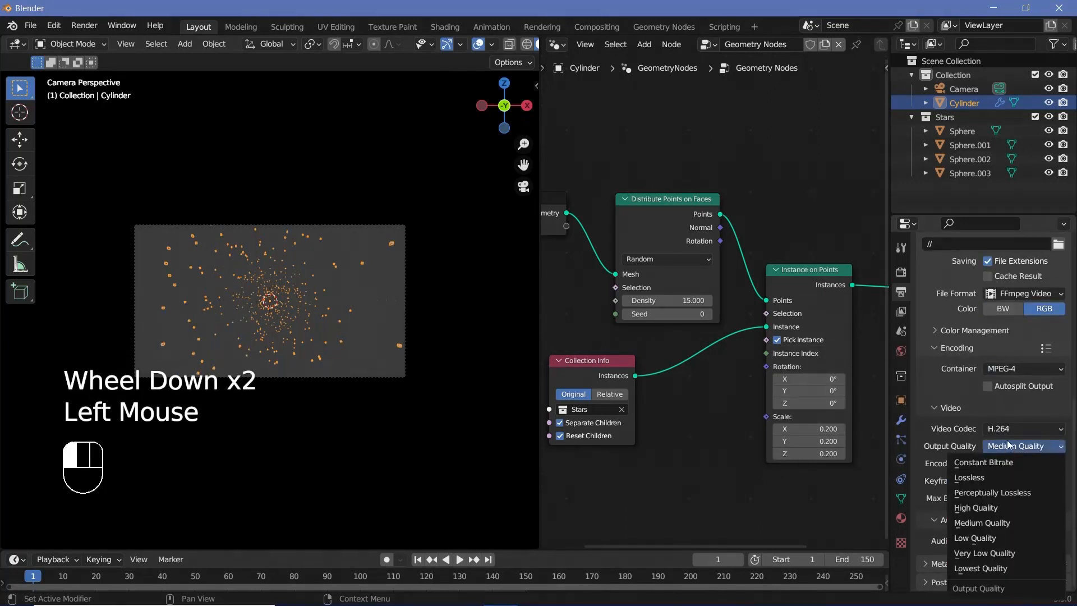
{"action": "left_click", "coordinate": [998, 490]}
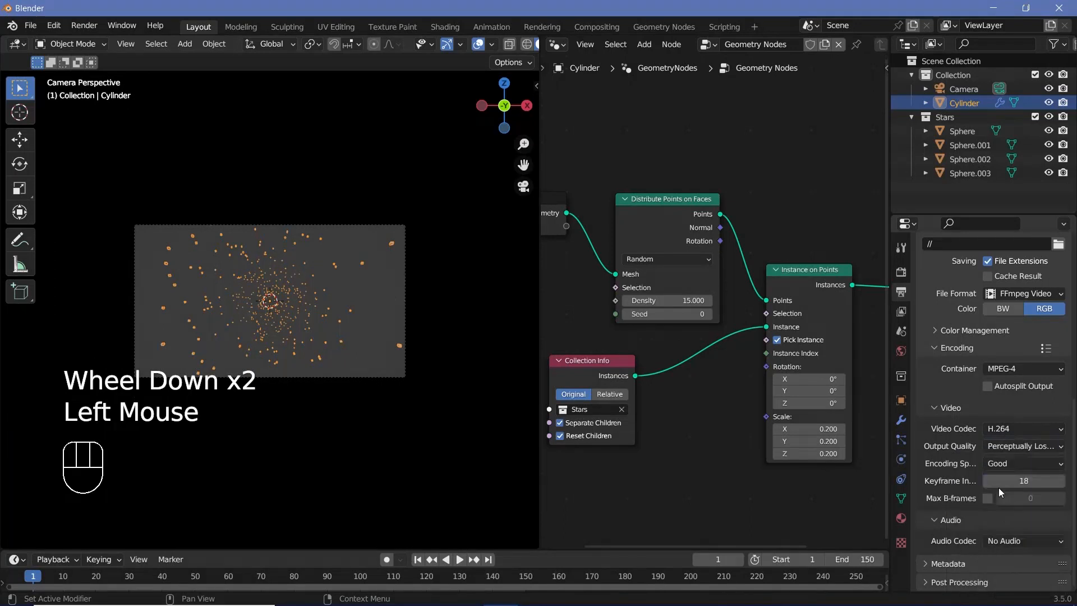
{"action": "left_click", "coordinate": [959, 134]}
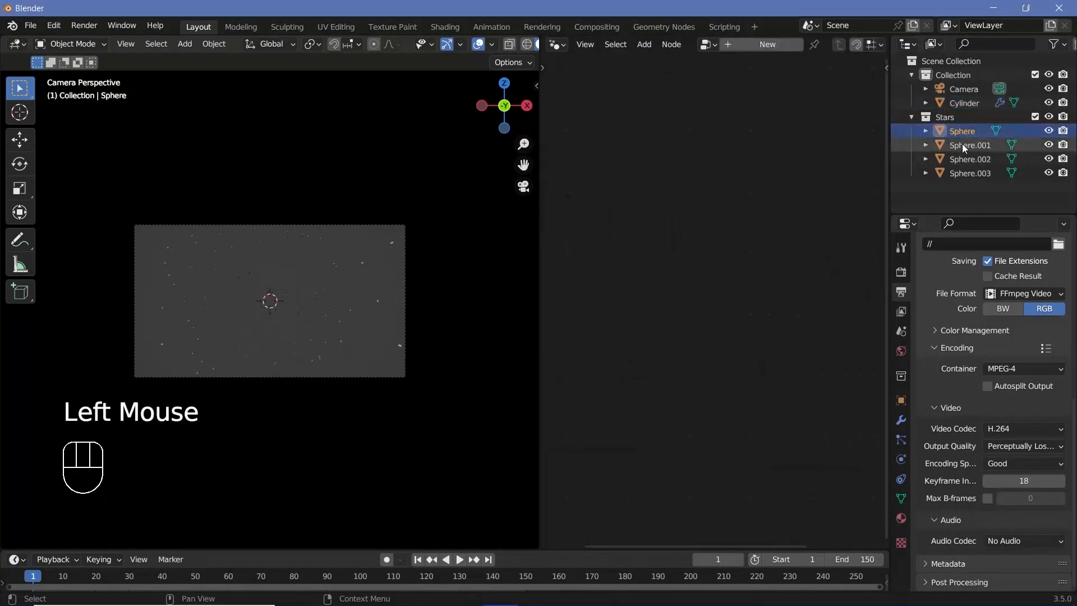
{"action": "left_click", "coordinate": [963, 145]}
{"action": "left_click", "coordinate": [969, 158]}
{"action": "left_click", "coordinate": [970, 173]}
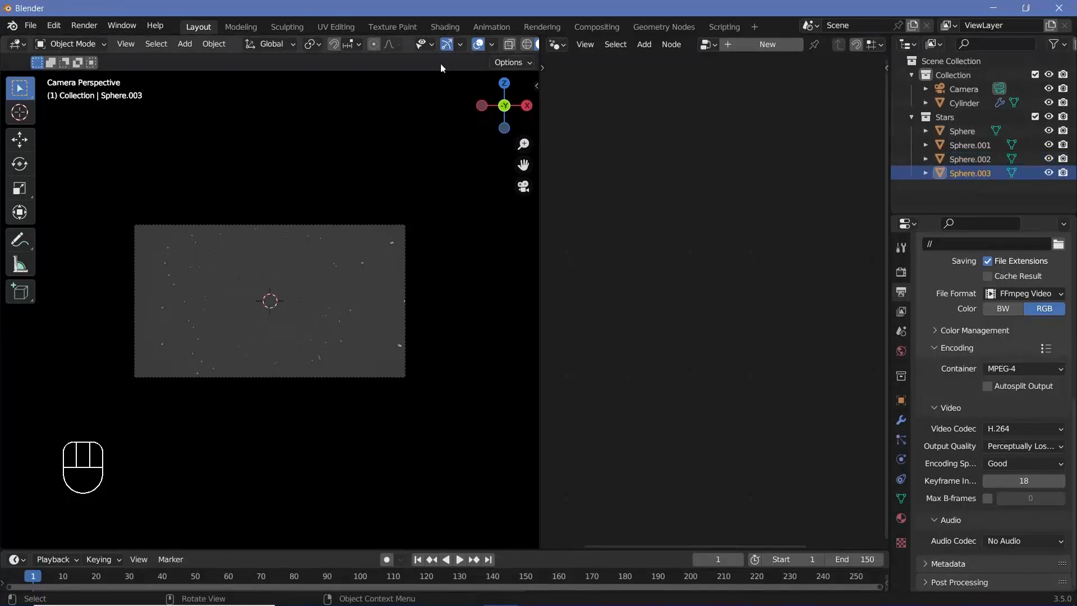
Switch the 3D viewport to rendered shading.
{"action": "scroll", "coordinate": [441, 47], "scroll_direction": "down", "scroll_amount": 3}
{"action": "scroll", "coordinate": [331, 39], "scroll_direction": "up", "scroll_amount": 3}
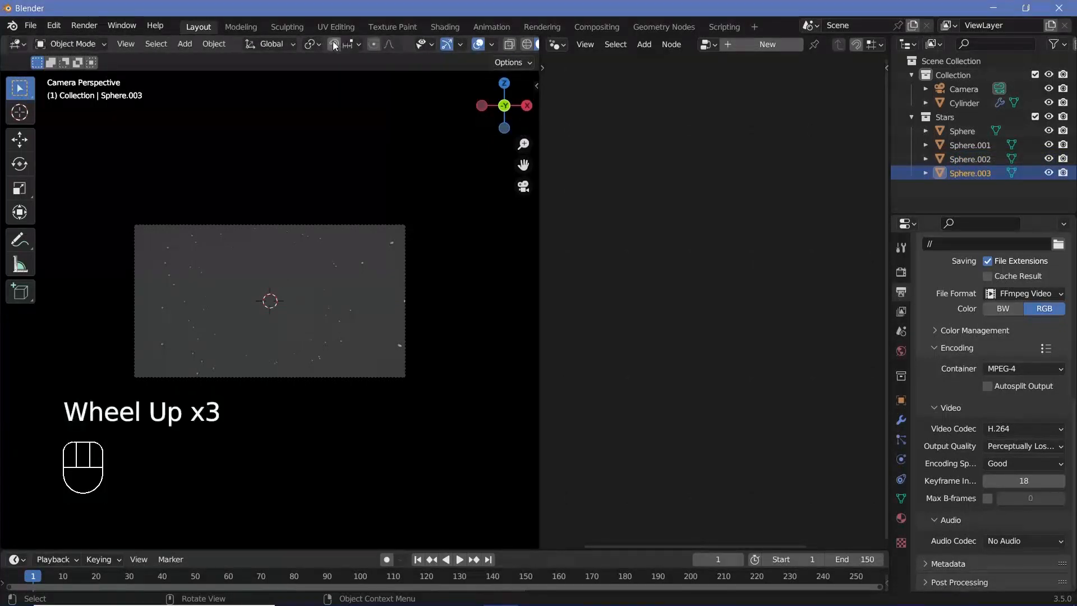
{"action": "scroll", "coordinate": [332, 42], "scroll_direction": "down", "scroll_amount": 4}
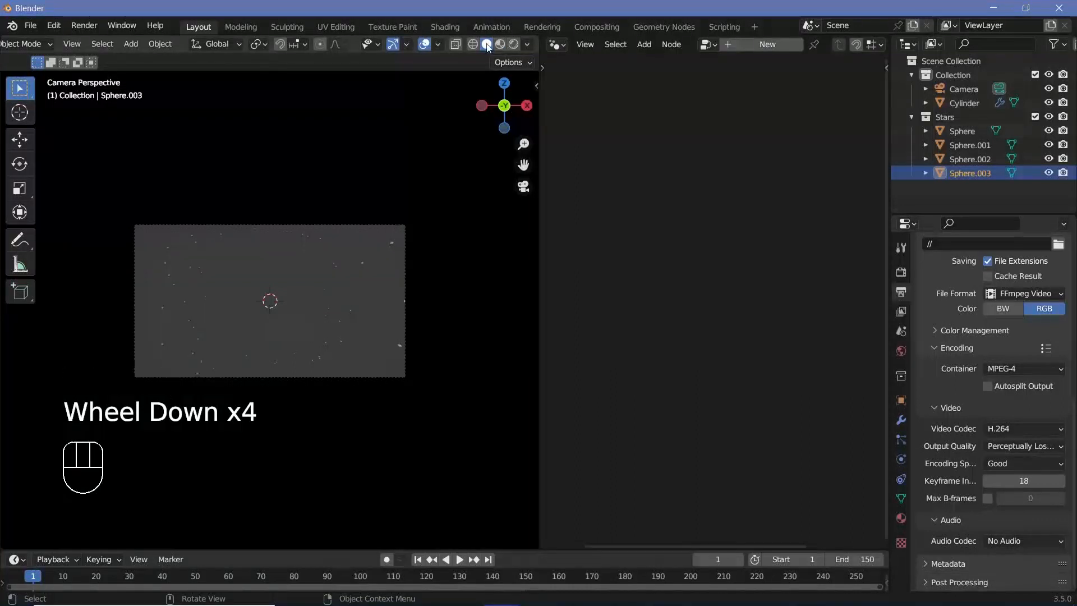
{"action": "left_click", "coordinate": [514, 44]}
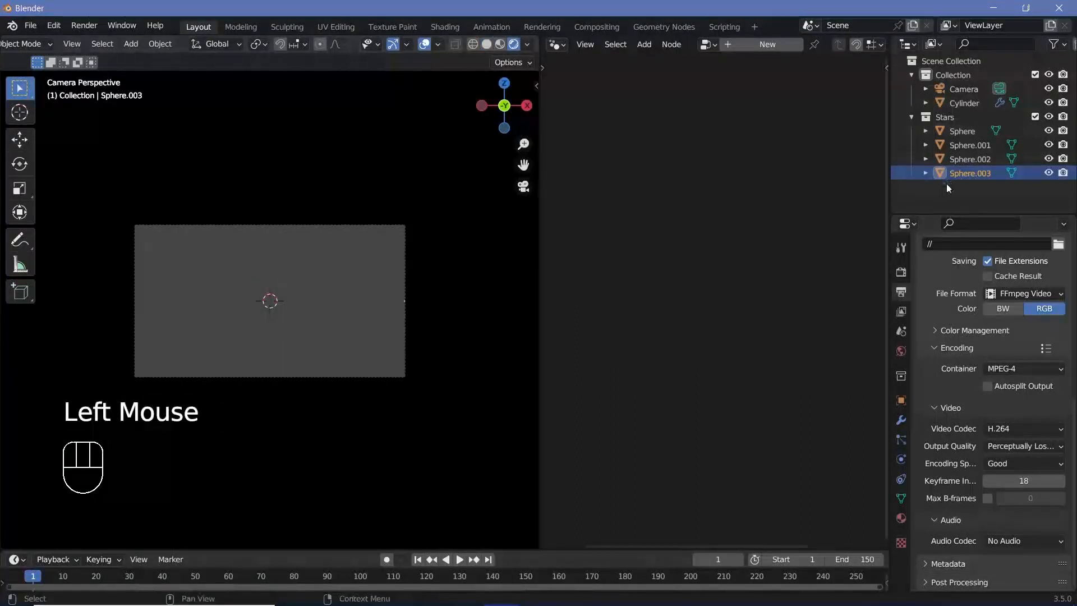
Give the object Sphere in the Stars collection a new material and change the node area to the Shader Editor.
{"action": "left_click", "coordinate": [955, 131]}
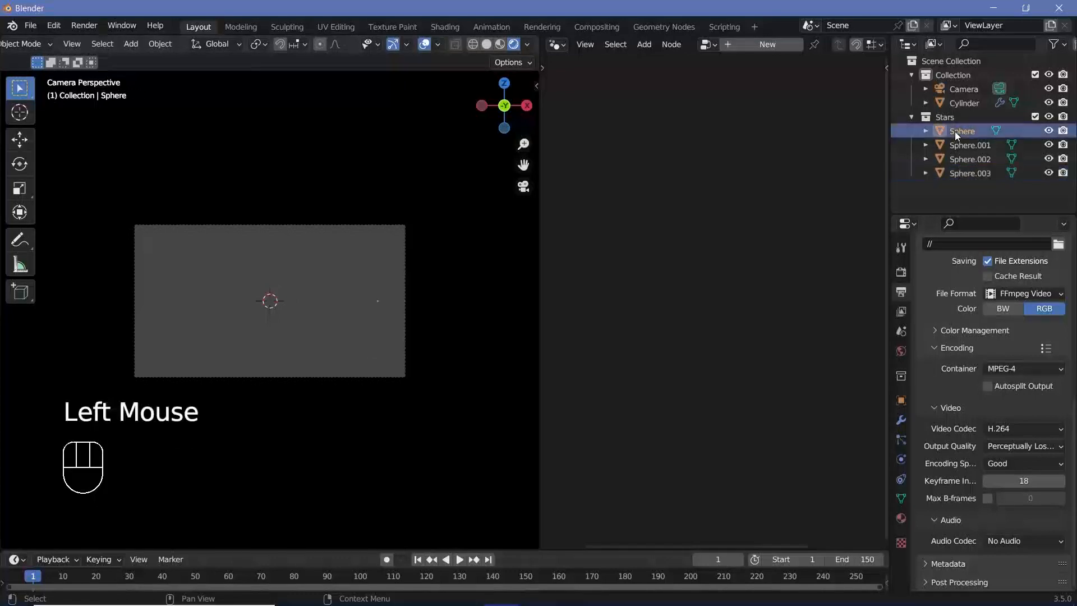
{"action": "left_click", "coordinate": [901, 518]}
{"action": "left_click", "coordinate": [1001, 330]}
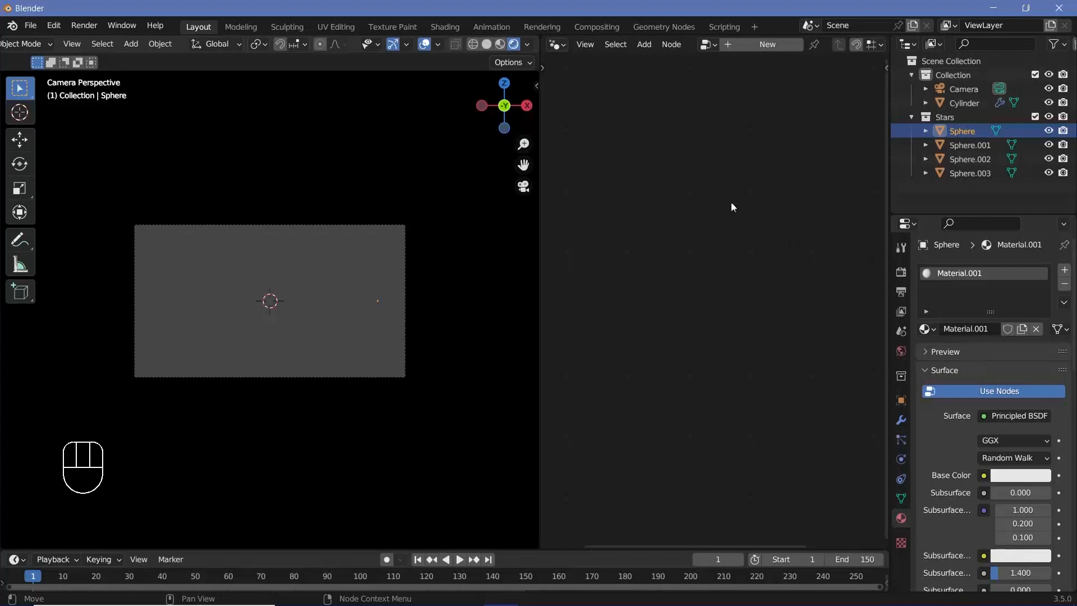
{"action": "left_click", "coordinate": [564, 48]}
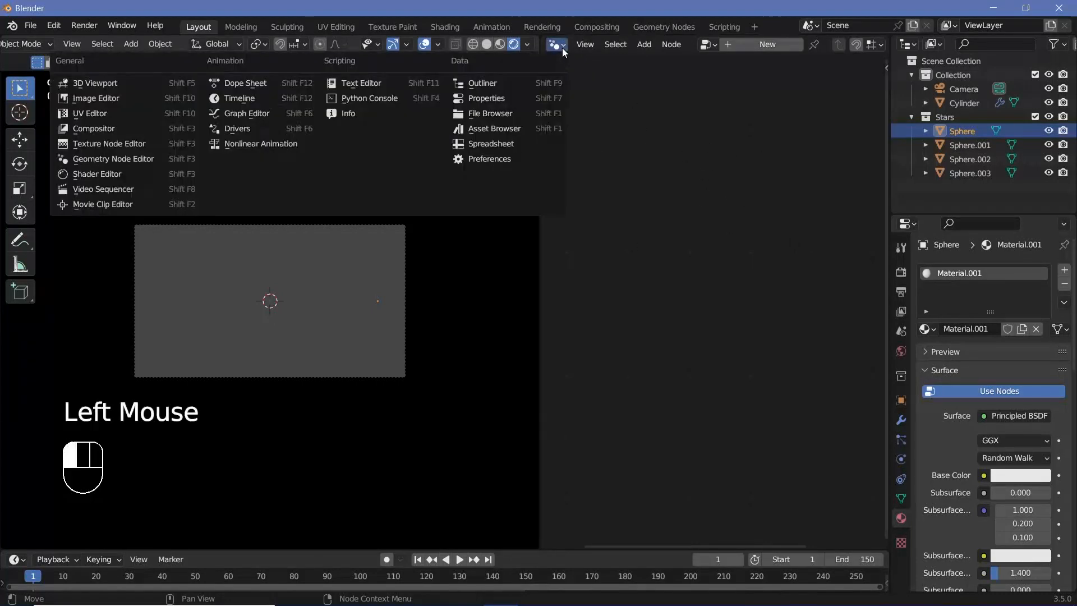
{"action": "left_click", "coordinate": [115, 171]}
{"action": "middle_click_drag", "start_coordinate": [644, 243], "coordinate": [651, 382]}
{"action": "scroll", "coordinate": [648, 370], "scroll_direction": "down", "scroll_amount": 3}
{"action": "middle_click_drag", "start_coordinate": [640, 236], "coordinate": [602, 231]}
Replace the material's Principled BSDF with an Emission shader connected to the Material Output's Surface input.
{"action": "left_click", "coordinate": [704, 216]}
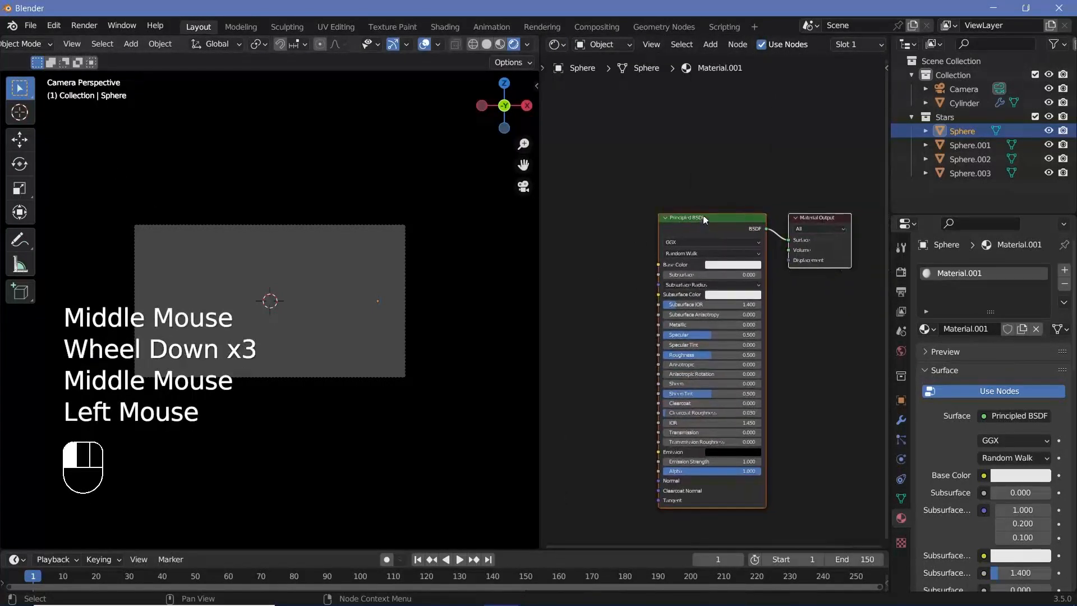
{"action": "key", "text": "x"}
{"action": "key", "text": "shift+a"}
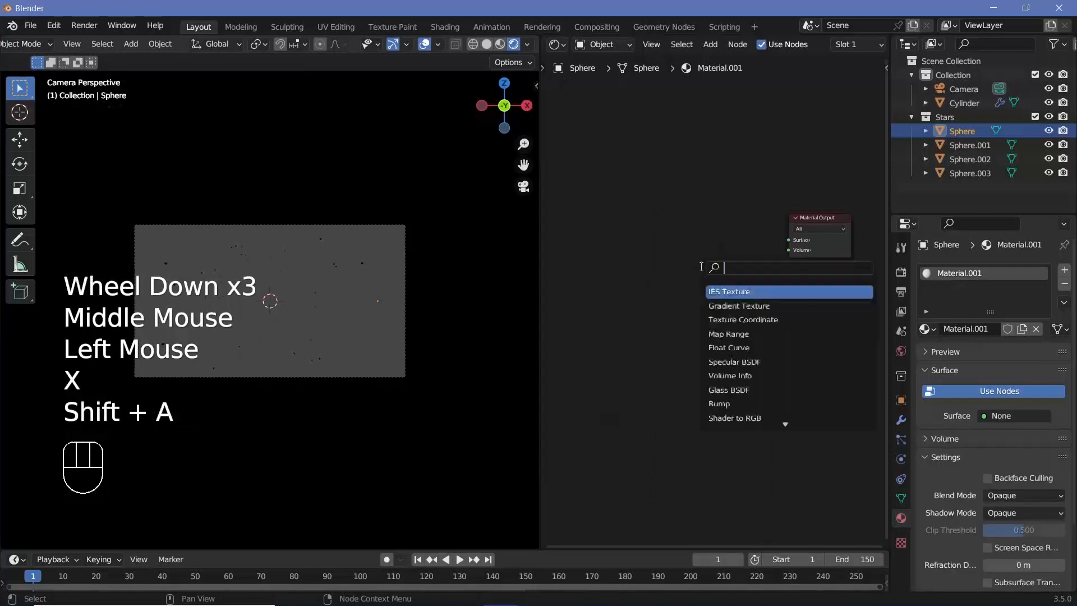
{"action": "type", "text": "emi"}
{"action": "key", "text": "Return"}
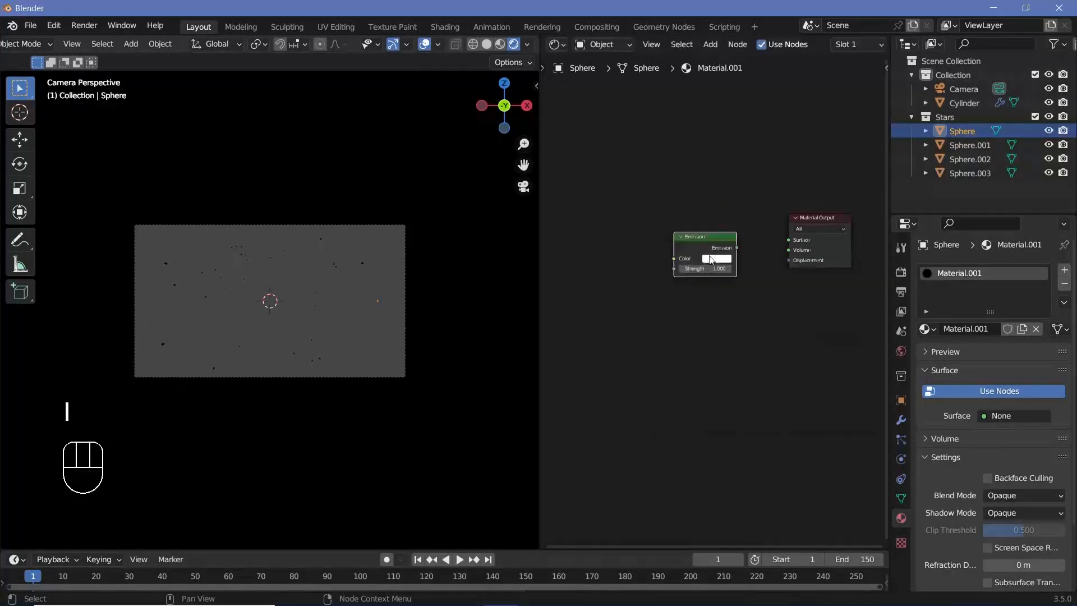
{"action": "left_click_drag", "start_coordinate": [739, 252], "coordinate": [787, 240]}
Set the Emission color to cyan with hue 0.500 and saturation 0.950.
{"action": "scroll", "coordinate": [753, 255], "scroll_direction": "up", "scroll_amount": 3}
{"action": "middle_click", "coordinate": [753, 256]}
{"action": "scroll", "coordinate": [753, 255], "scroll_direction": "up", "scroll_amount": 2}
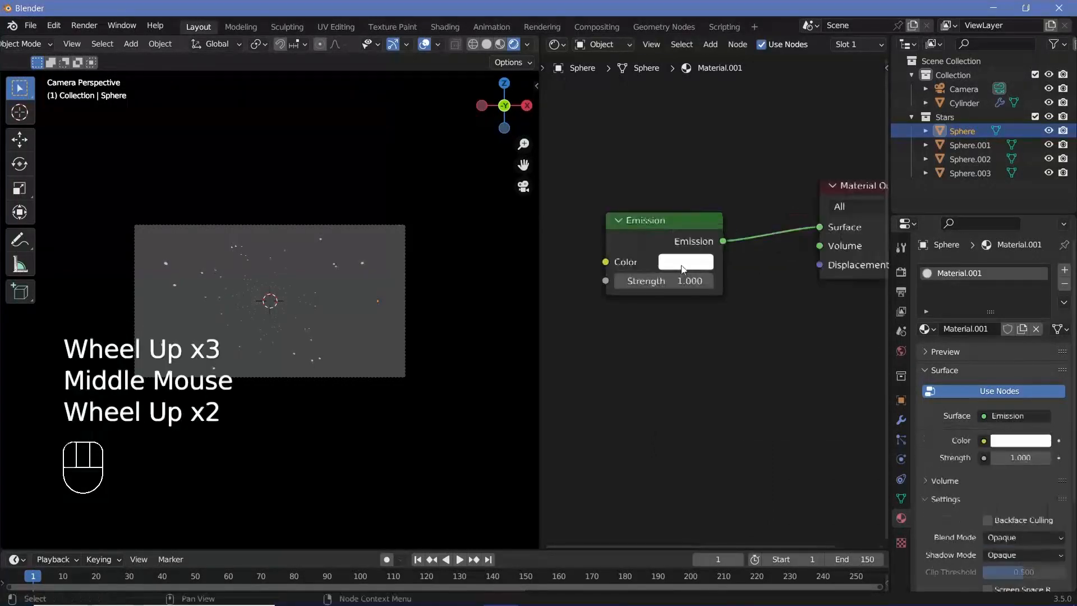
{"action": "left_click", "coordinate": [686, 262]}
{"action": "left_click_drag", "start_coordinate": [739, 301], "coordinate": [733, 281], "text": "ctrl"}
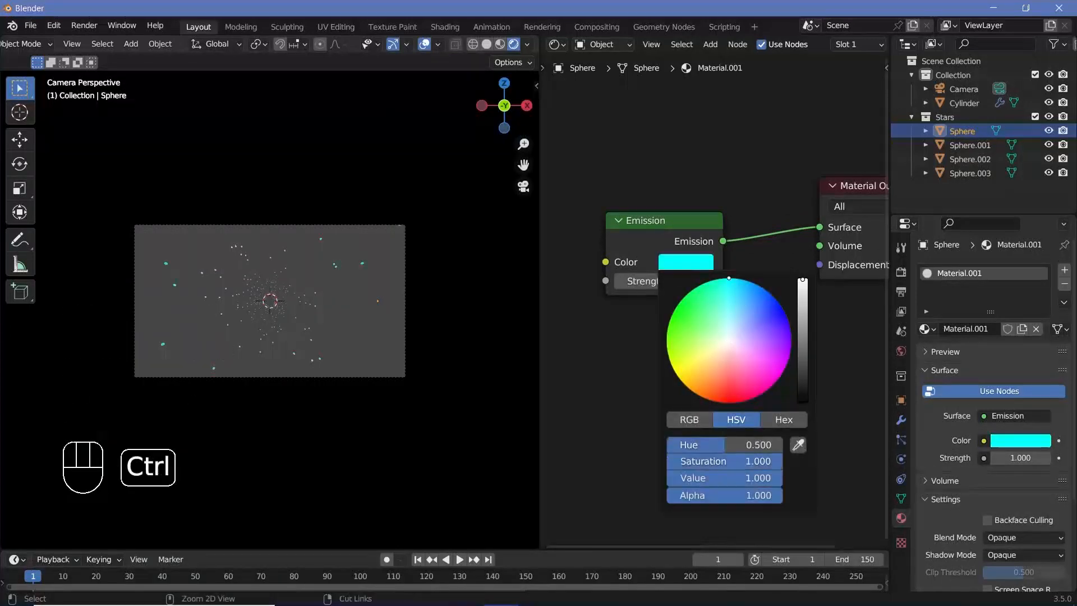
{"action": "left_click", "coordinate": [749, 461]}
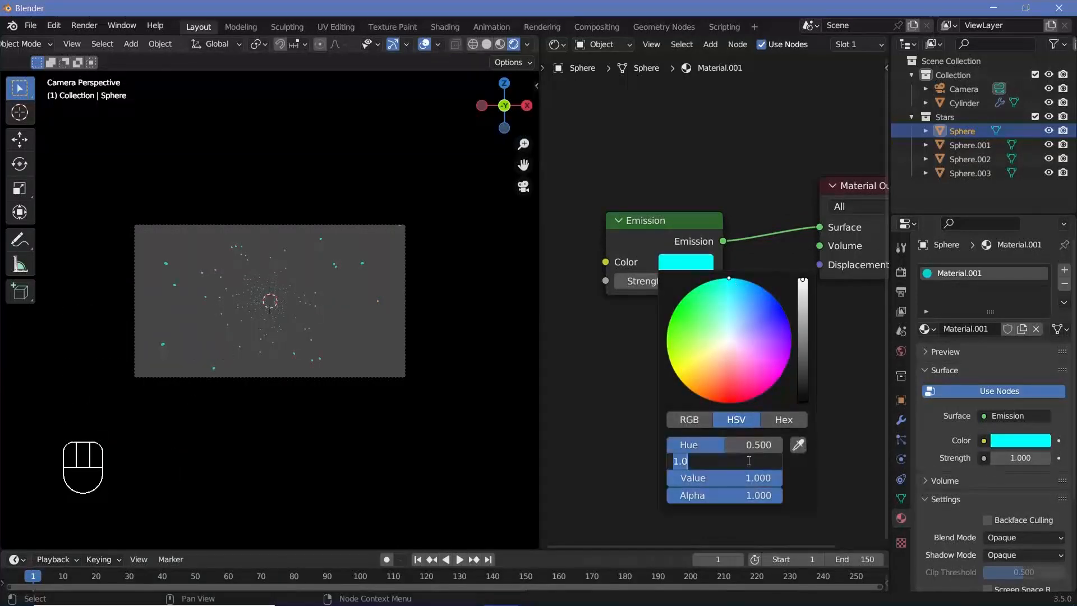
{"action": "type", "text": "0."}
{"action": "key", "text": "Return"}
Set the Emission strength to 10.
{"action": "left_click", "coordinate": [674, 282]}
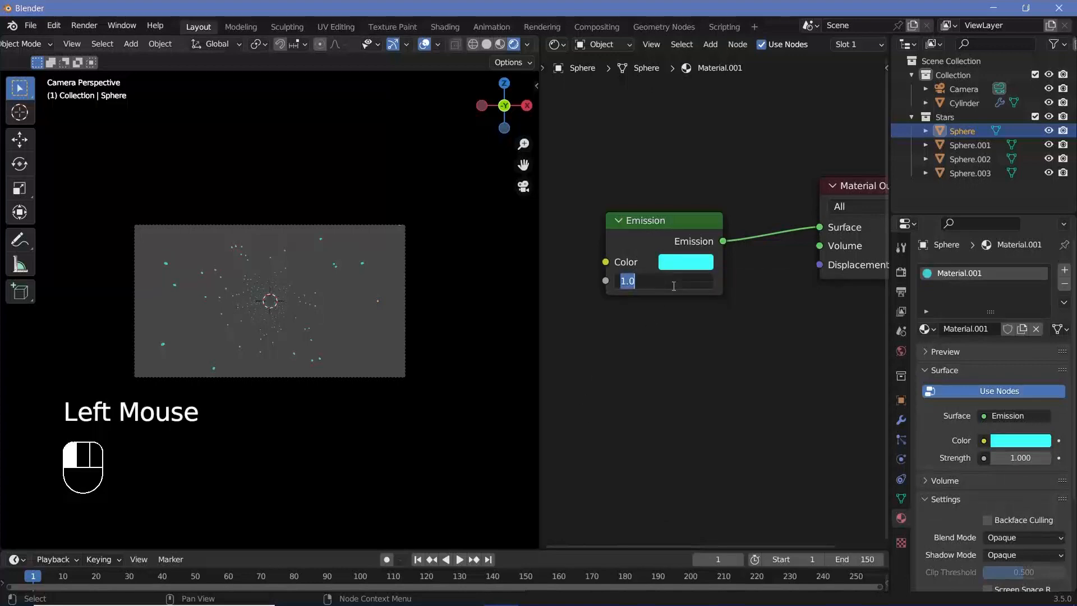
{"action": "type", "text": "10"}
{"action": "key", "text": "Return"}
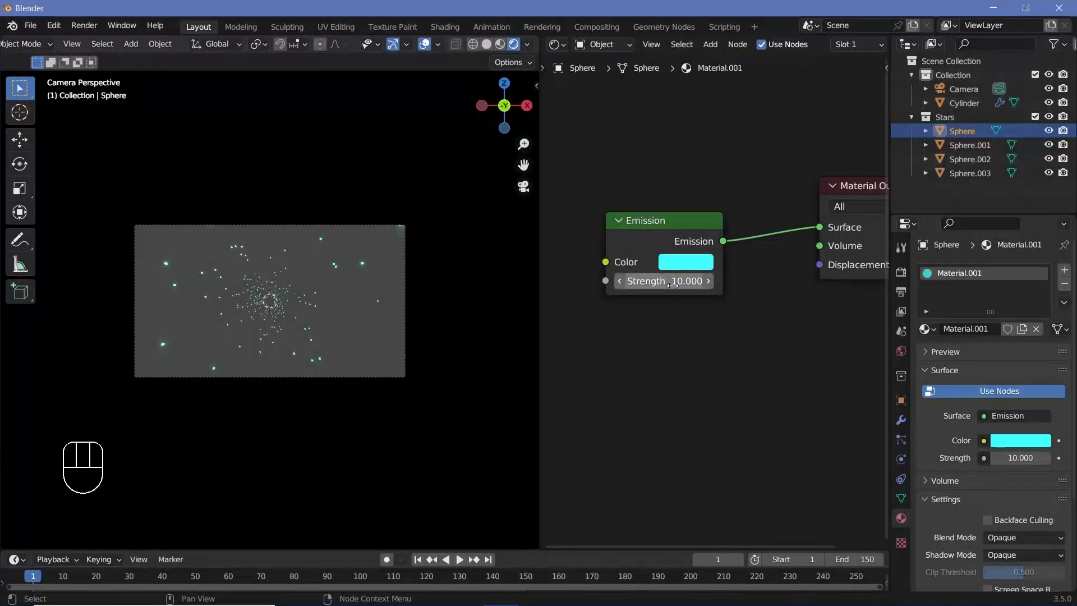
Assign Material.001 to Sphere.001 and make it a separate copy.
{"action": "left_click", "coordinate": [978, 147]}
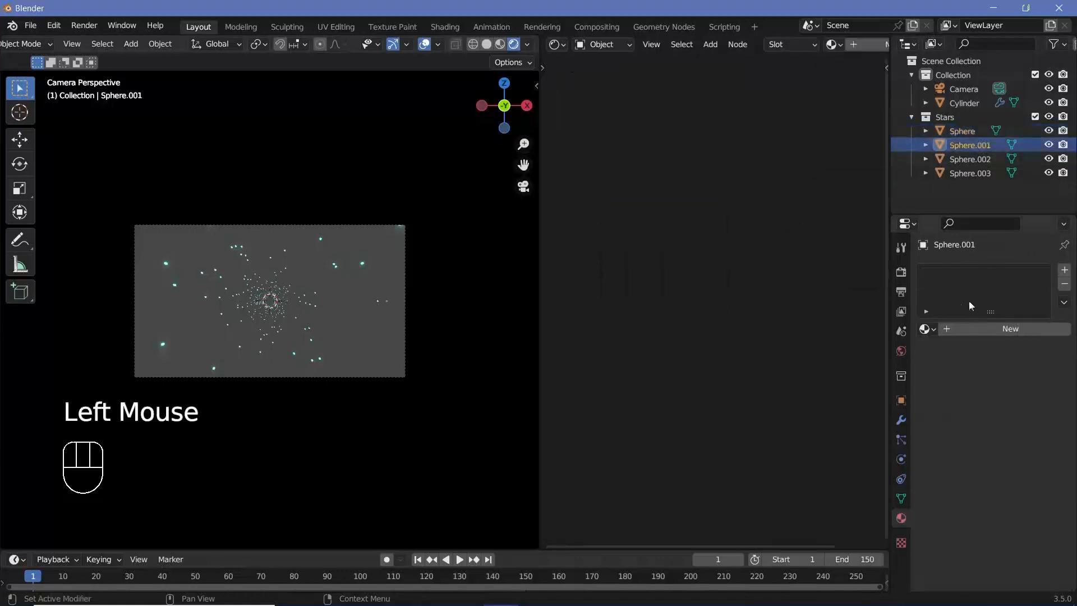
{"action": "left_click", "coordinate": [927, 329]}
{"action": "left_click", "coordinate": [830, 365]}
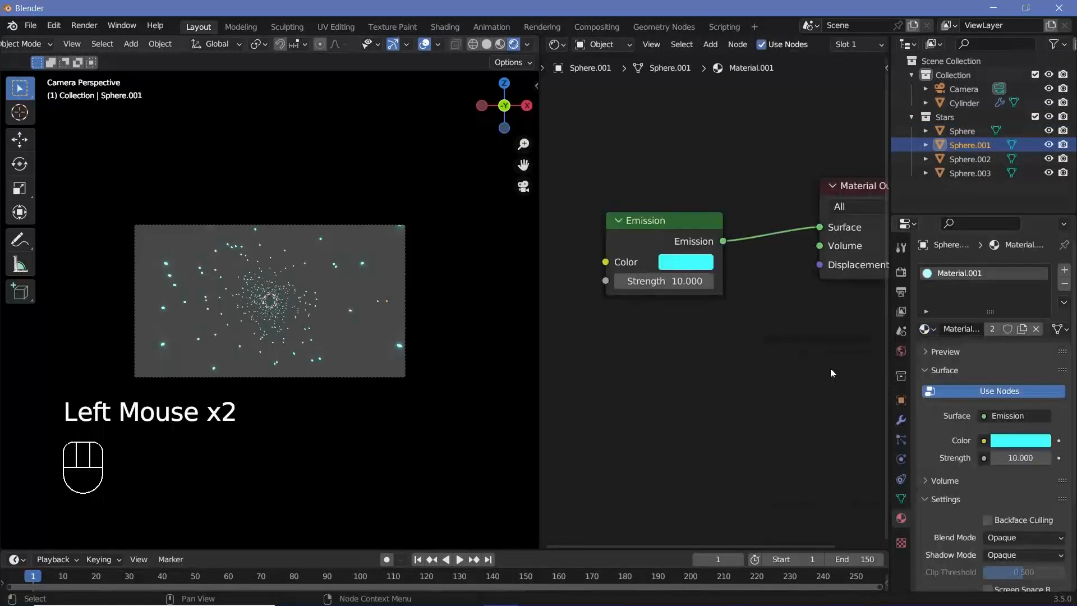
{"action": "left_click", "coordinate": [1024, 329]}
Set the hue of Sphere.001's Emission color to 0.6.
{"action": "left_click", "coordinate": [698, 264]}
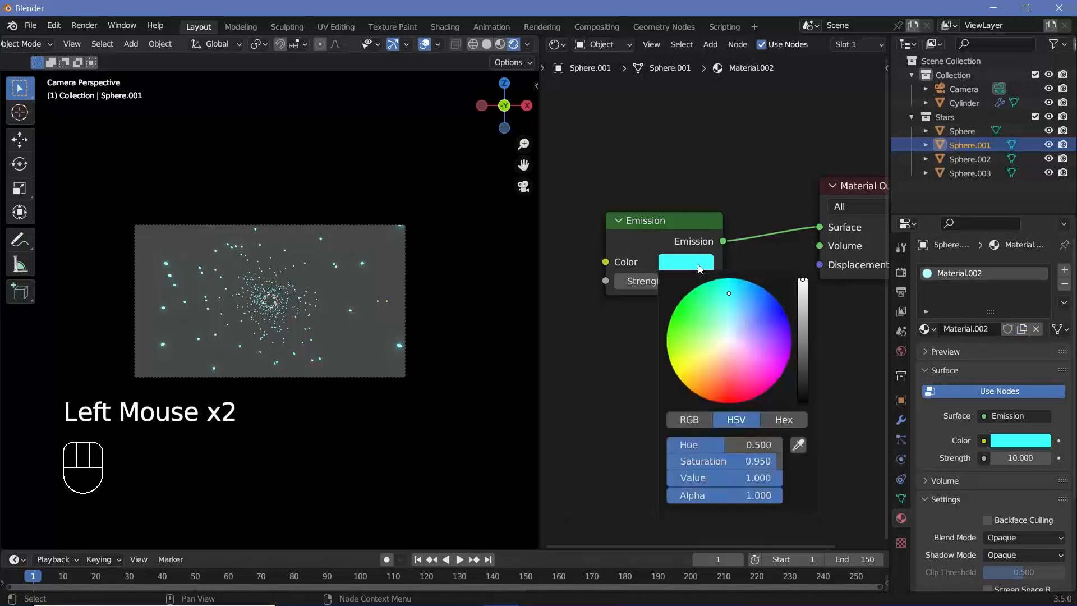
{"action": "double_click", "coordinate": [734, 444]}
{"action": "type", "text": "0.6"}
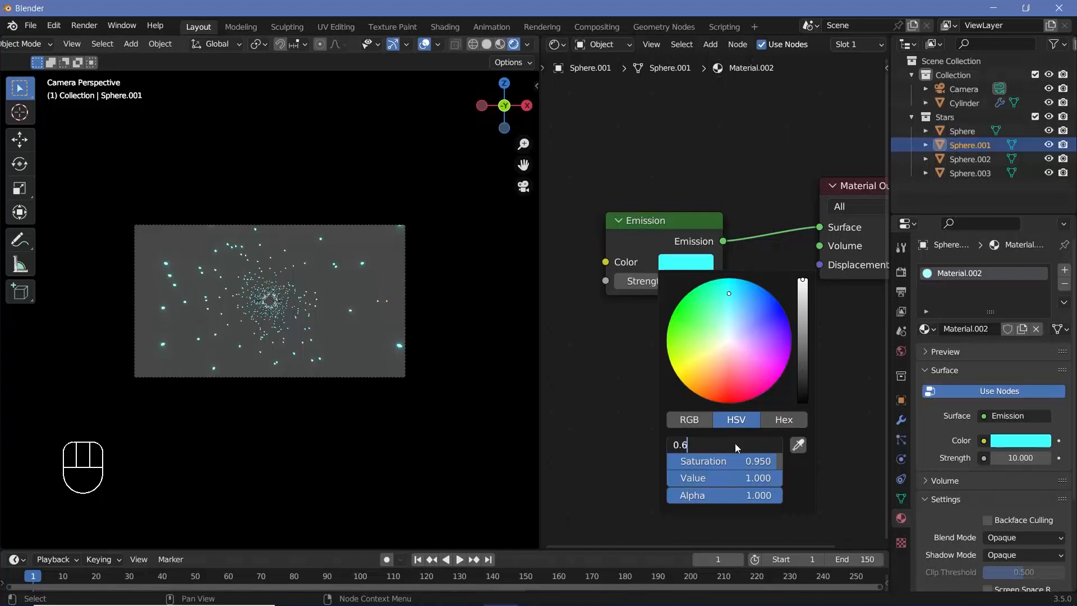
{"action": "key", "text": "Return"}
Assign Material.002 to Sphere.002 and make it a separate copy.
{"action": "left_click", "coordinate": [970, 159]}
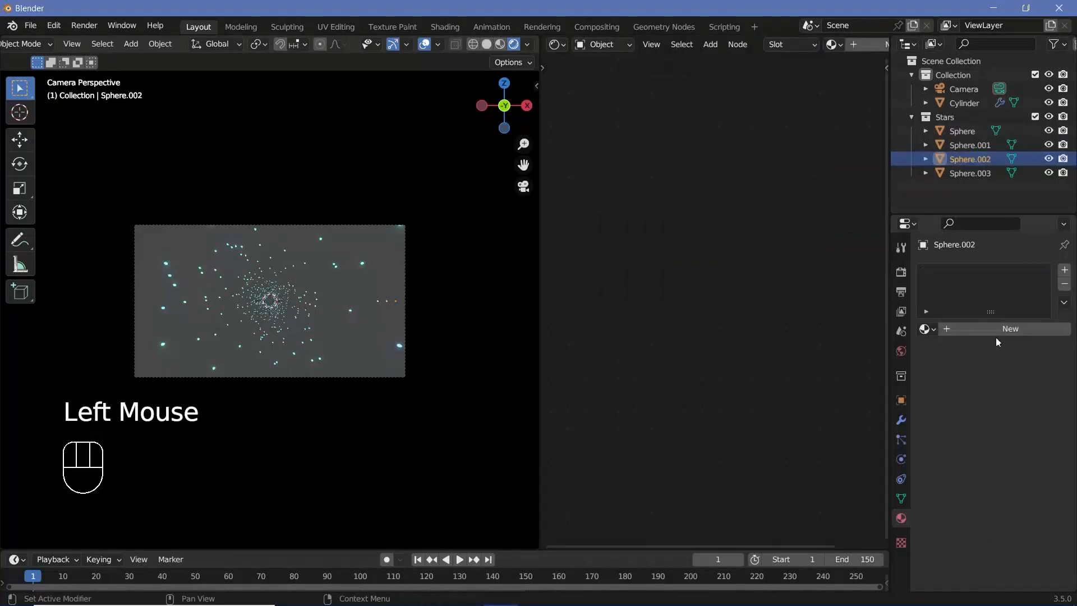
{"action": "key", "text": "ctrl+z"}
{"action": "left_click", "coordinate": [927, 329]}
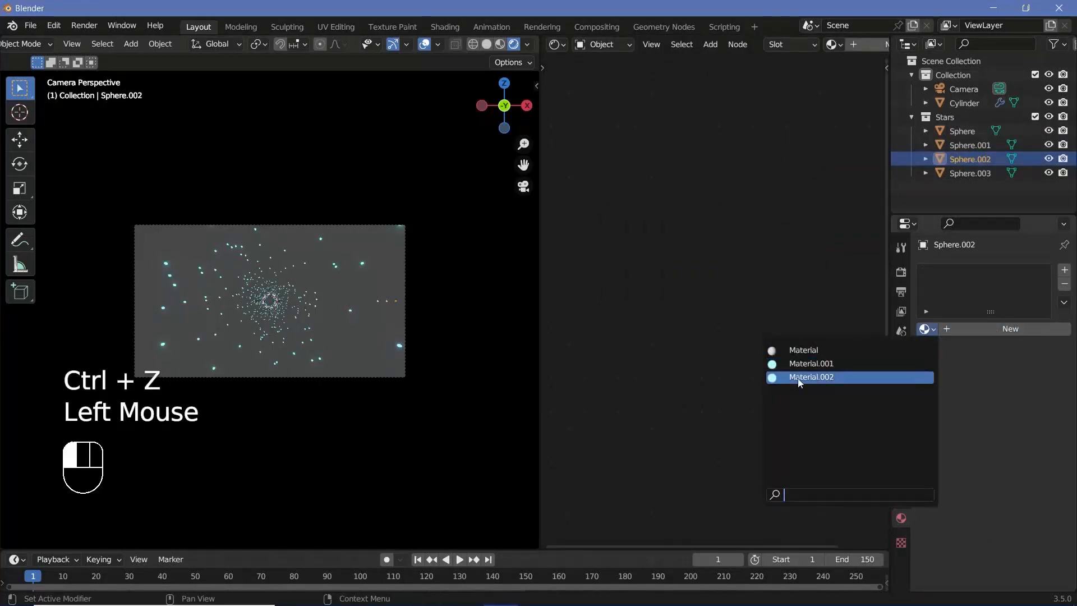
{"action": "left_click", "coordinate": [794, 375]}
{"action": "left_click", "coordinate": [1021, 330]}
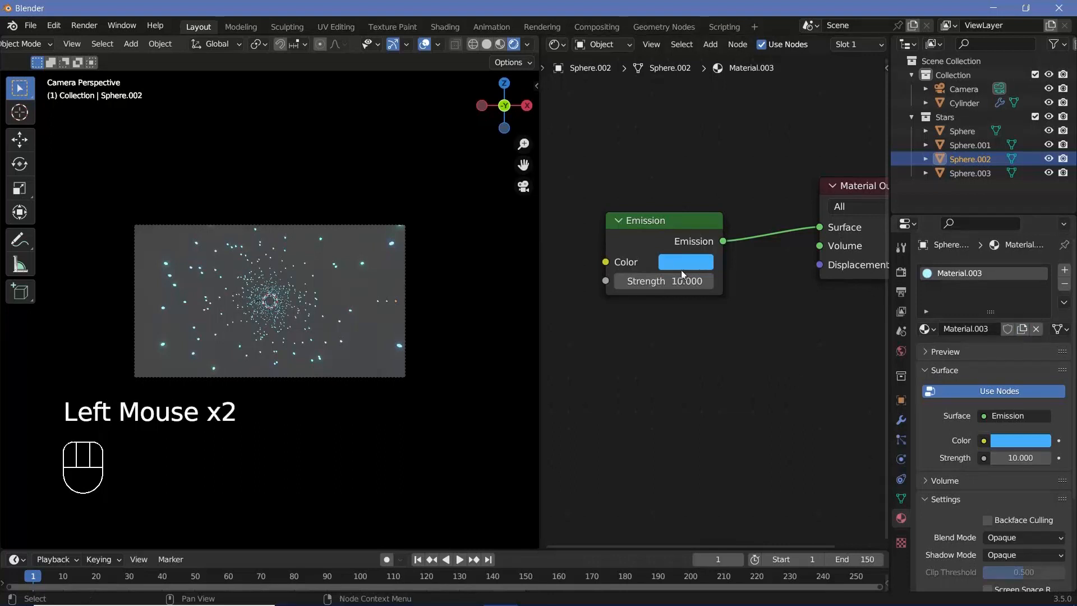
Set the hue of Sphere.002's Emission color to 0.4.
{"action": "left_click", "coordinate": [683, 264]}
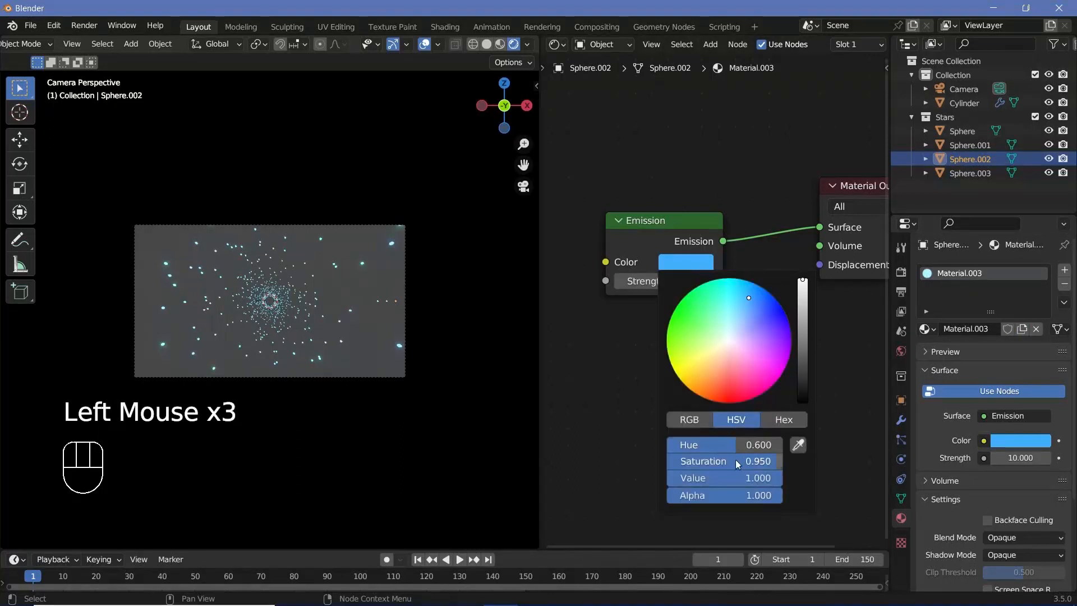
{"action": "left_click", "coordinate": [732, 447]}
{"action": "type", "text": "0"}
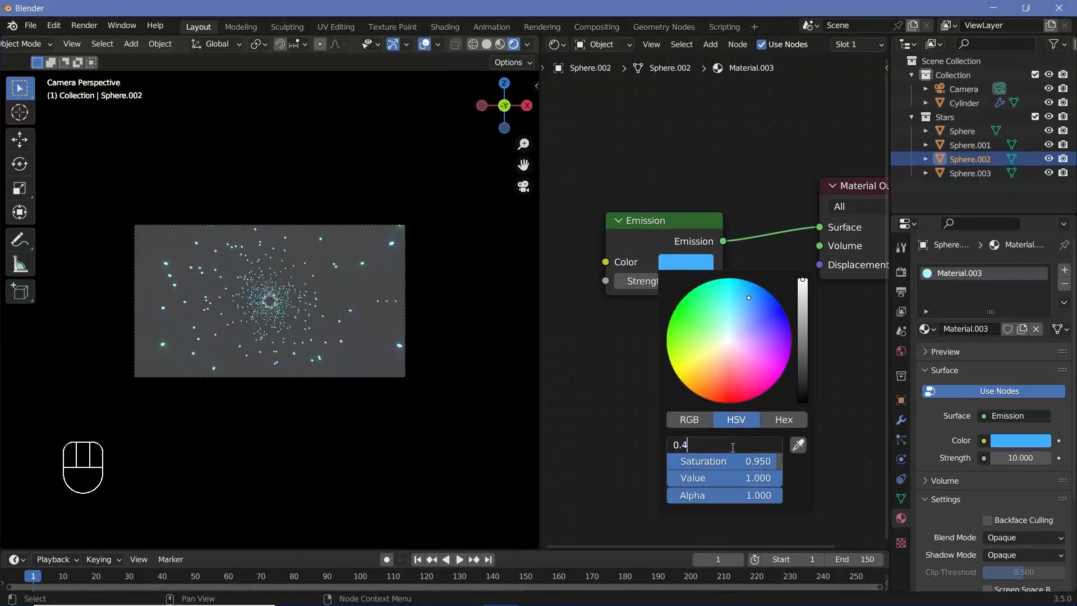
{"action": "type", "text": ".4"}
{"action": "key", "text": "Return"}
Assign Material.003 to Sphere.003 and make it a single-user copy.
{"action": "left_click", "coordinate": [961, 172]}
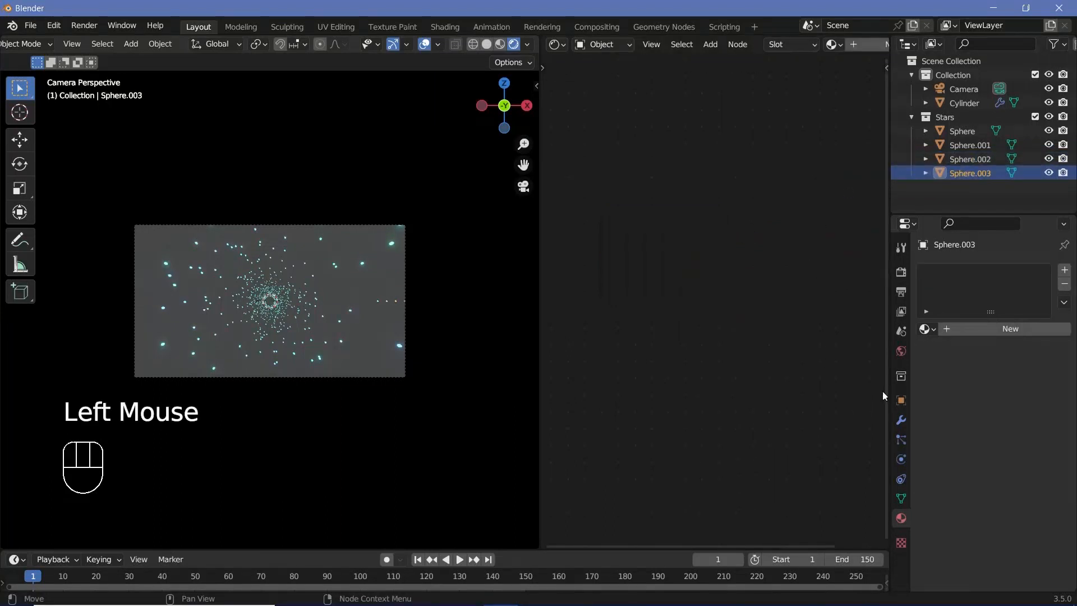
{"action": "left_click", "coordinate": [927, 329]}
{"action": "left_click", "coordinate": [797, 389]}
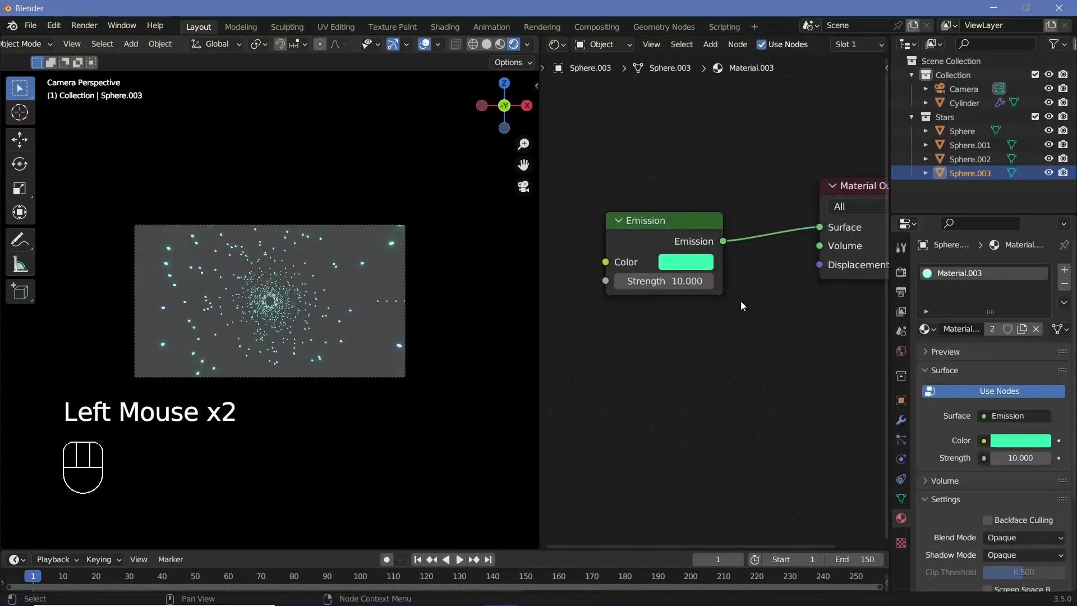
{"action": "left_click", "coordinate": [992, 329]}
Set the hue of Sphere.003's Emission color to 0.7.
{"action": "left_click", "coordinate": [686, 261]}
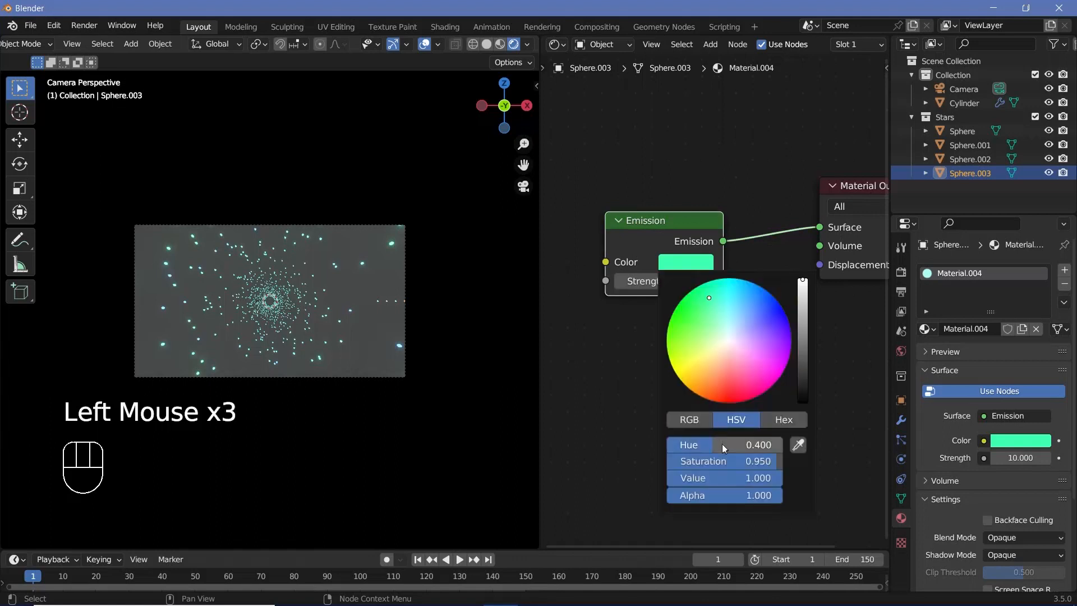
{"action": "left_click", "coordinate": [723, 444]}
{"action": "type", "text": "0.7"}
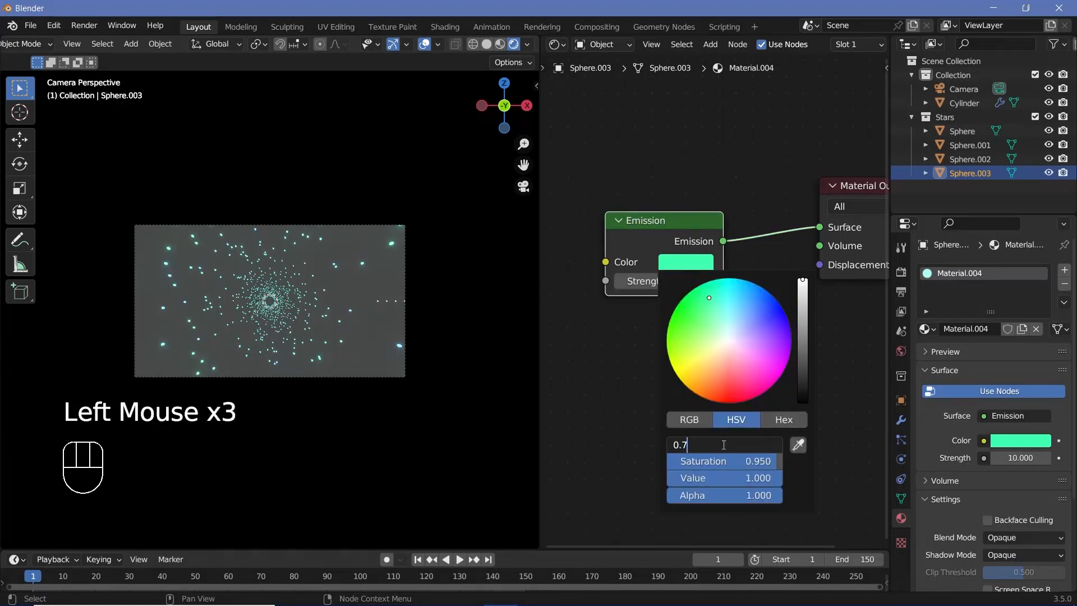
{"action": "key", "text": "Return"}
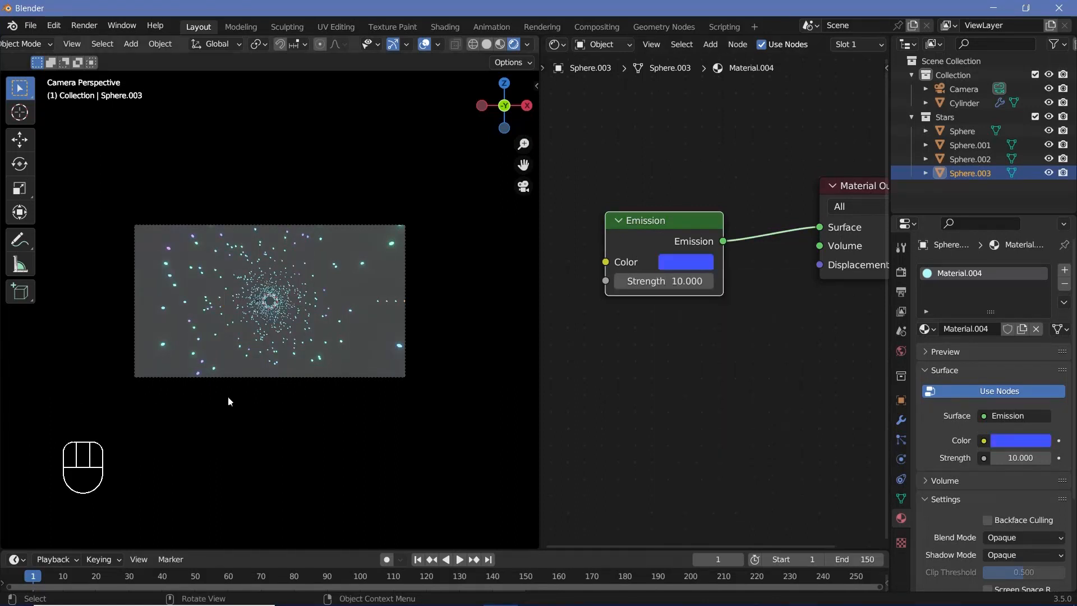
Switch the shader nodes to the World and darken its Background color to black.
{"action": "scroll", "coordinate": [226, 315], "scroll_direction": "up", "scroll_amount": 3}
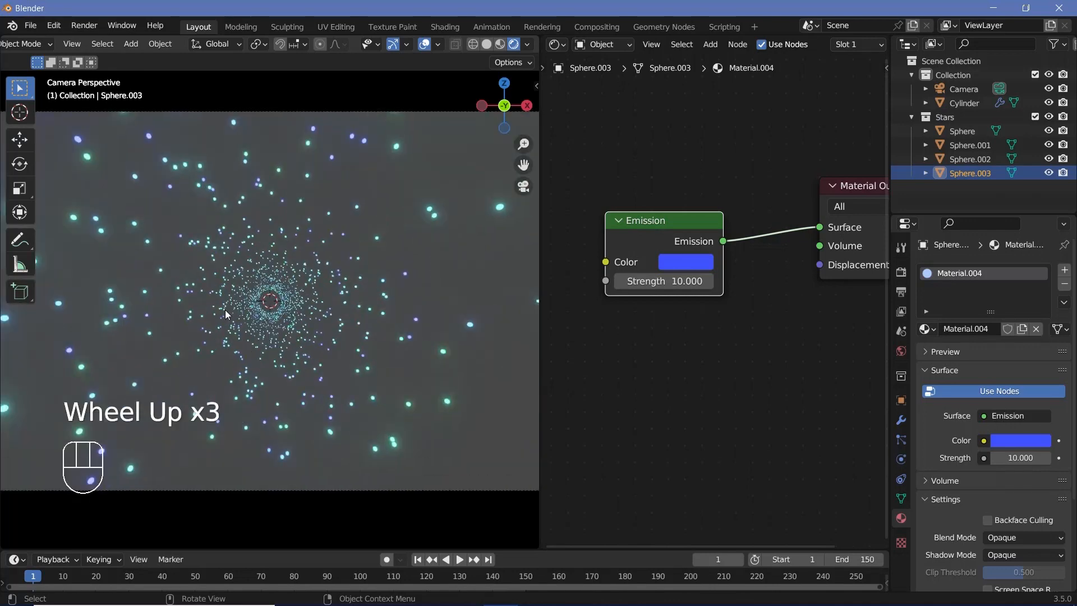
{"action": "scroll", "coordinate": [359, 288], "scroll_direction": "up", "scroll_amount": 2}
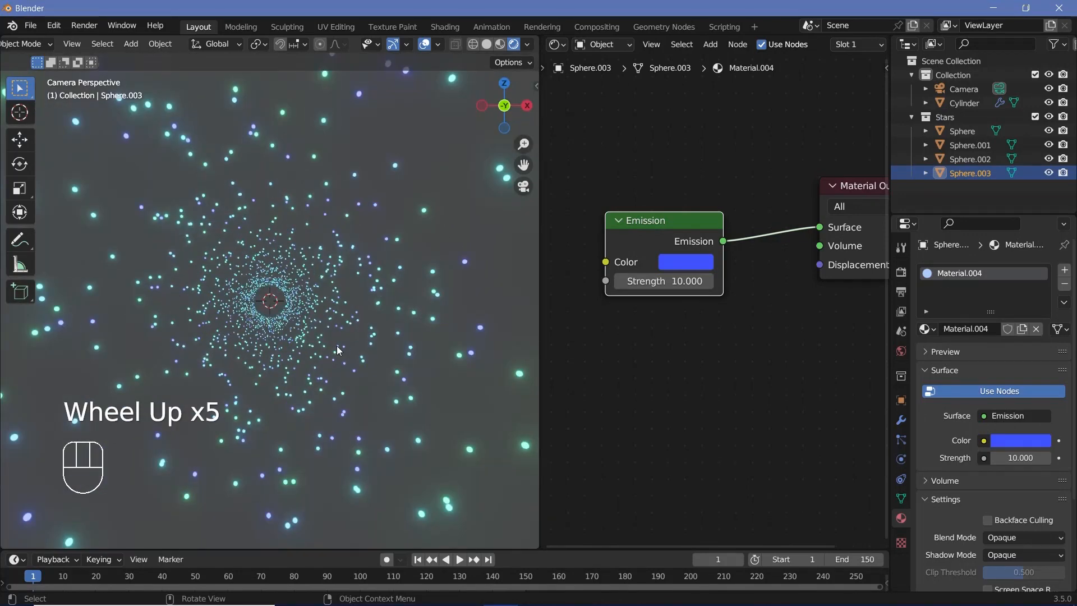
{"action": "scroll", "coordinate": [336, 346], "scroll_direction": "down", "scroll_amount": 2}
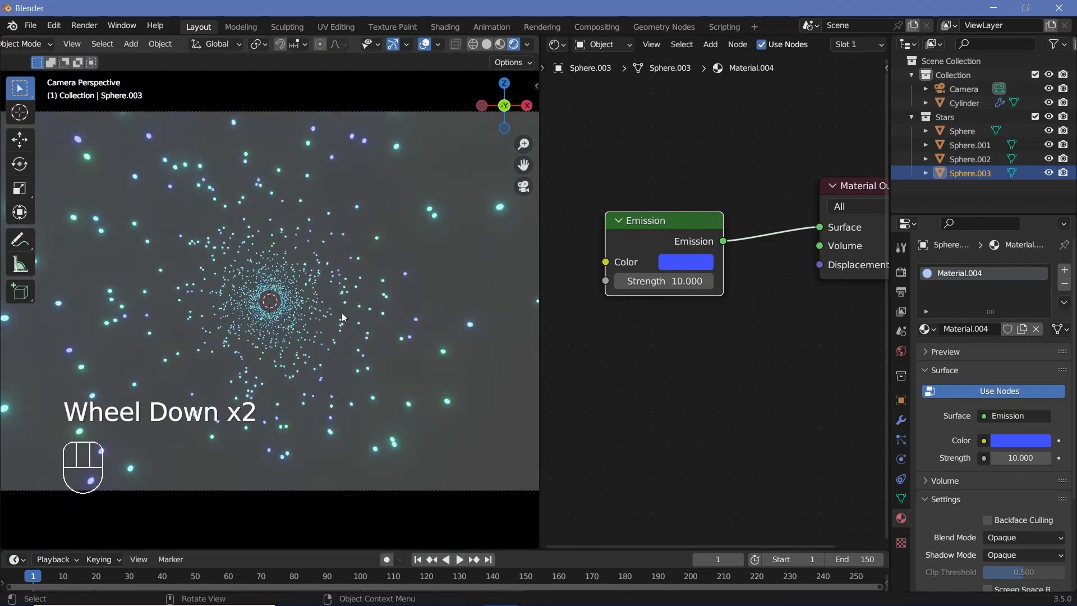
{"action": "left_click", "coordinate": [599, 46]}
{"action": "left_click", "coordinate": [595, 76]}
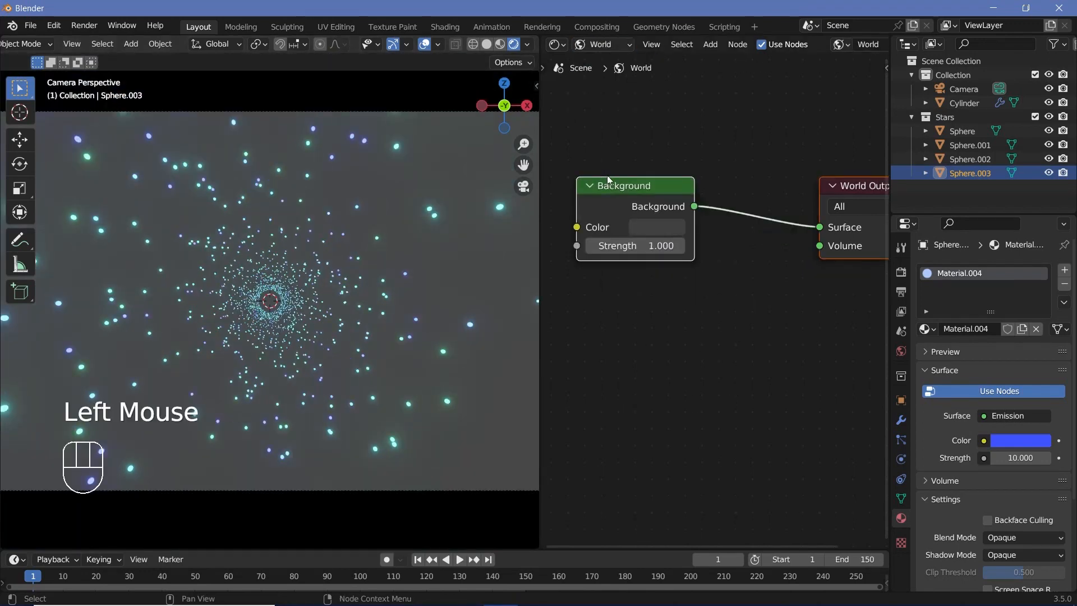
{"action": "left_click", "coordinate": [656, 227]}
{"action": "left_click_drag", "start_coordinate": [775, 337], "coordinate": [774, 368]}
Add a Volume Scatter node to the World shader below the Background node.
{"action": "scroll", "coordinate": [846, 412], "scroll_direction": "down", "scroll_amount": 3}
{"action": "middle_click_drag", "start_coordinate": [721, 383], "coordinate": [708, 328]}
{"action": "key", "text": "shift+a"}
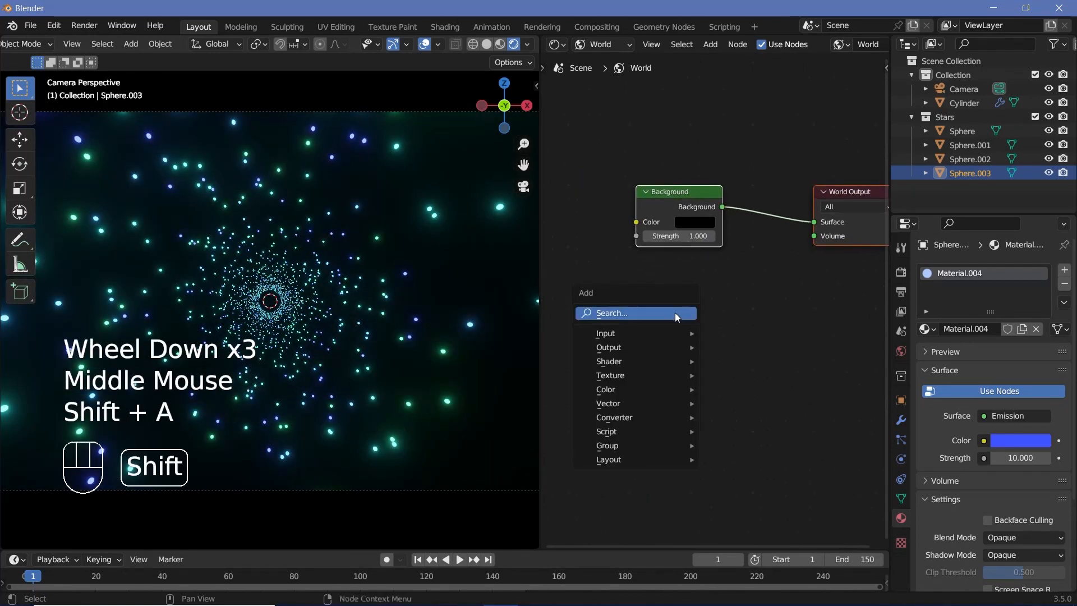
{"action": "left_click", "coordinate": [675, 312]}
{"action": "type", "text": "volme"}
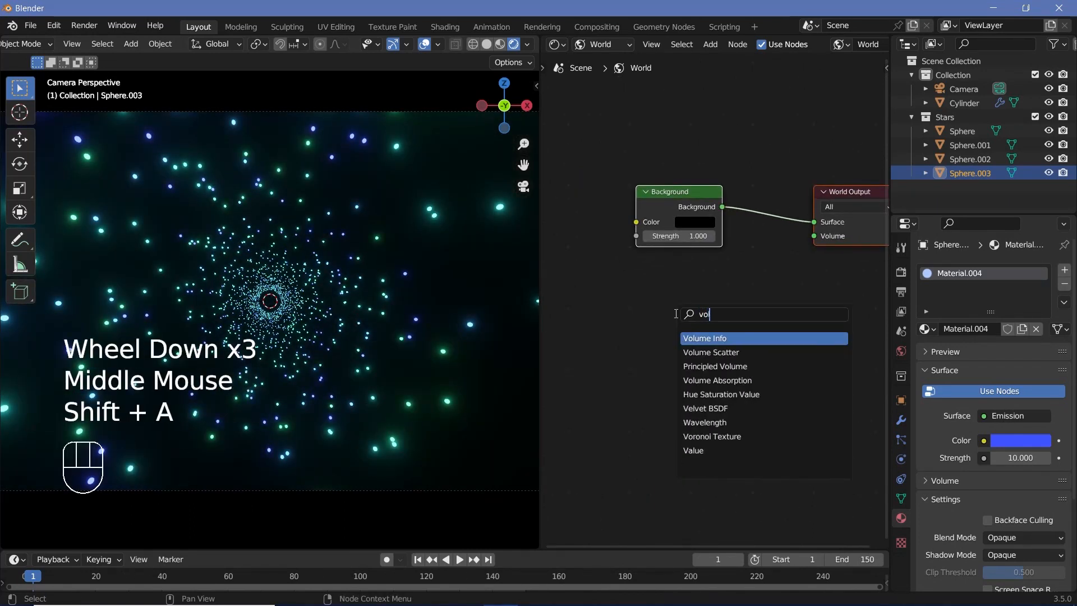
{"action": "left_click", "coordinate": [697, 353]}
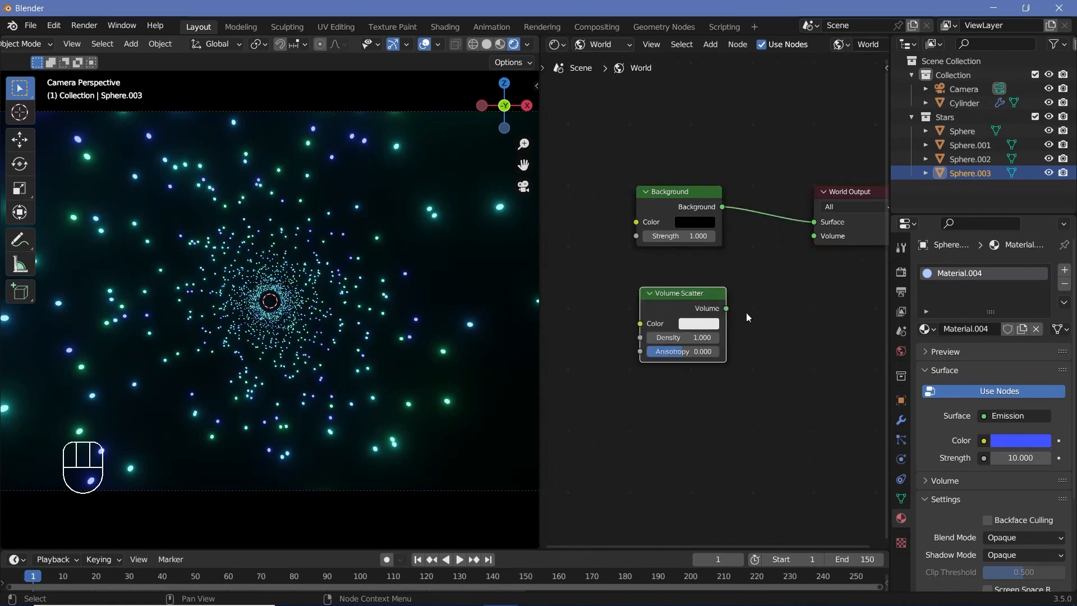
Connect the Volume Scatter to the World Output's Volume input and set its density to 0.3.
{"action": "left_click", "coordinate": [740, 303]}
{"action": "left_click_drag", "start_coordinate": [726, 308], "coordinate": [822, 234]}
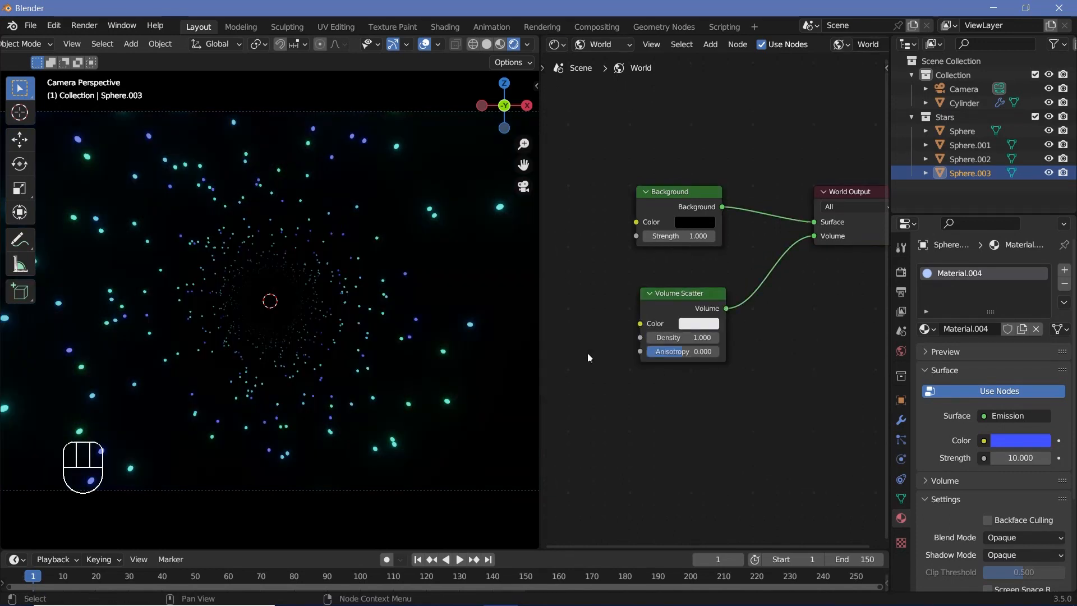
{"action": "left_click", "coordinate": [692, 337]}
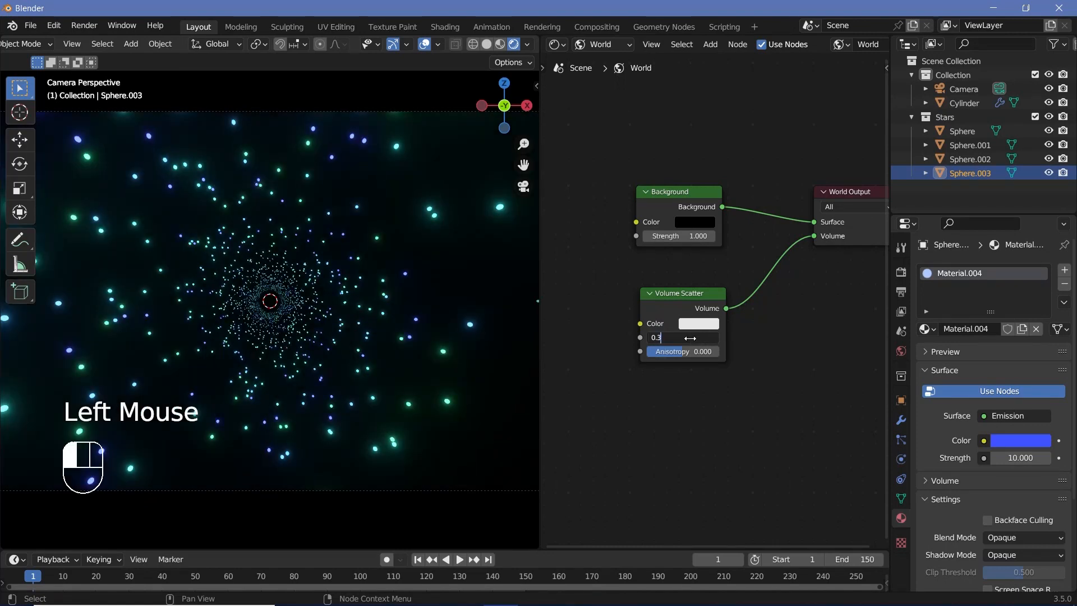
{"action": "left_click", "coordinate": [691, 338]}
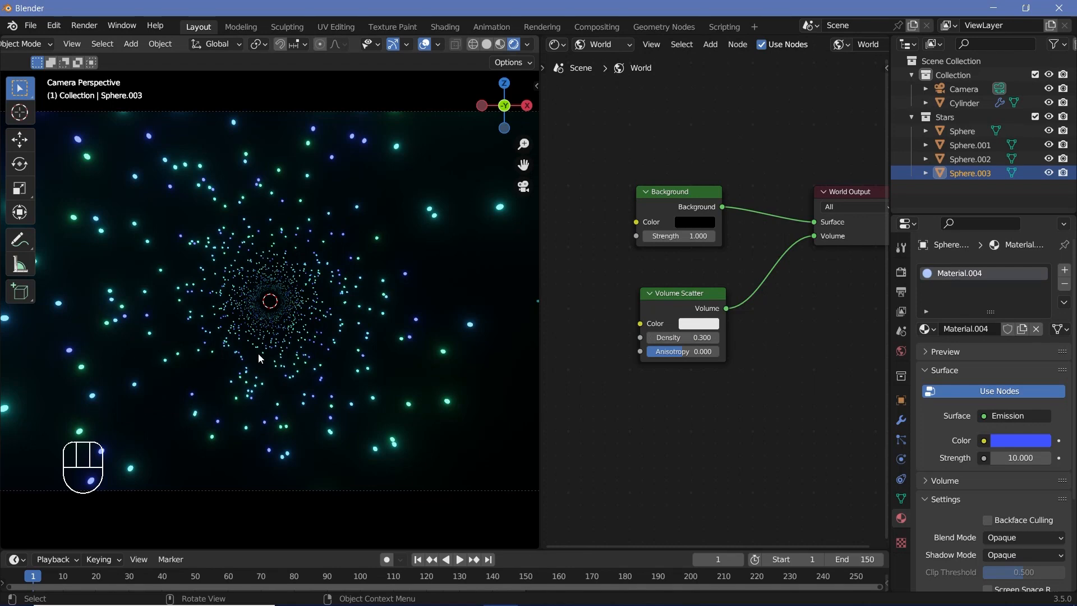
Leave the camera view and make a linked duplicate of the Cylinder, offset 20 m along the Y axis.
{"action": "key", "text": "KP_0"}
{"action": "left_click", "coordinate": [282, 285]}
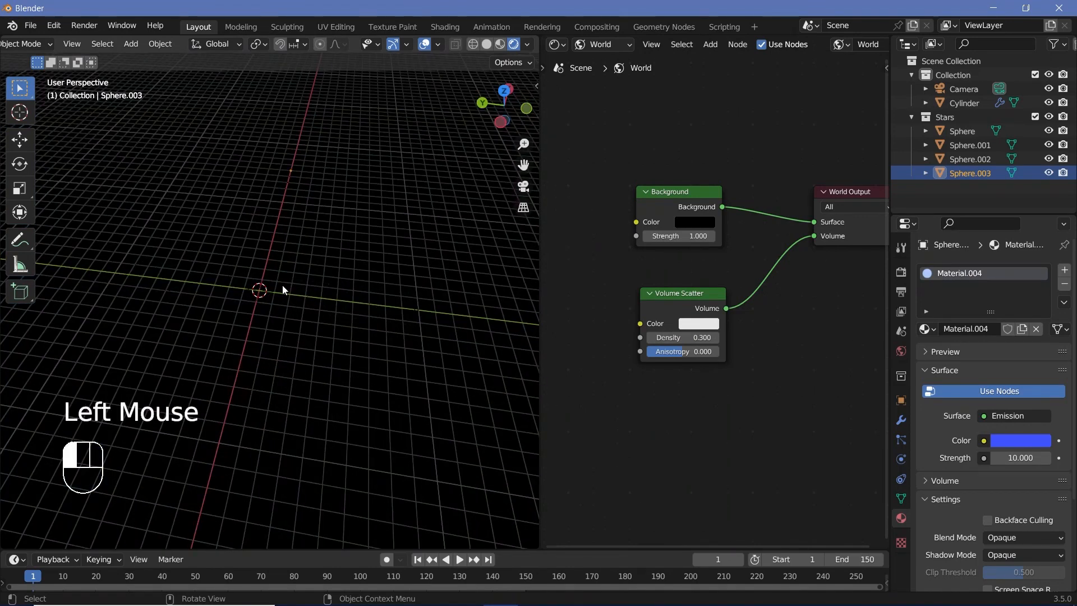
{"action": "scroll", "coordinate": [285, 308], "scroll_direction": "down", "scroll_amount": 2}
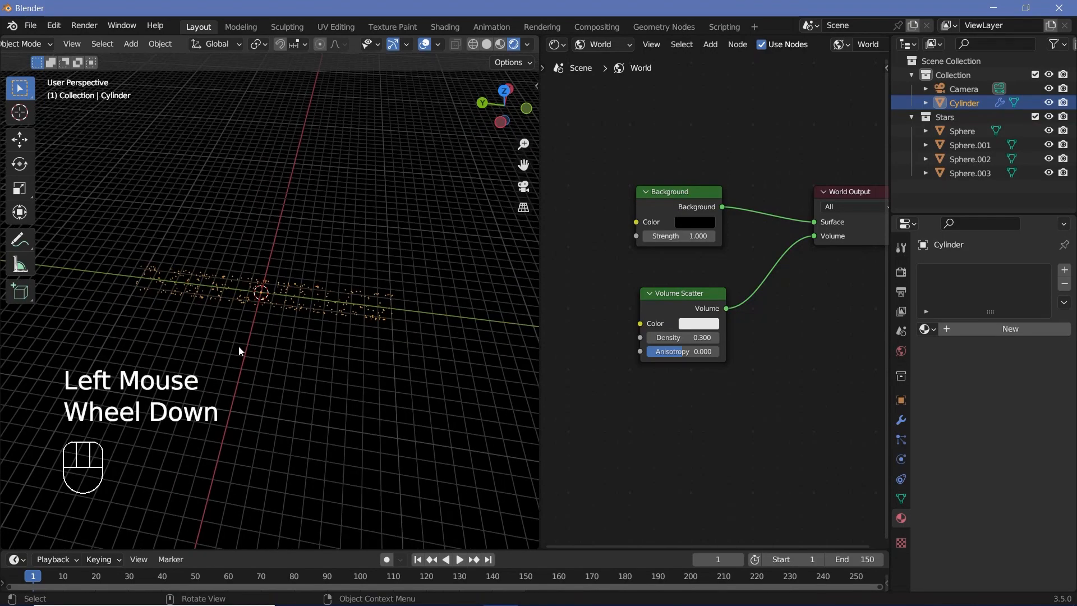
{"action": "middle_click_drag", "start_coordinate": [238, 345], "coordinate": [355, 347], "text": "shift"}
{"action": "key", "text": "alt+d"}
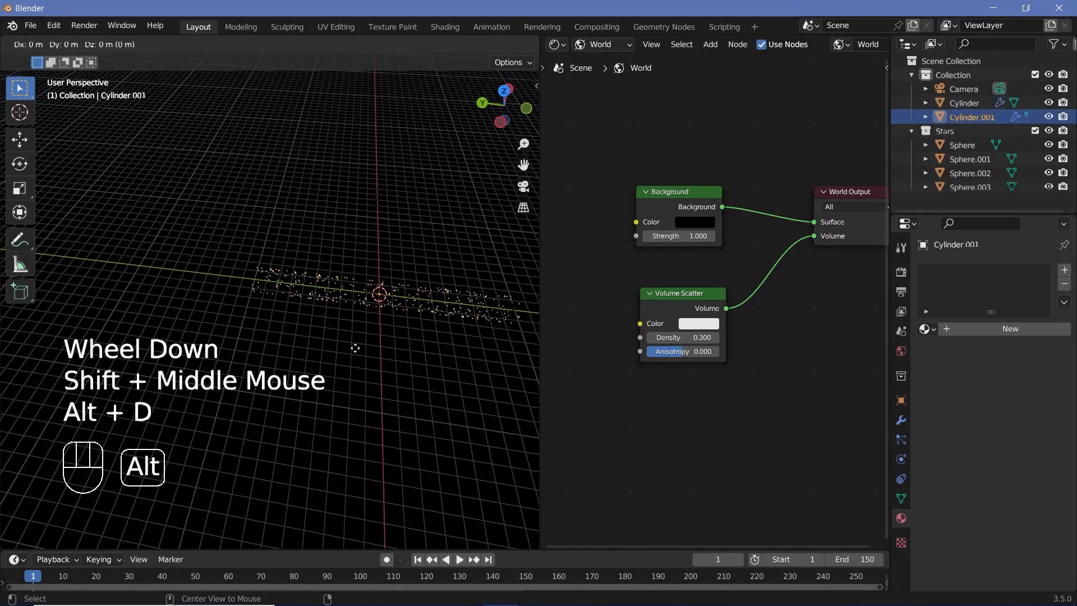
{"action": "type", "text": "y20"}
{"action": "key", "text": "Return"}
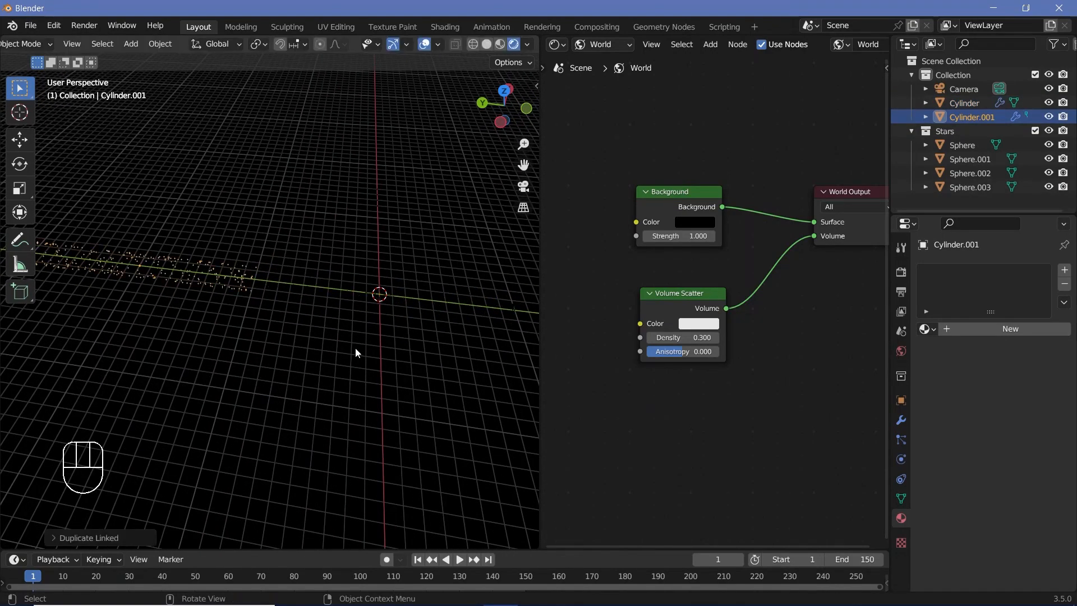
Repeat the linked duplication twice more to extend the row of cylinders along the Y axis.
{"action": "scroll", "coordinate": [142, 285], "scroll_direction": "down", "scroll_amount": 2}
{"action": "middle_click_drag", "start_coordinate": [144, 281], "coordinate": [197, 294], "text": "shift"}
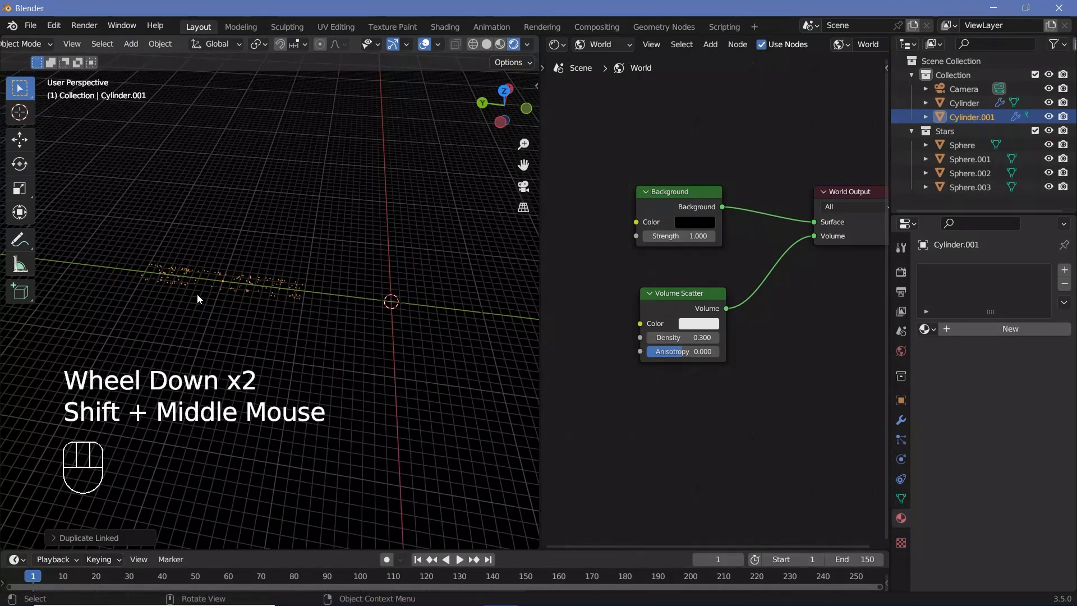
{"action": "key", "text": "shift+r"}
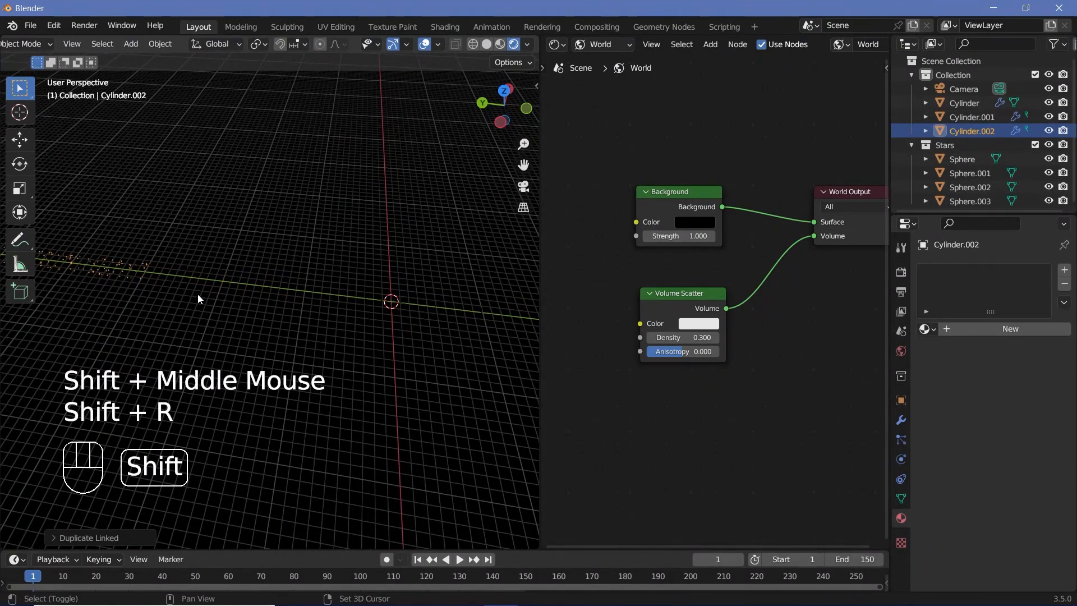
{"action": "key", "text": "shift+r"}
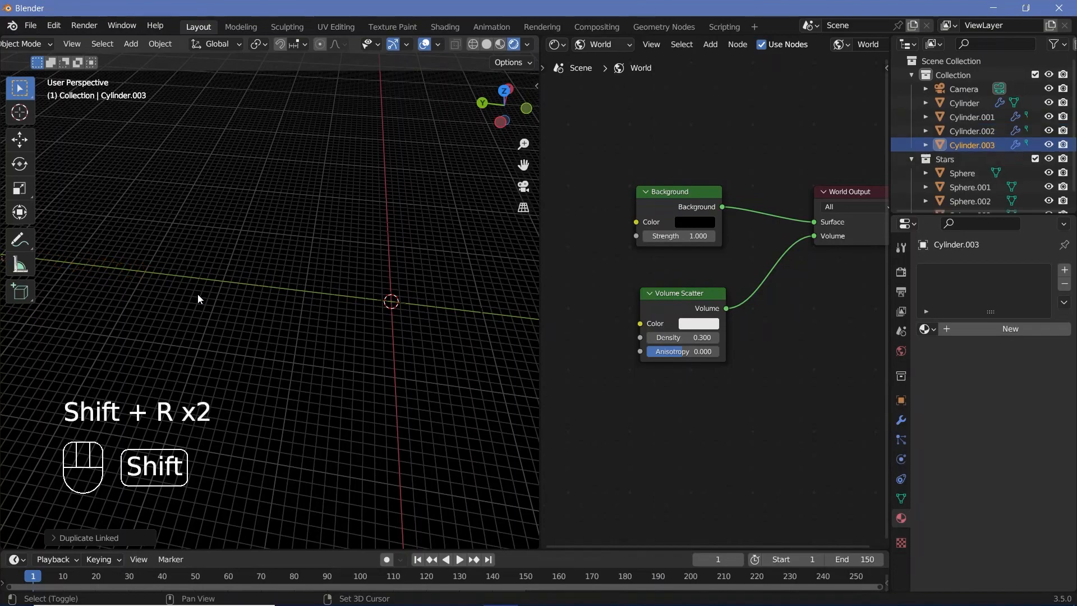
{"action": "scroll", "coordinate": [197, 295], "scroll_direction": "down", "scroll_amount": 1}
{"action": "mouse_move", "coordinate": [197, 295]}
{"action": "middle_mouse_down"}
{"action": "mouse_move", "coordinate": [162, 282]}
{"action": "mouse_move", "coordinate": [197, 285]}
{"action": "middle_mouse_up"}
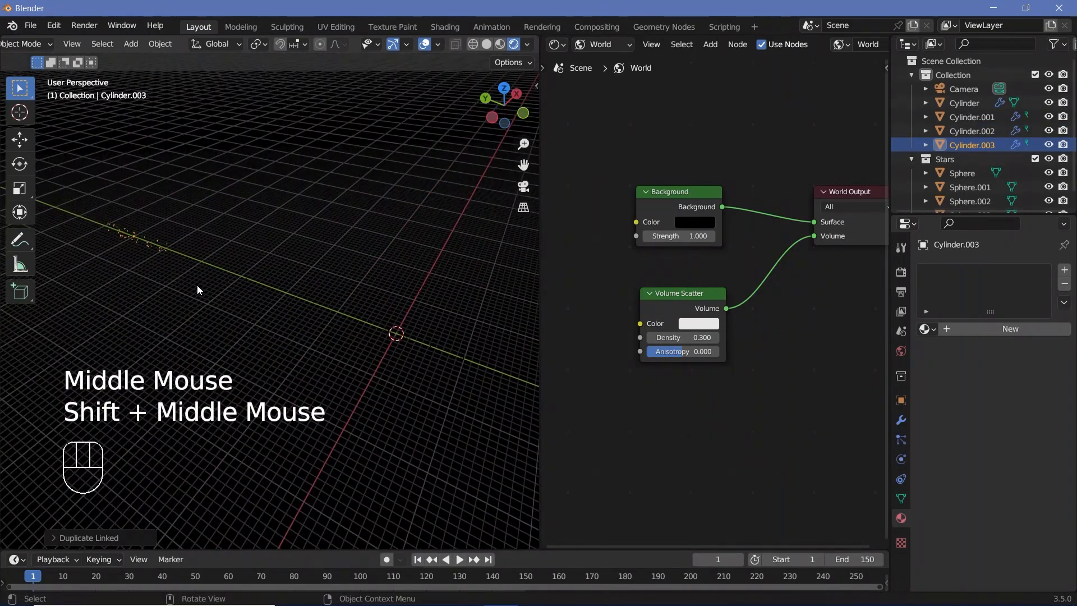
Play the animation briefly through the camera view to check the extended tunnel.
{"action": "key", "text": "KP_0"}
{"action": "key", "text": "space"}
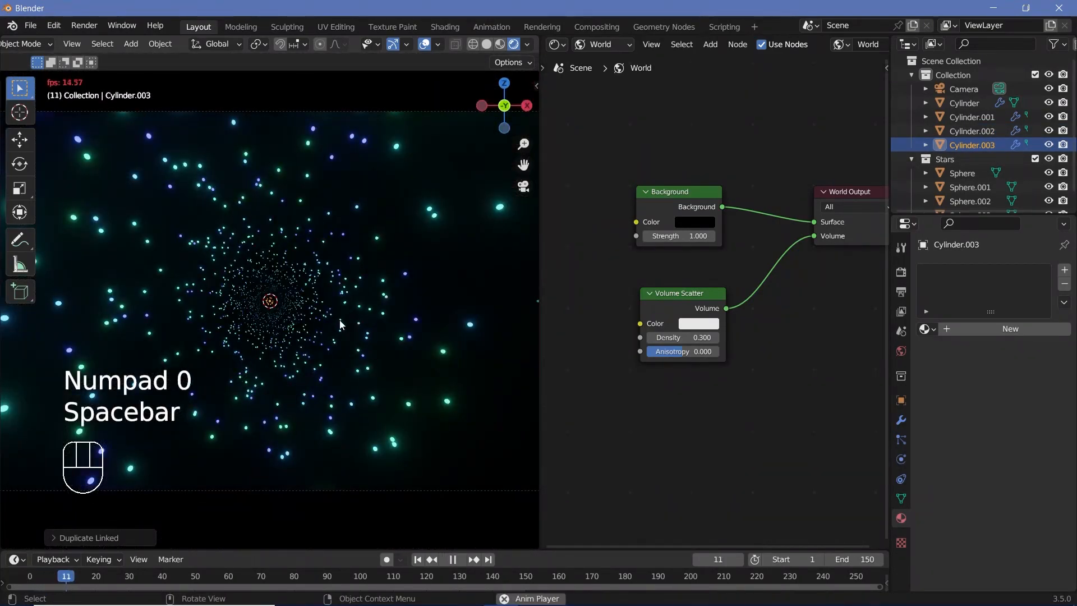
{"action": "key", "text": "space"}
Insert a Location keyframe for the Camera at frame 0.
{"action": "left_click_drag", "start_coordinate": [43, 575], "coordinate": [30, 576]}
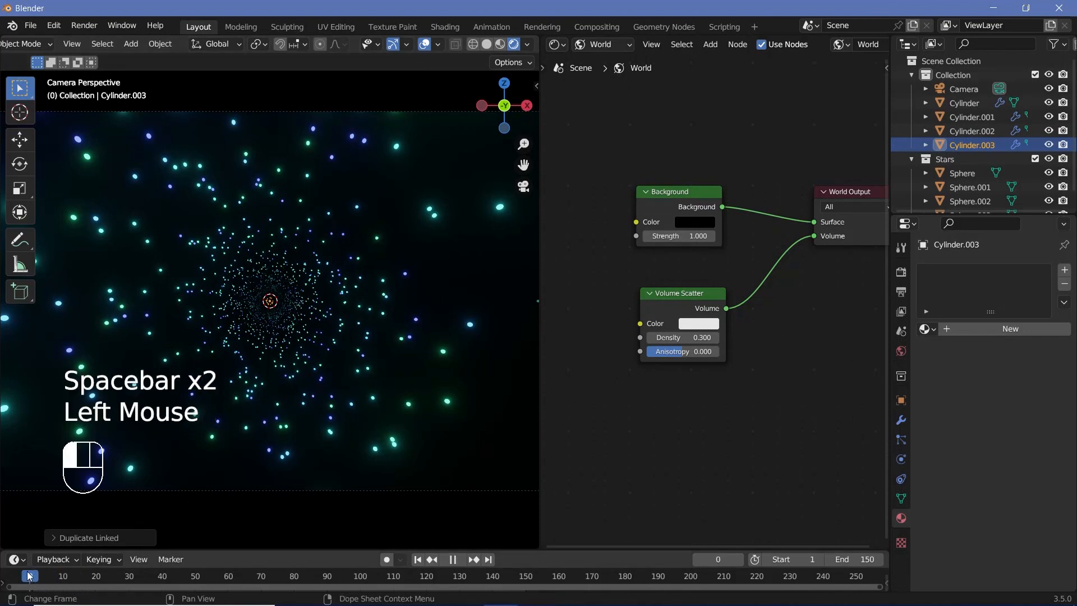
{"action": "left_click", "coordinate": [297, 112]}
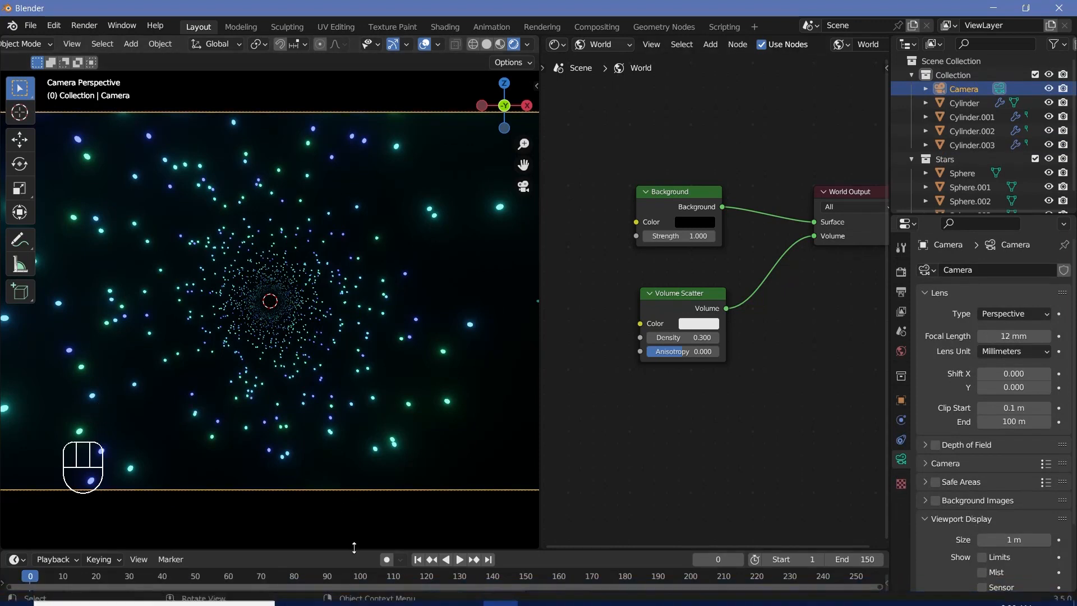
{"action": "key", "text": "i"}
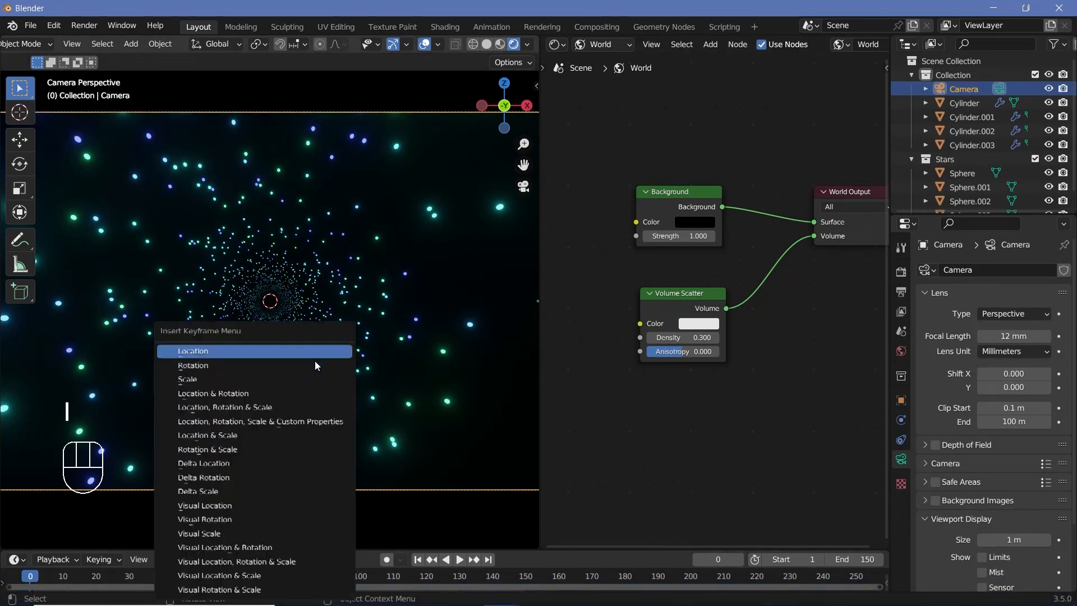
{"action": "left_click", "coordinate": [257, 351]}
Enlarge the timeline, go to frame 150 and move the Camera forward along the global Y axis.
{"action": "left_click_drag", "start_coordinate": [340, 550], "coordinate": [339, 501]}
{"action": "left_click", "coordinate": [526, 527]}
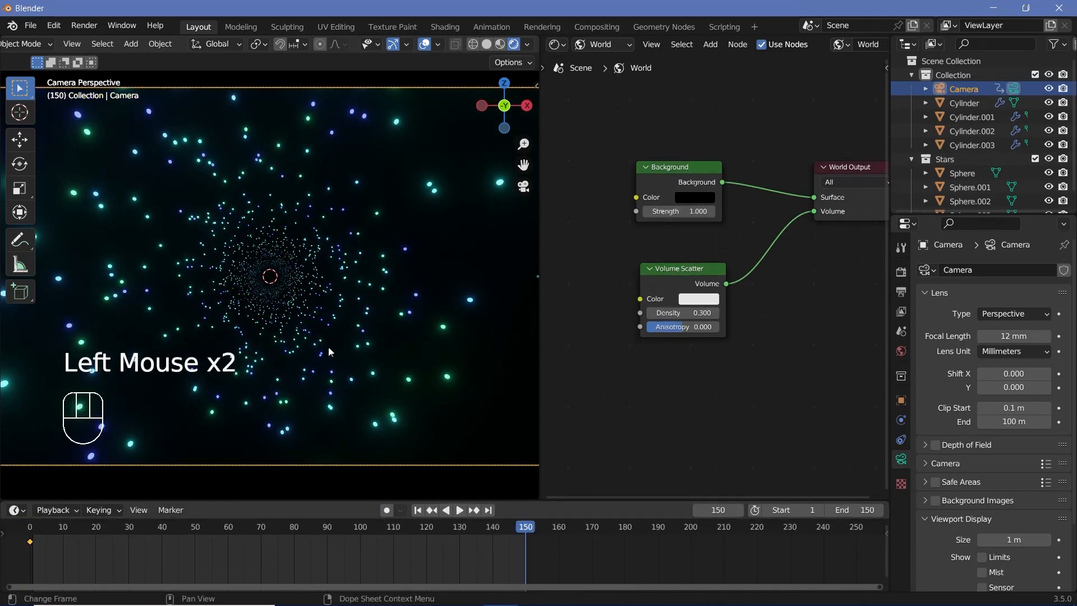
{"action": "key", "text": "g"}
{"action": "key", "text": "y"}
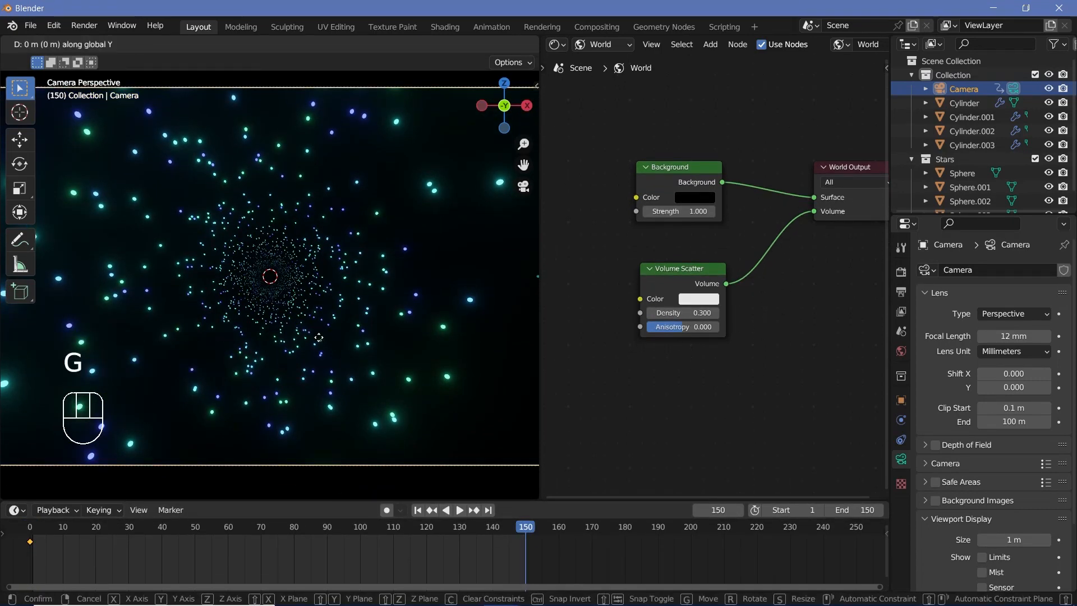
{"action": "left_click", "coordinate": [319, 337]}
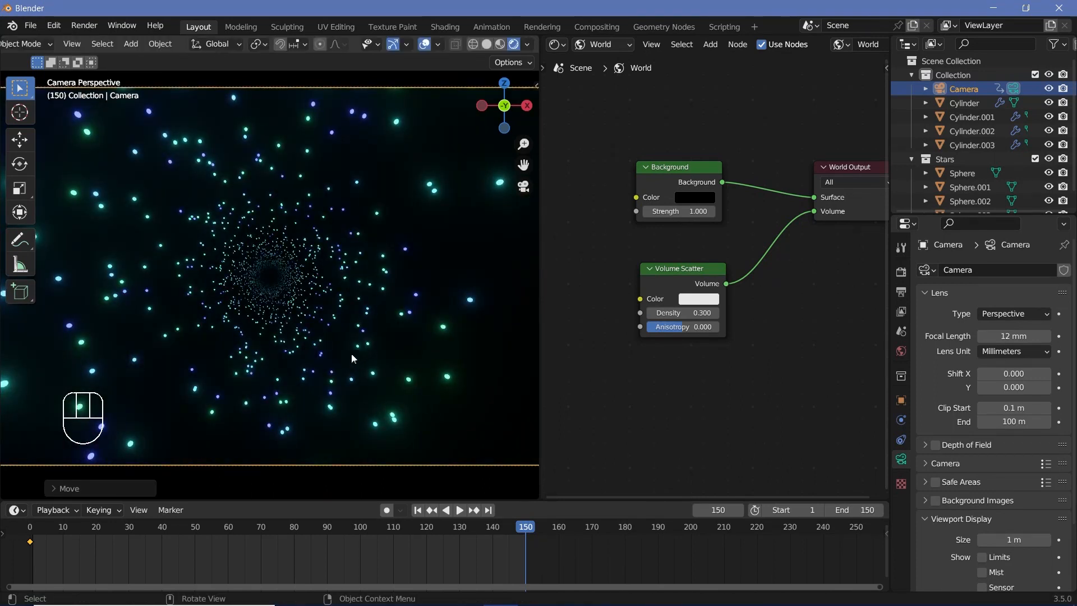
Insert a Location keyframe for the Camera at frame 150 and set the keyframe interpolation to Linear.
{"action": "key", "text": "i"}
{"action": "left_click", "coordinate": [337, 324]}
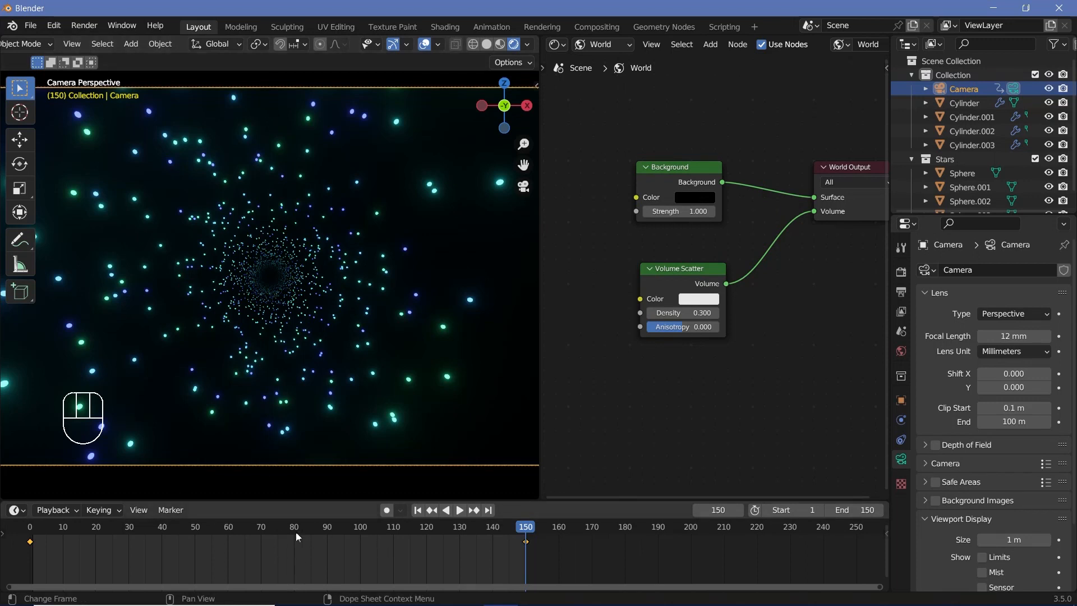
{"action": "key", "text": "t"}
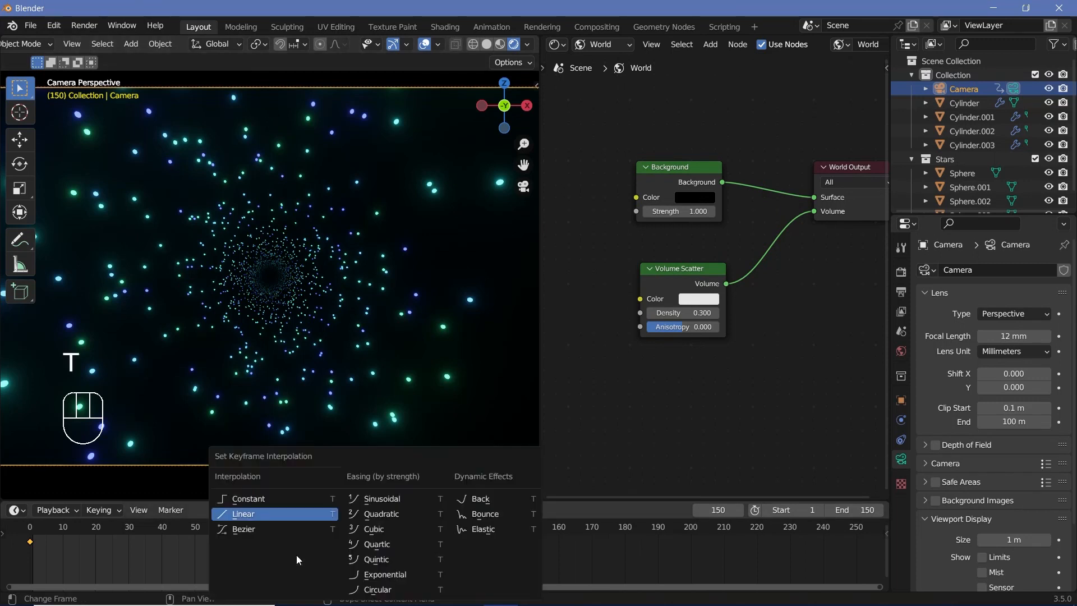
{"action": "left_click", "coordinate": [254, 515]}
Play the camera animation, hide the viewport overlays, and compare frames 150 and 0 to check the loop.
{"action": "key", "text": "space"}
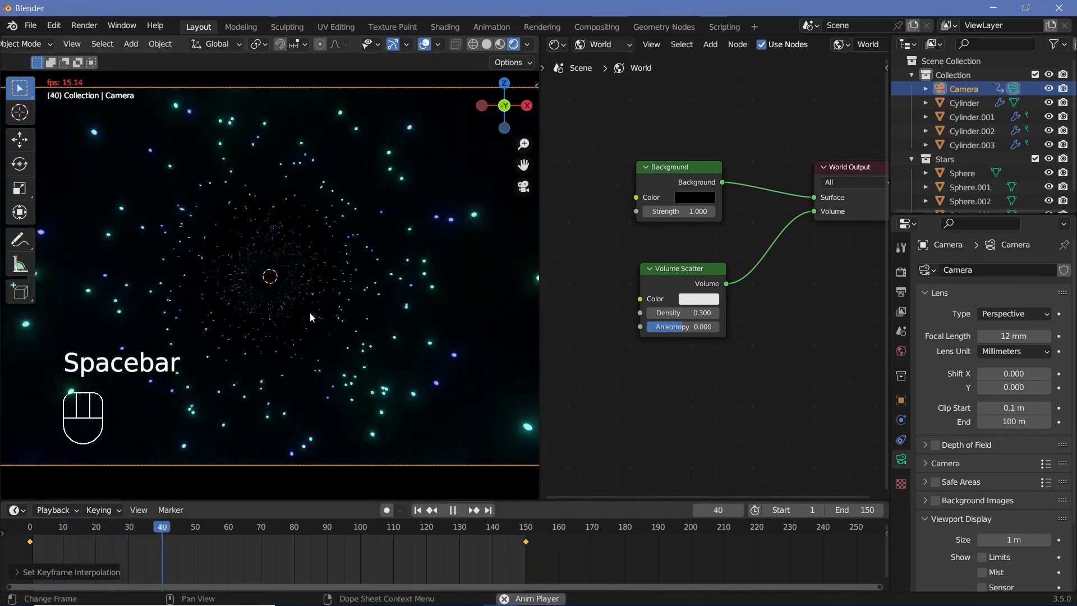
{"action": "left_click", "coordinate": [424, 45]}
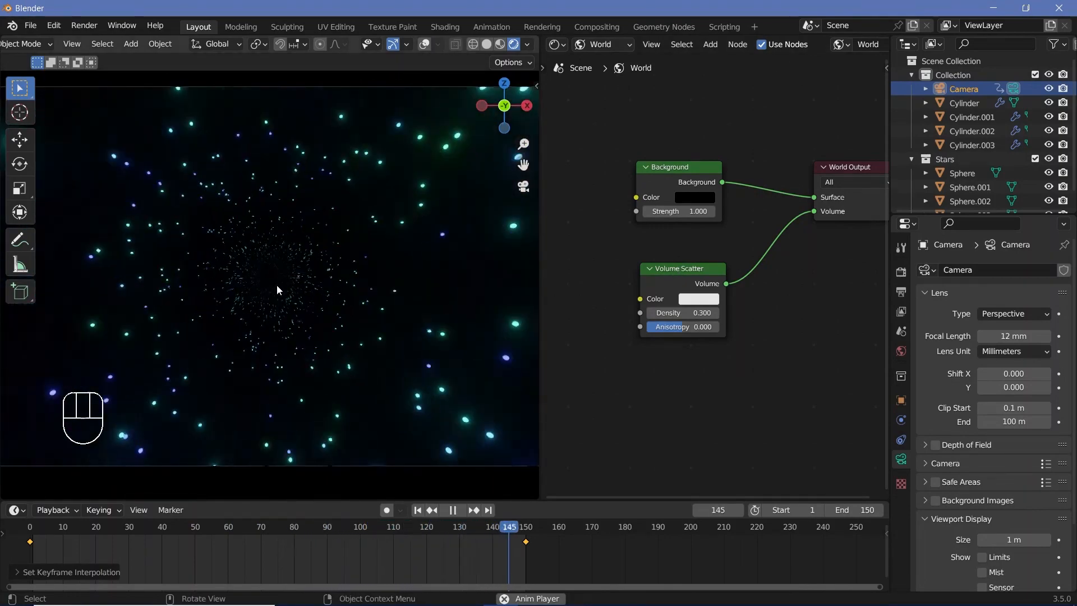
{"action": "left_click", "coordinate": [528, 533]}
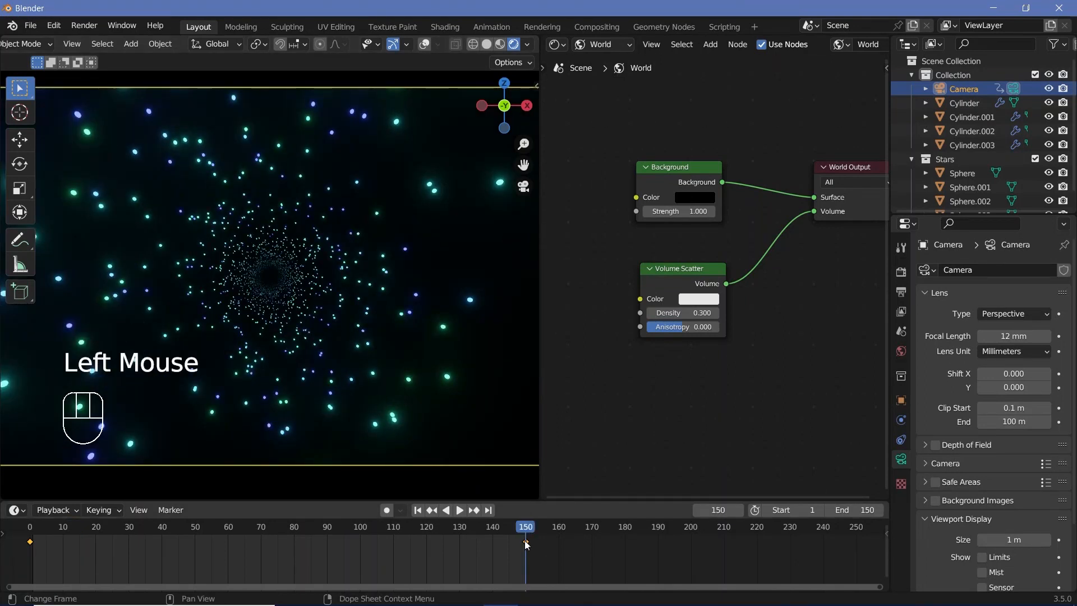
{"action": "left_click", "coordinate": [27, 528]}
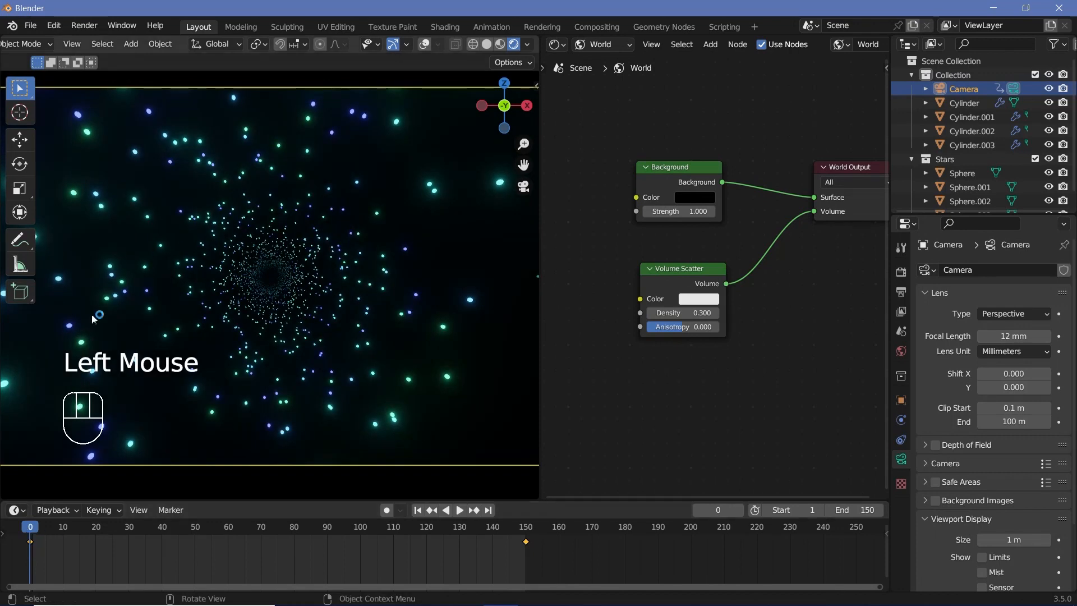
{"action": "left_click", "coordinate": [528, 529]}
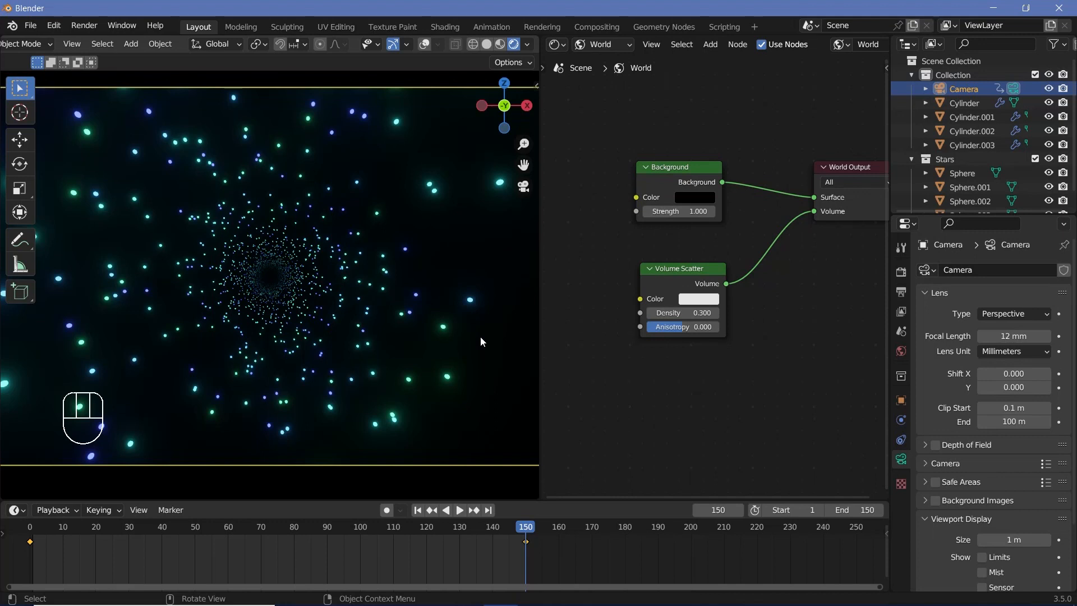
Enable Motion Blur in the Eevee render settings with a Shutter value of 1.00.
{"action": "left_click", "coordinate": [898, 274]}
{"action": "left_click", "coordinate": [935, 463]}
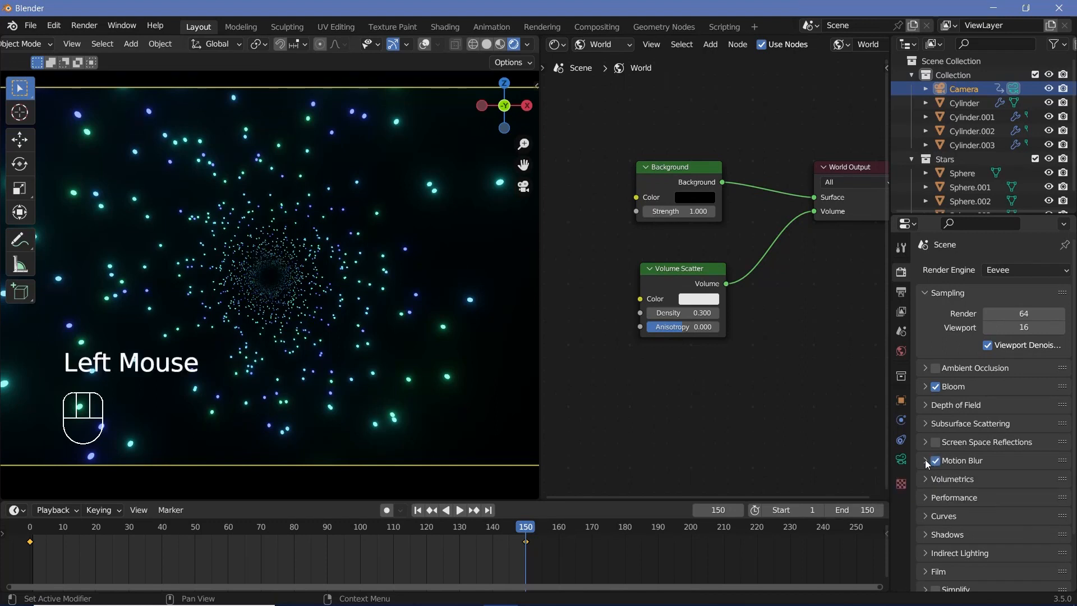
{"action": "left_click", "coordinate": [925, 460]}
{"action": "left_click_drag", "start_coordinate": [1003, 499], "coordinate": [1054, 501]}
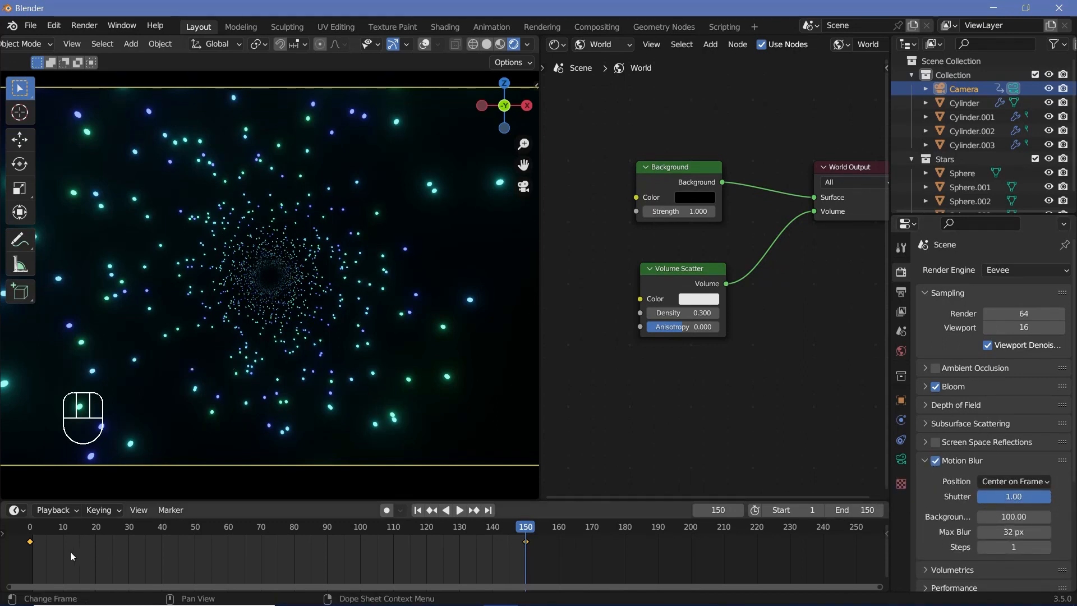
Render a test image of frame 1 to check the motion blur, and close the render window.
{"action": "left_click", "coordinate": [34, 529]}
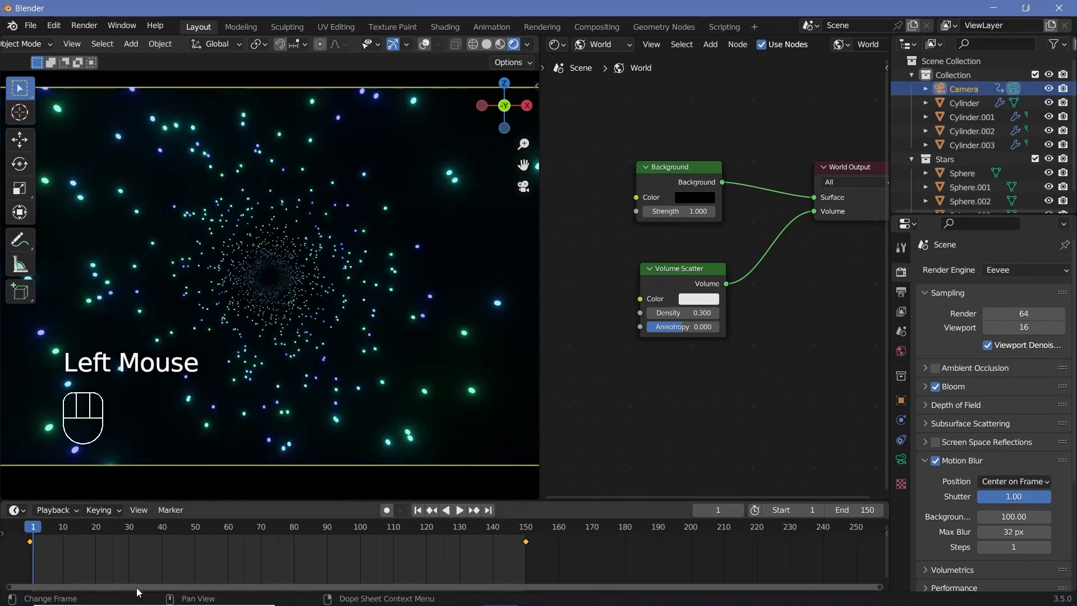
{"action": "left_click", "coordinate": [84, 25]}
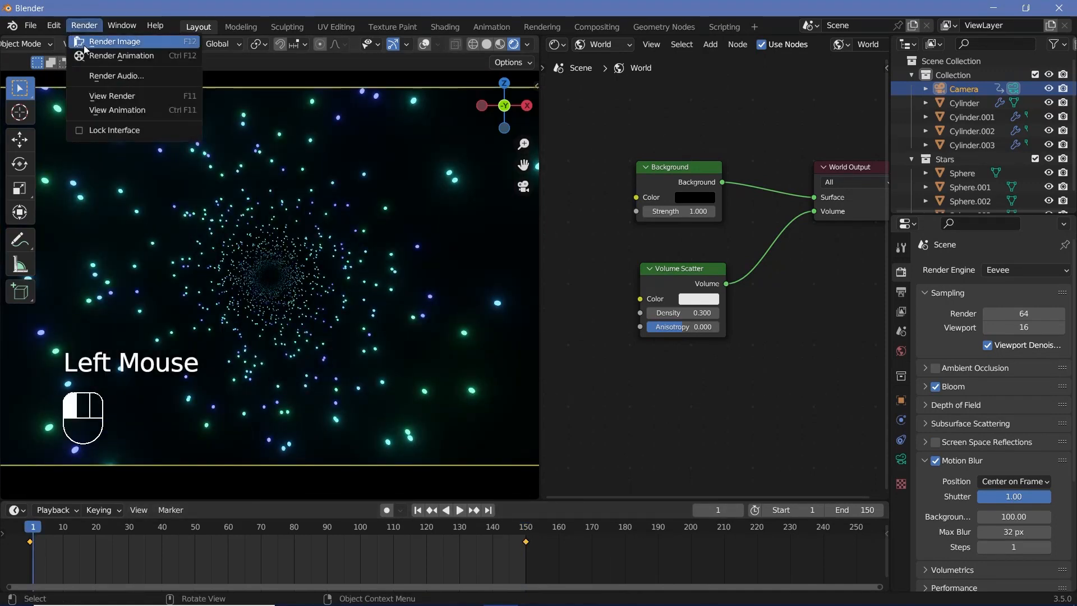
{"action": "left_click", "coordinate": [92, 38]}
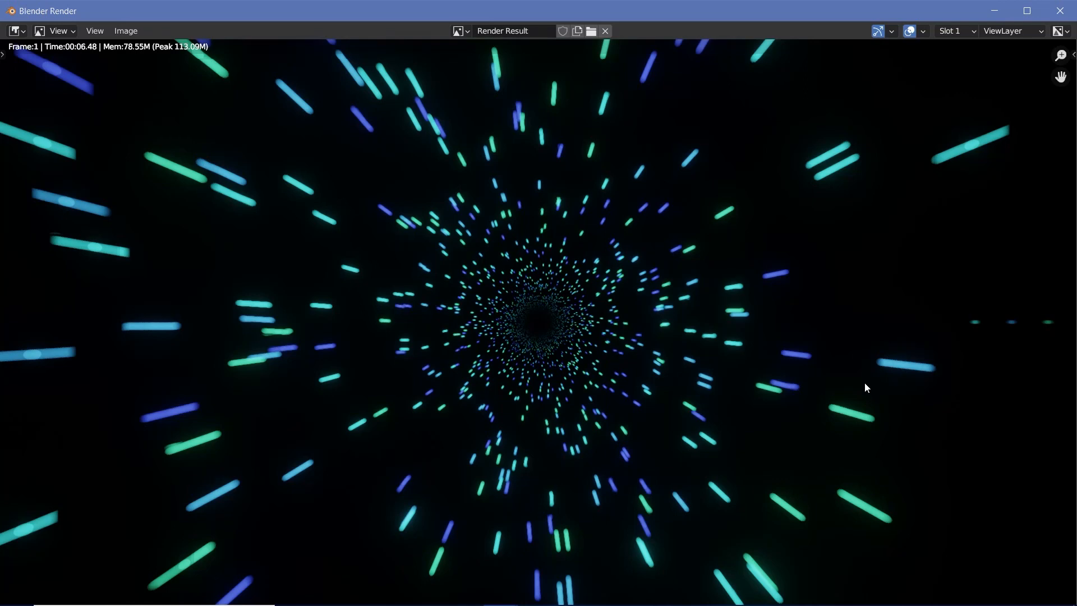
{"action": "left_click", "coordinate": [1057, 11]}
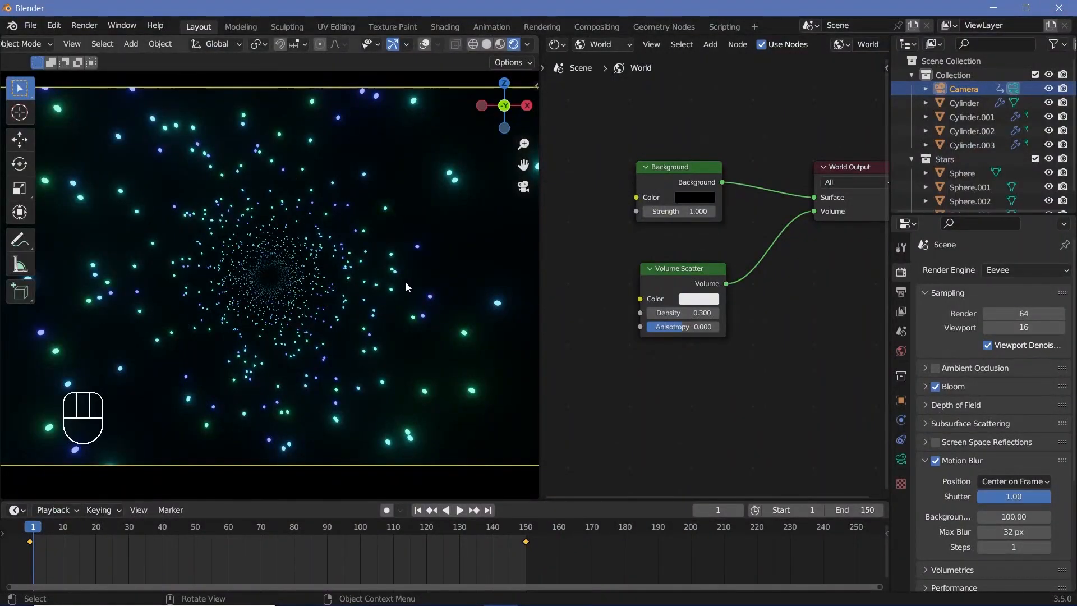
Exclude the Stars collection from the view layer to remove the original spheres from the camera's view.
{"action": "scroll", "coordinate": [408, 359], "scroll_direction": "down", "scroll_amount": 3}
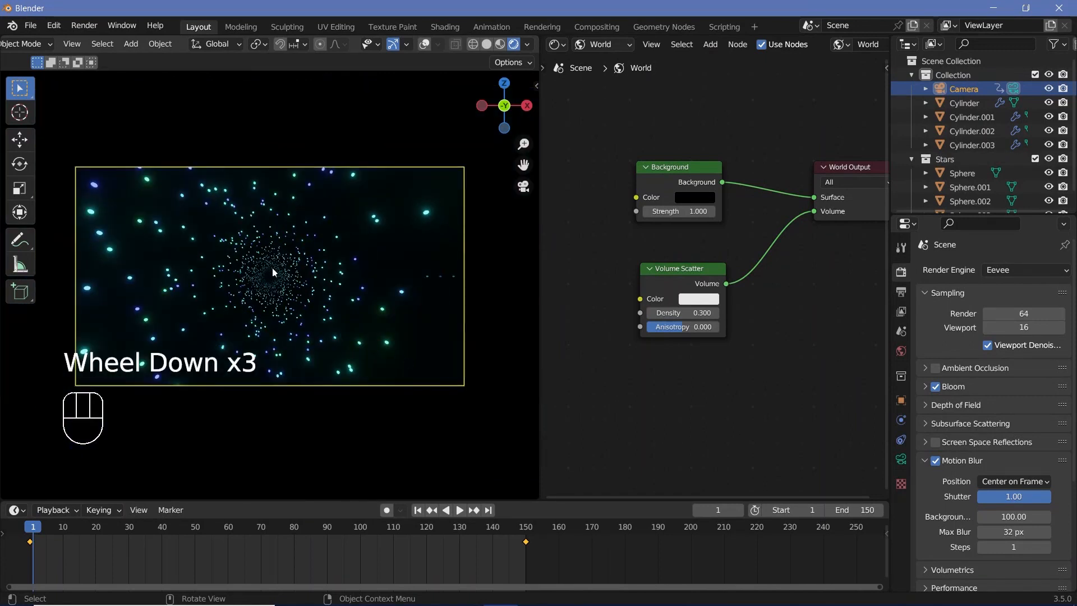
{"action": "left_click", "coordinate": [431, 278]}
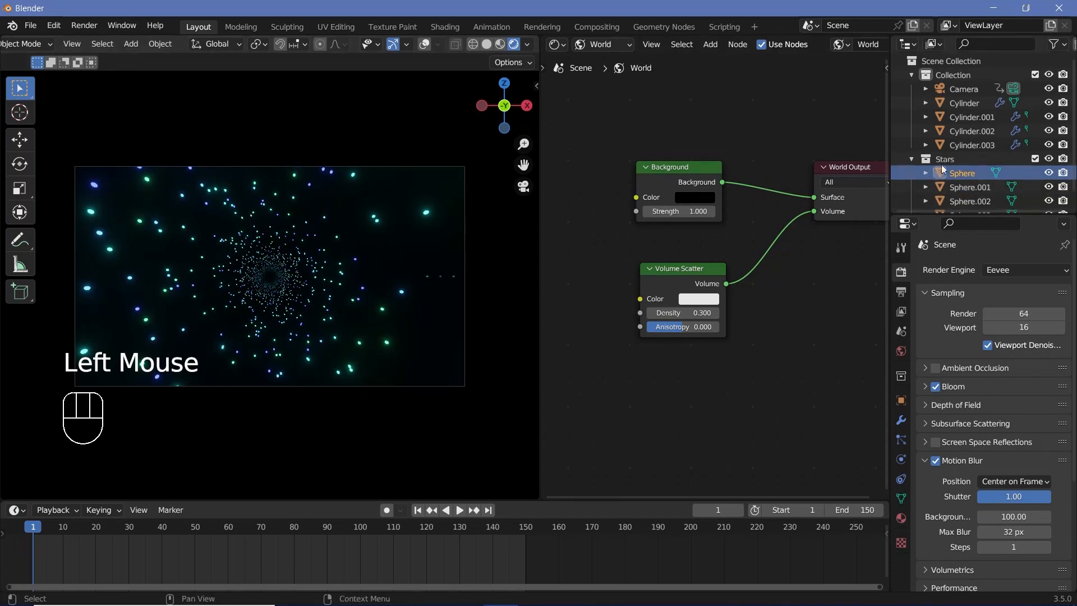
{"action": "scroll", "coordinate": [968, 177], "scroll_direction": "down", "scroll_amount": 1}
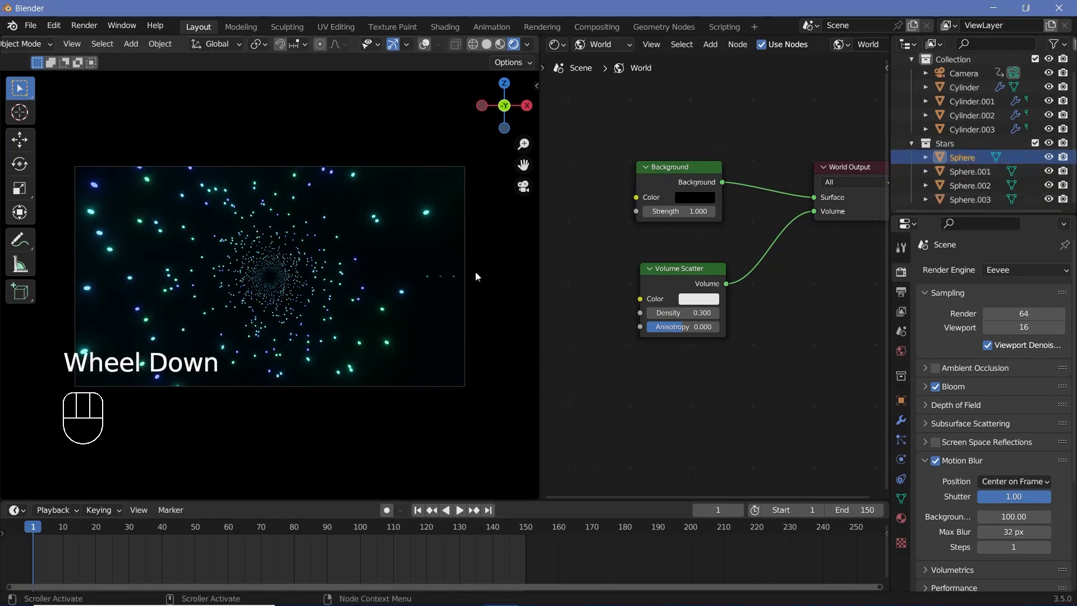
{"action": "left_click", "coordinate": [1036, 143]}
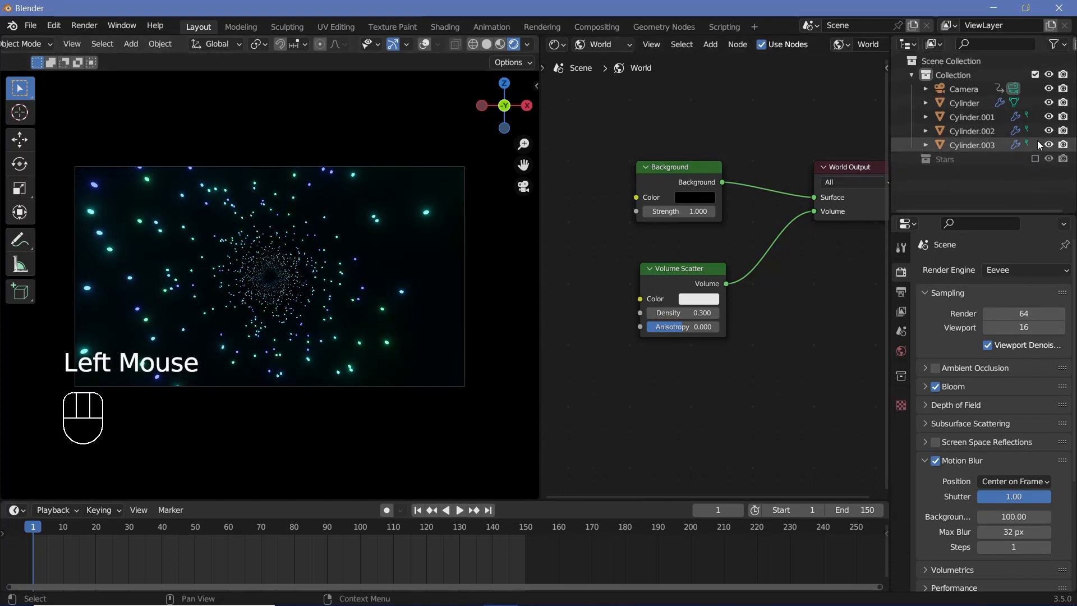